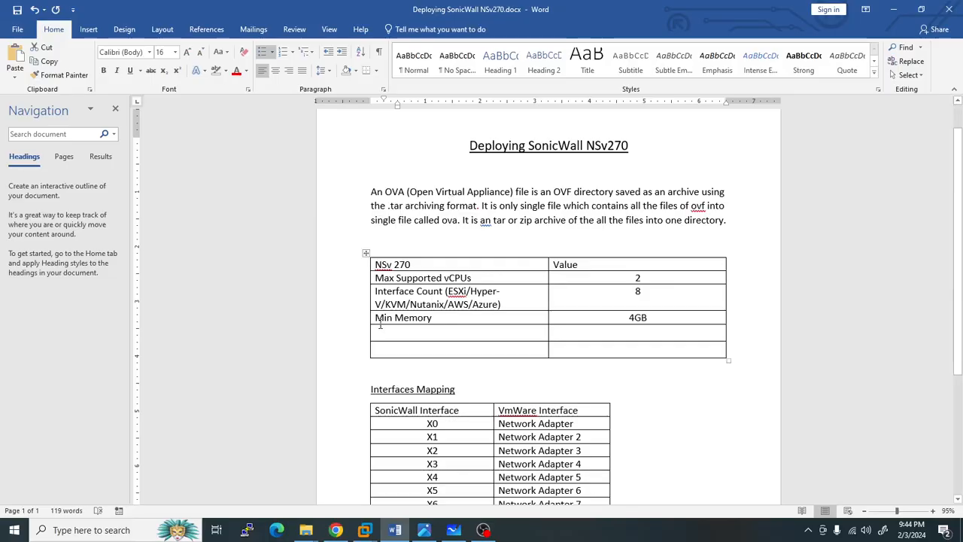
- Bring VMware Workstation forward and review the IT, Accounts and ADSVR VMs, ending on ADSVR's summary
{"action": "mouse_move", "coordinate": [364, 530]}
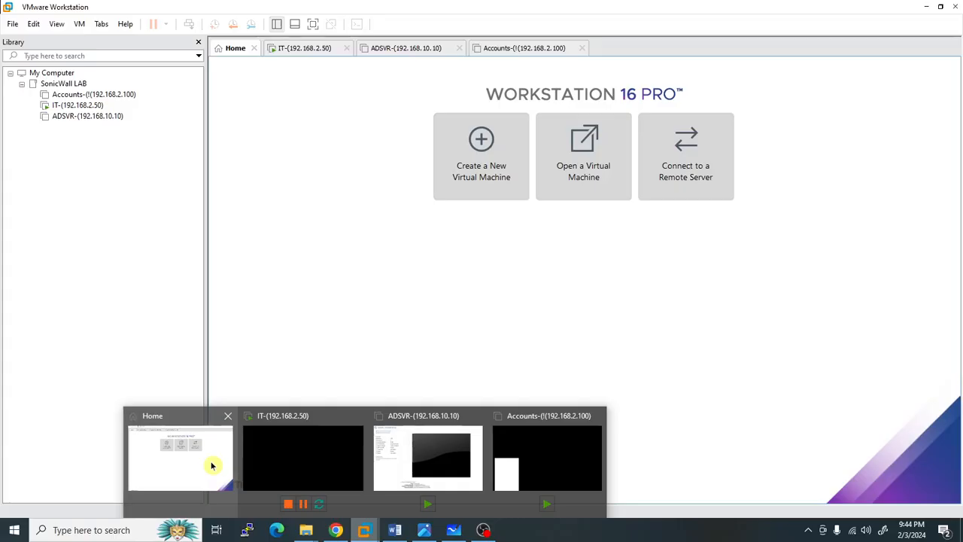
{"action": "left_click", "coordinate": [209, 460]}
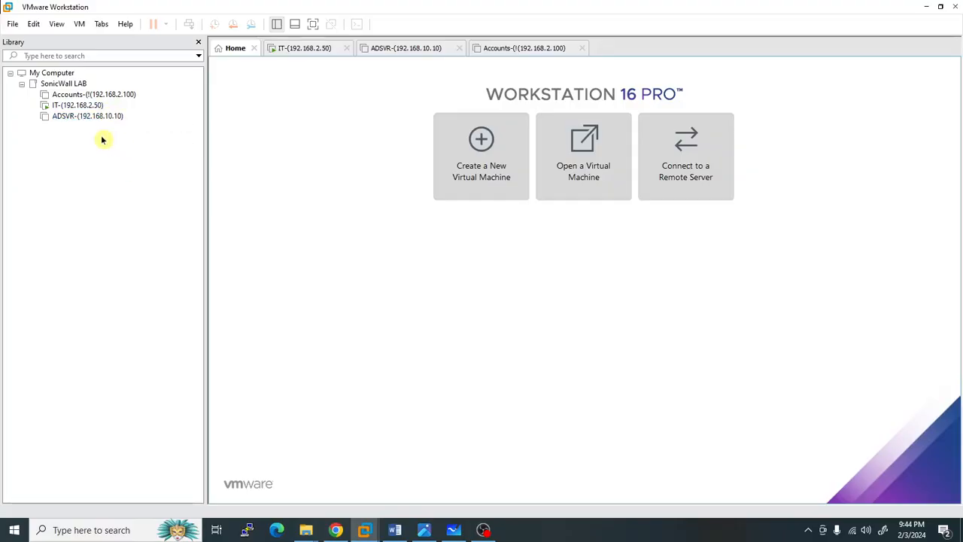
{"action": "left_click", "coordinate": [73, 106]}
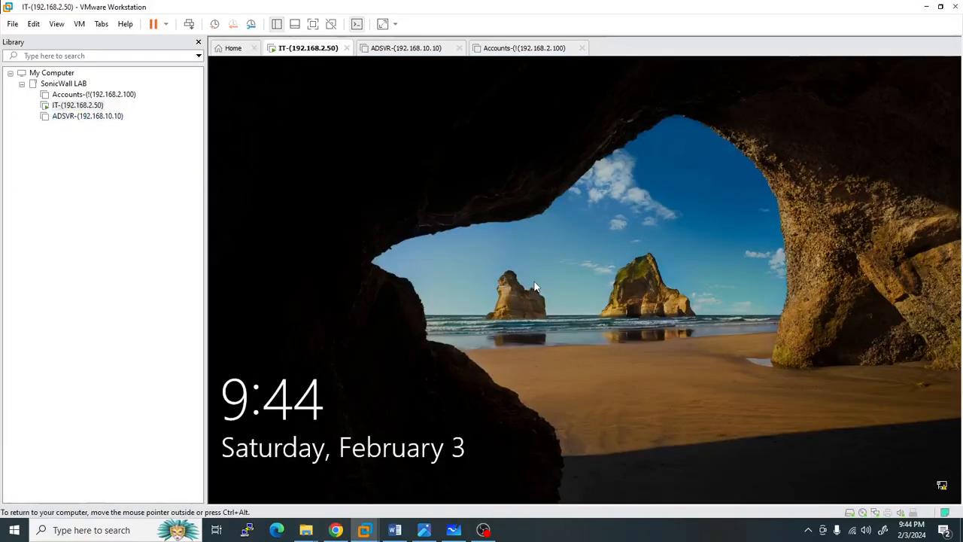
{"action": "left_click", "coordinate": [83, 95]}
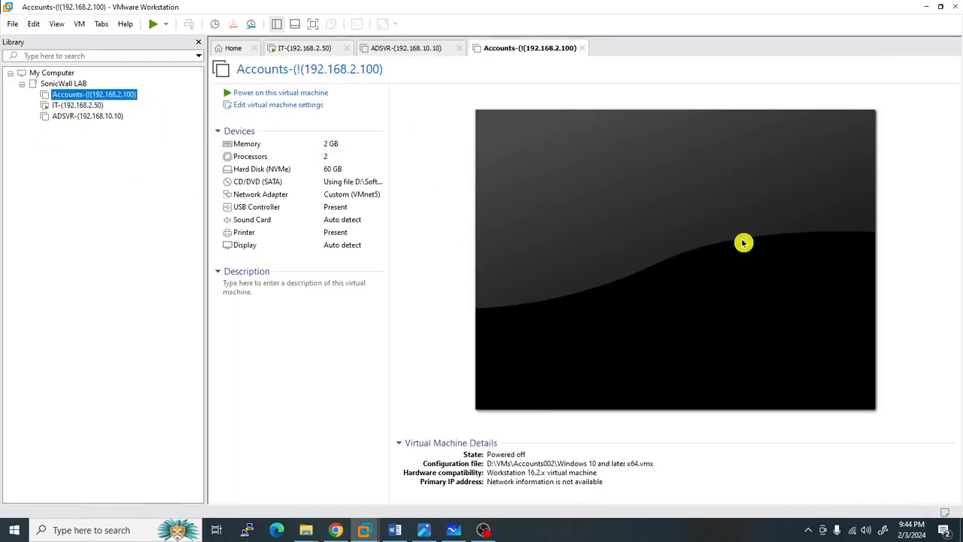
{"action": "left_click", "coordinate": [89, 120]}
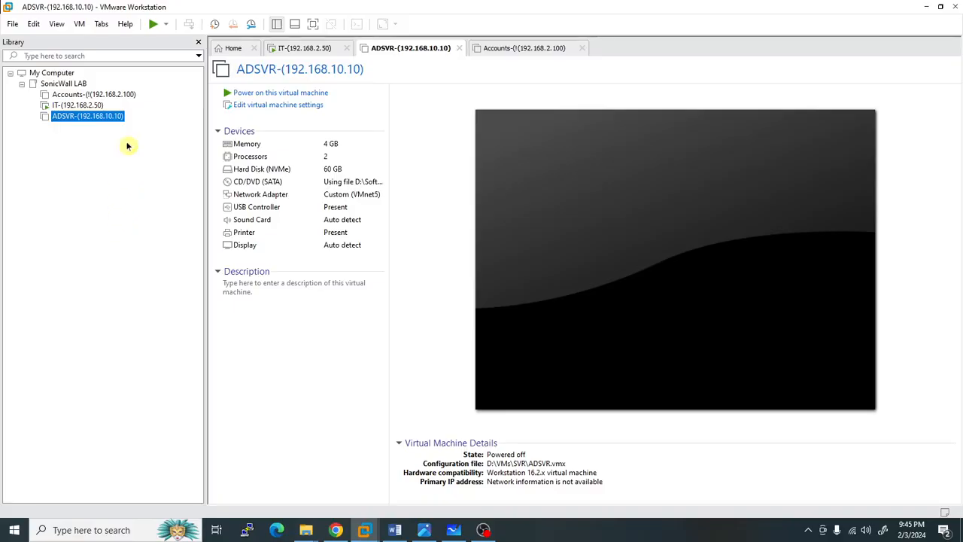
{"action": "left_click", "coordinate": [34, 25]}
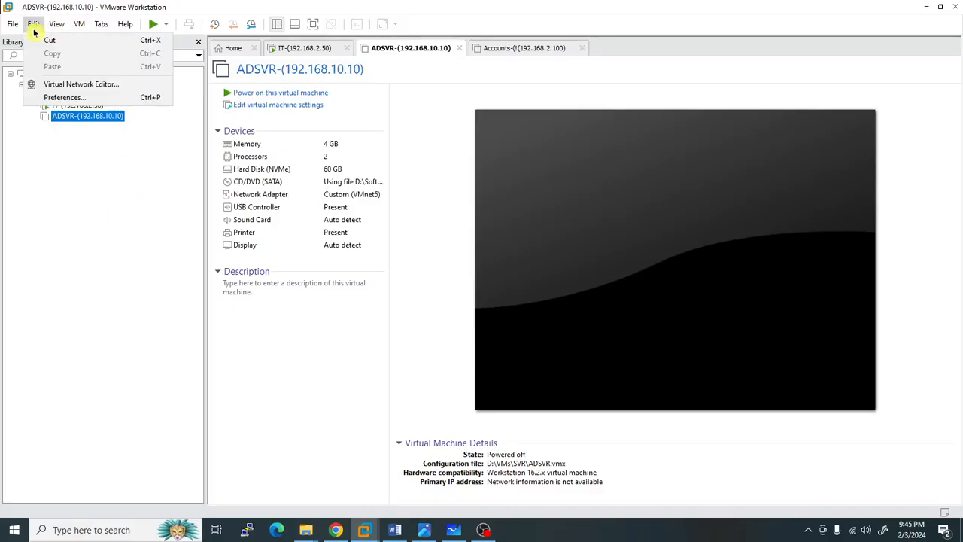
- Open the Virtual Network Editor with administrator rights, check the host's Wi-Fi, then view the lab network diagram
{"action": "left_click", "coordinate": [96, 89]}
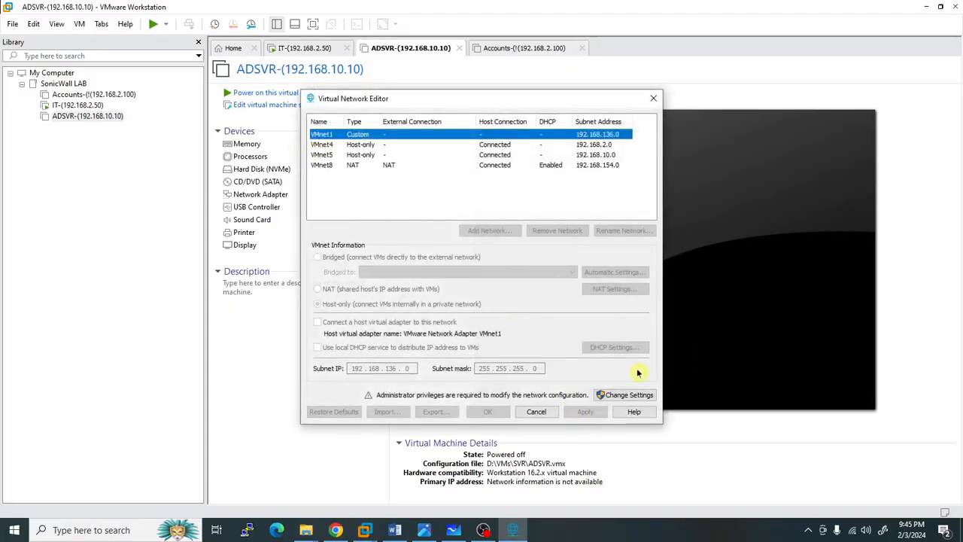
{"action": "left_click", "coordinate": [619, 394]}
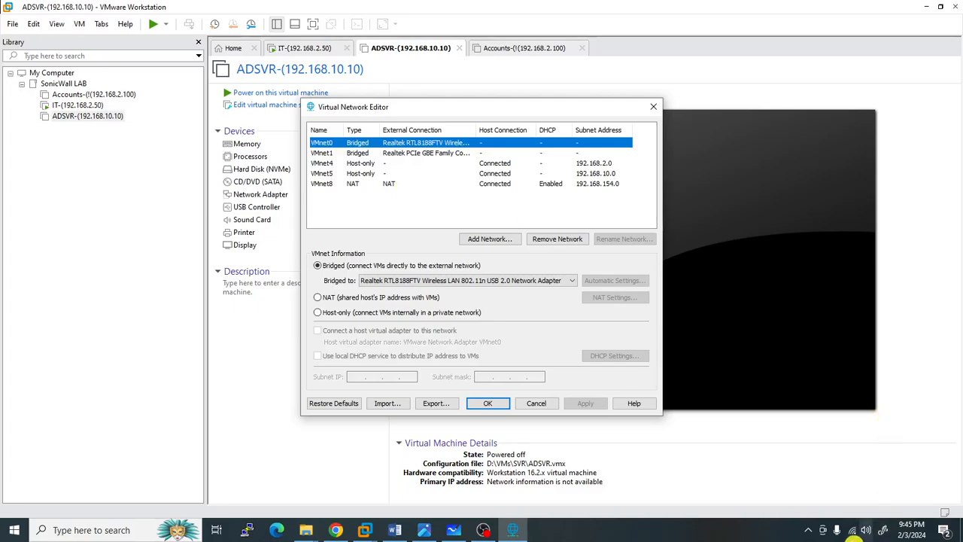
{"action": "left_click", "coordinate": [853, 531]}
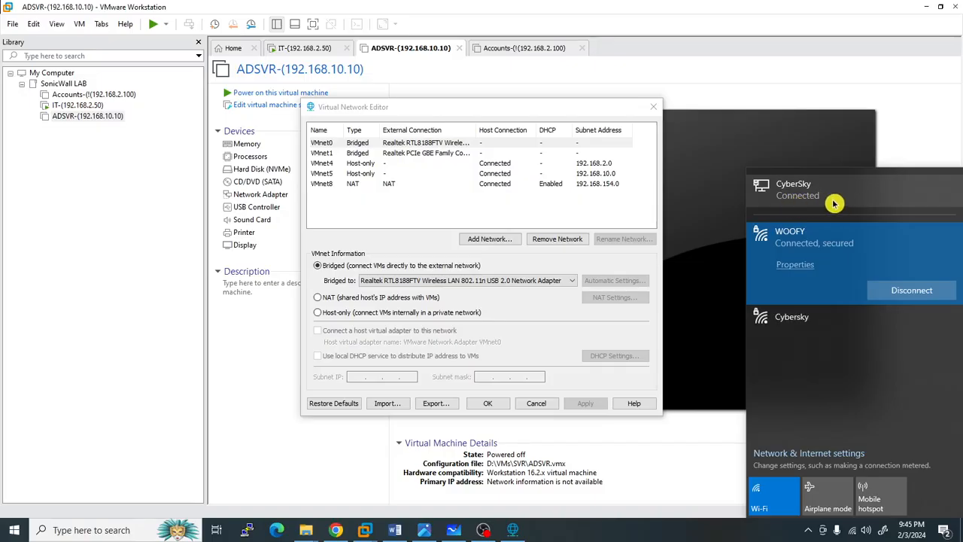
{"action": "left_click", "coordinate": [425, 529]}
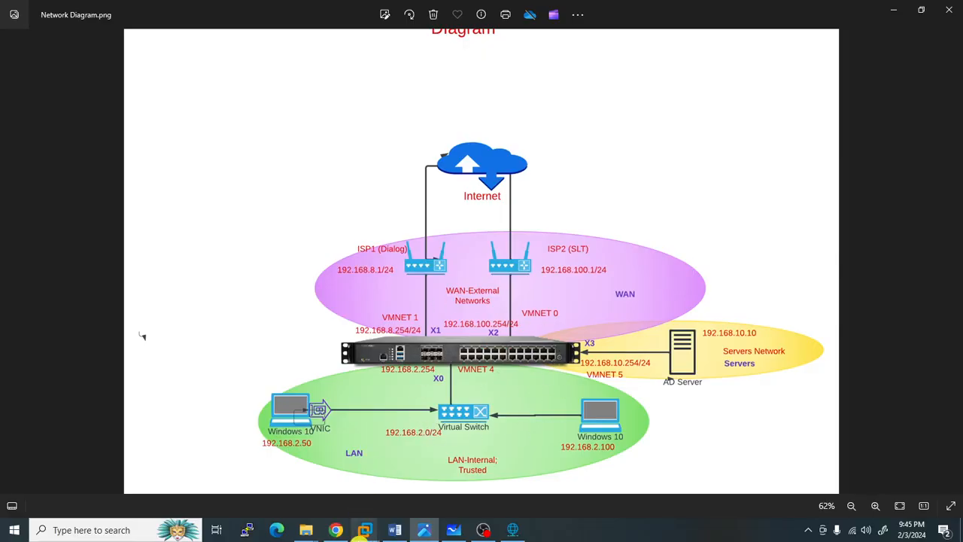
{"action": "mouse_move", "coordinate": [365, 532]}
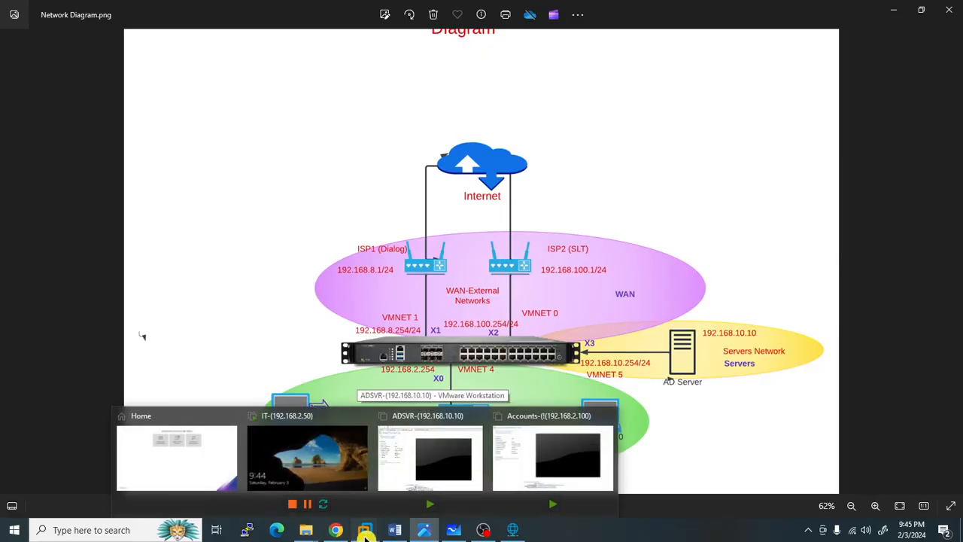
- Open SonicWALL_NSv_270_R2363.ova from the Downloads folder for import
{"action": "left_click", "coordinate": [185, 466]}
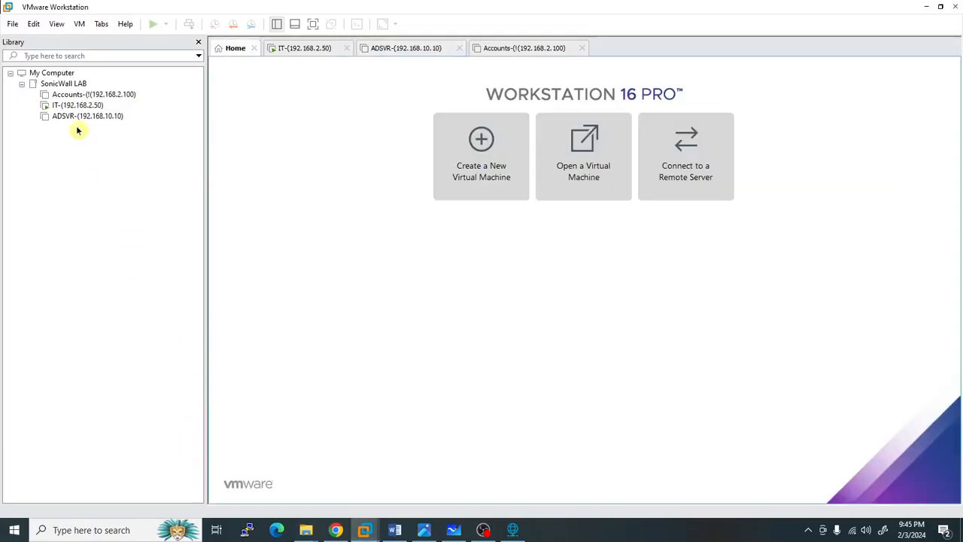
{"action": "left_click", "coordinate": [14, 24]}
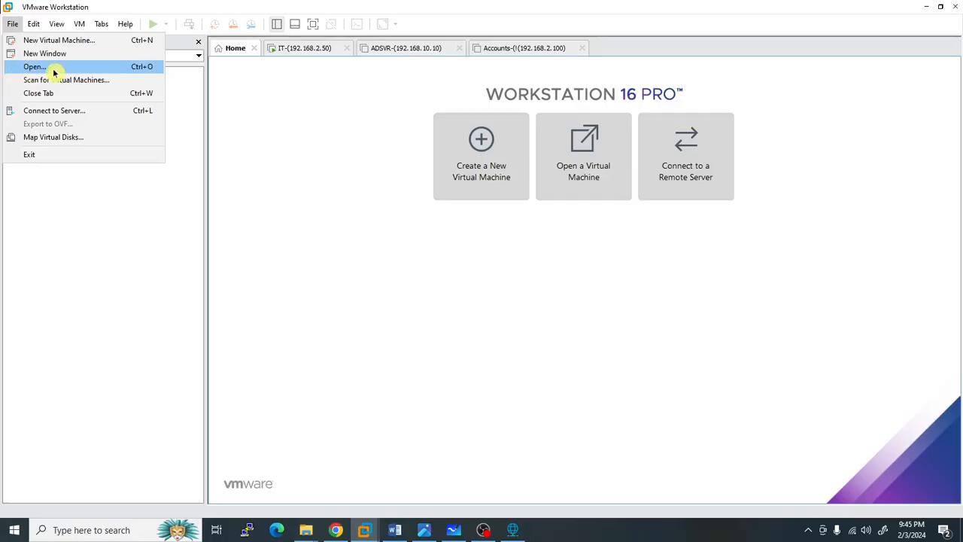
{"action": "left_click", "coordinate": [30, 67]}
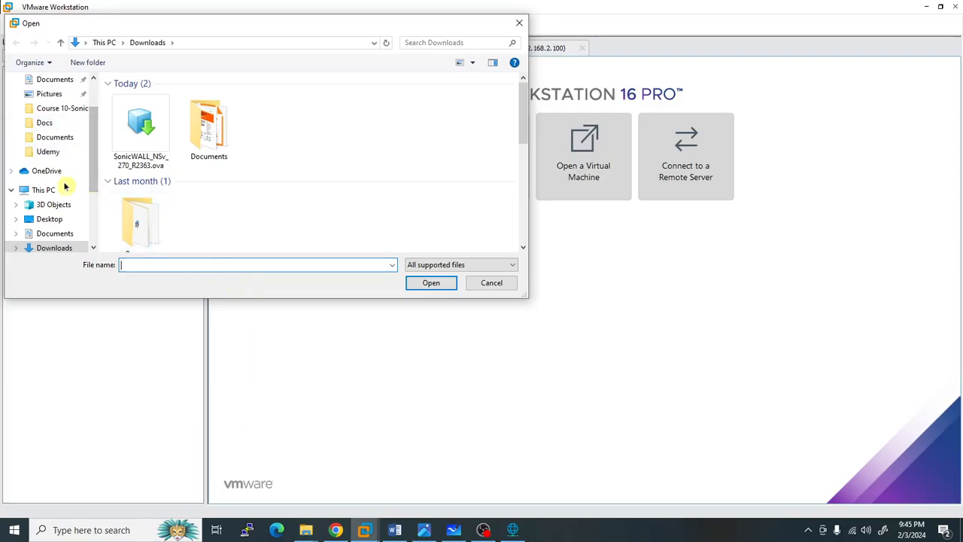
{"action": "left_click", "coordinate": [63, 248]}
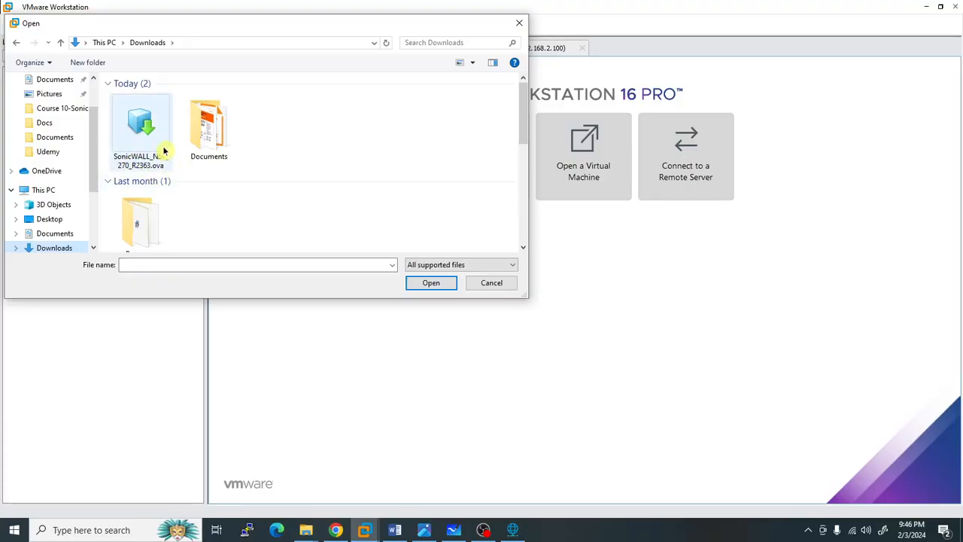
{"action": "left_click", "coordinate": [147, 125]}
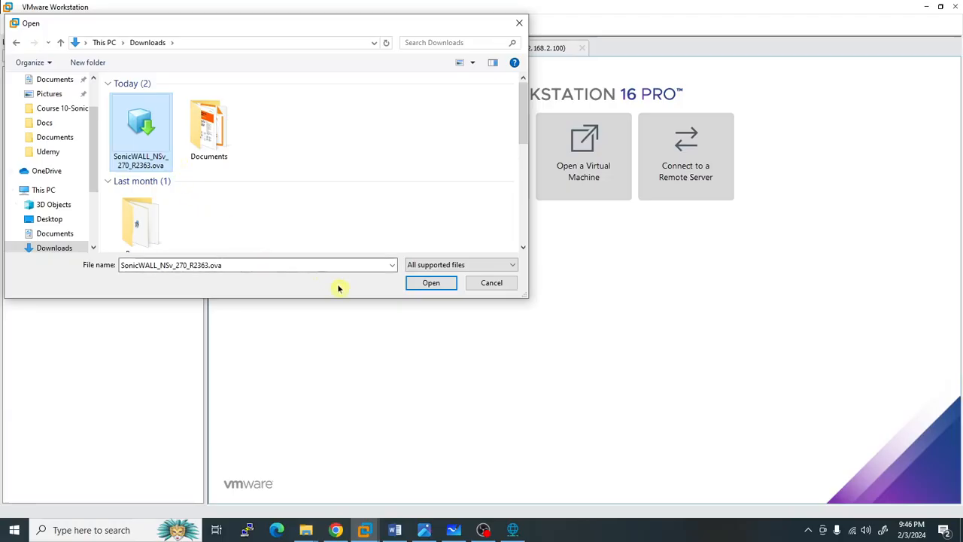
{"action": "left_click", "coordinate": [437, 286]}
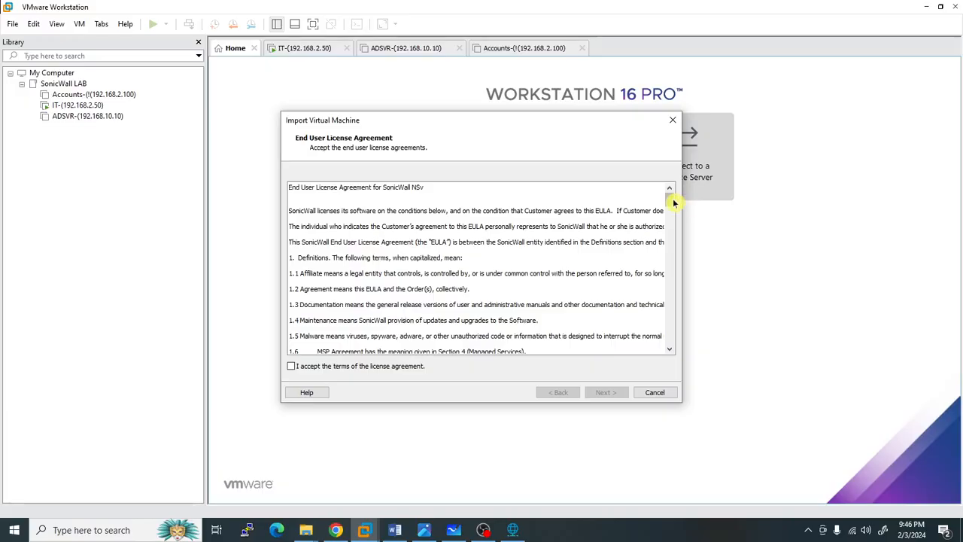
- Scroll through and accept the SonicWall license terms, then continue
{"action": "left_click_drag", "start_coordinate": [671, 198], "coordinate": [669, 351]}
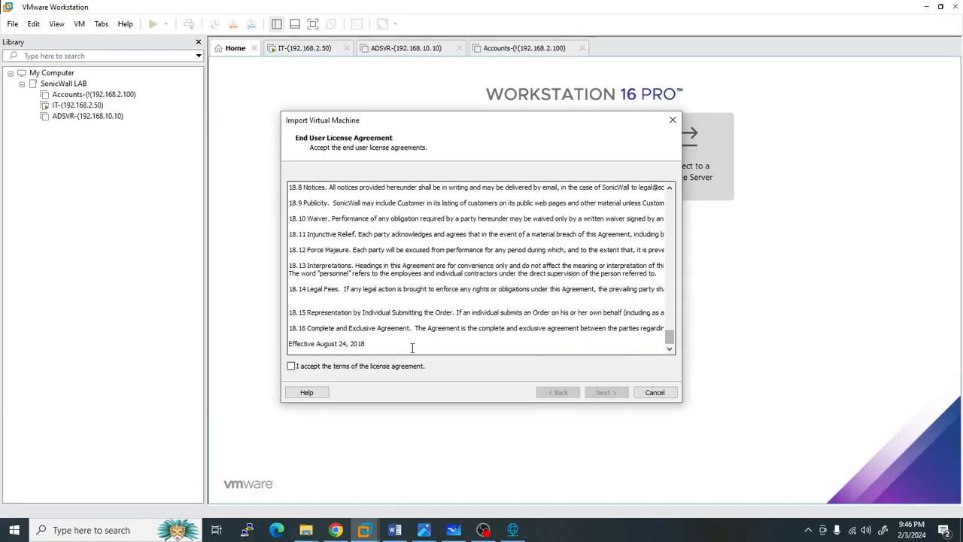
{"action": "left_click", "coordinate": [291, 366]}
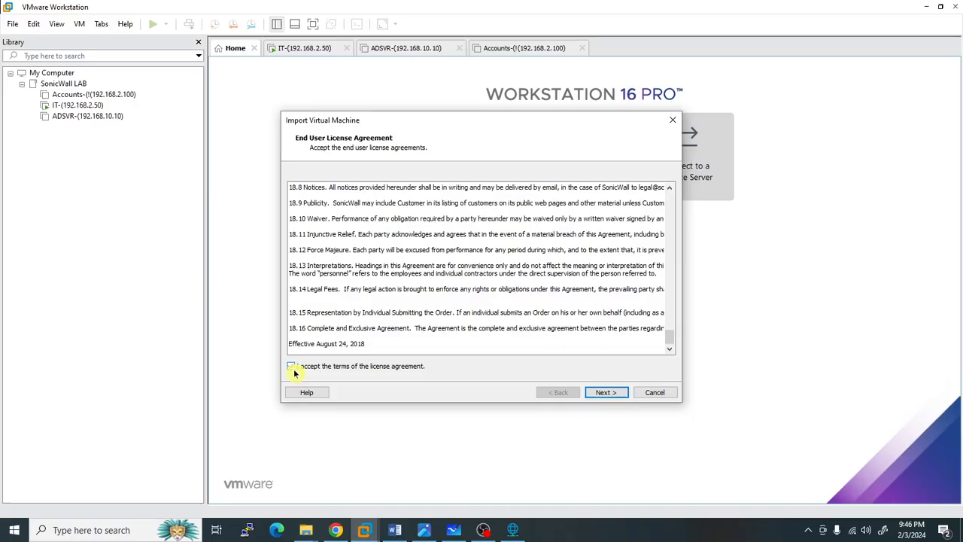
{"action": "left_click", "coordinate": [609, 393]}
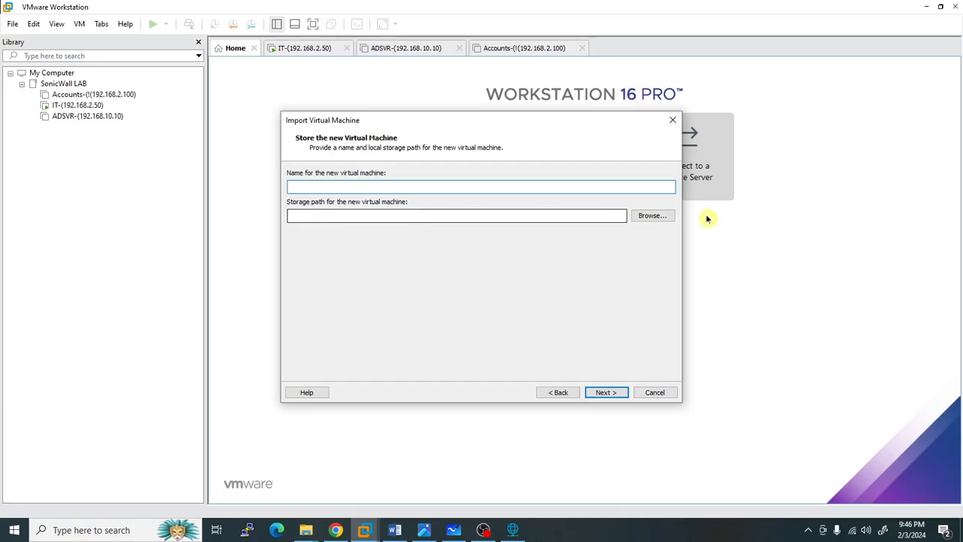
- Create a new SonicWall folder under D:\VMs and set it as the new VM's storage path
{"action": "left_click", "coordinate": [634, 217]}
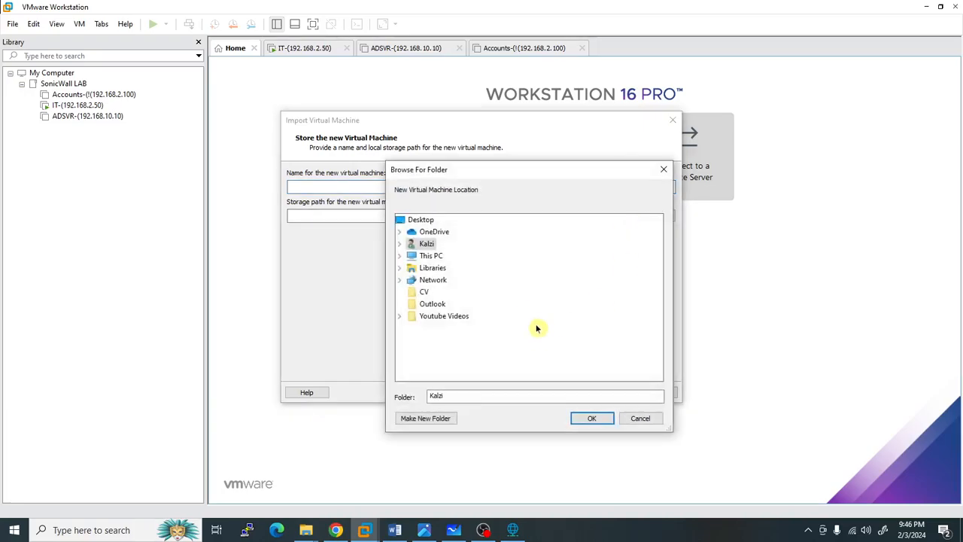
{"action": "left_click", "coordinate": [400, 255]}
{"action": "double_click", "coordinate": [453, 364]}
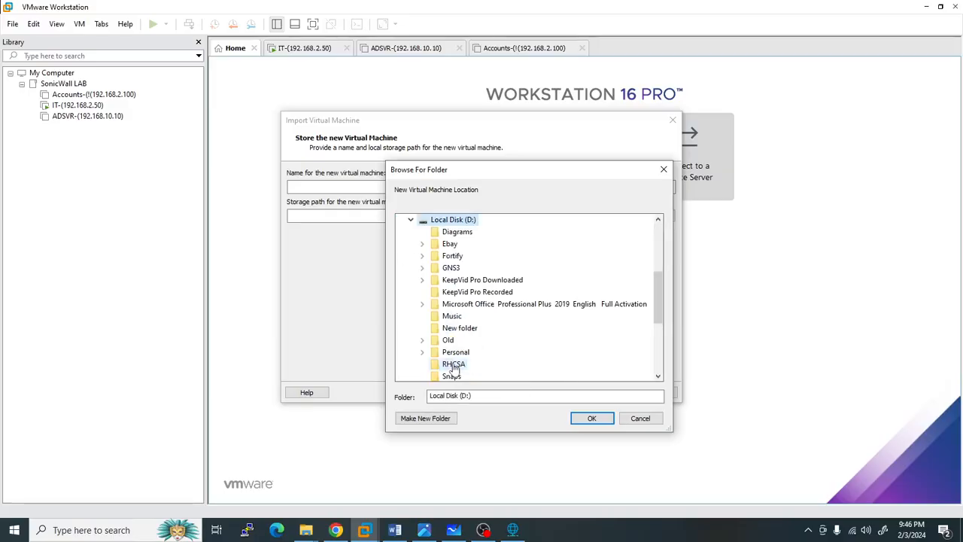
{"action": "scroll", "coordinate": [539, 335], "scroll_direction": "down", "scroll_amount": 4}
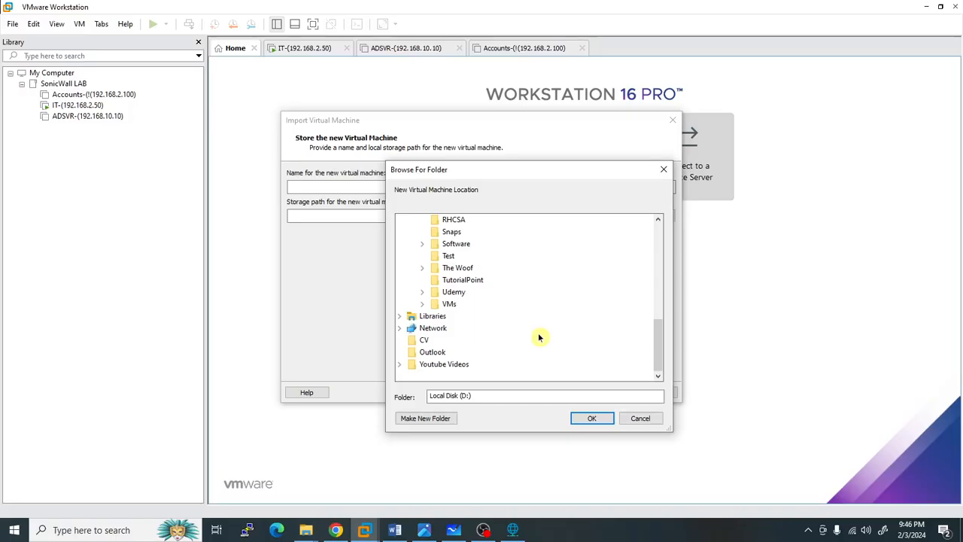
{"action": "double_click", "coordinate": [450, 304]}
{"action": "right_click", "coordinate": [449, 306]}
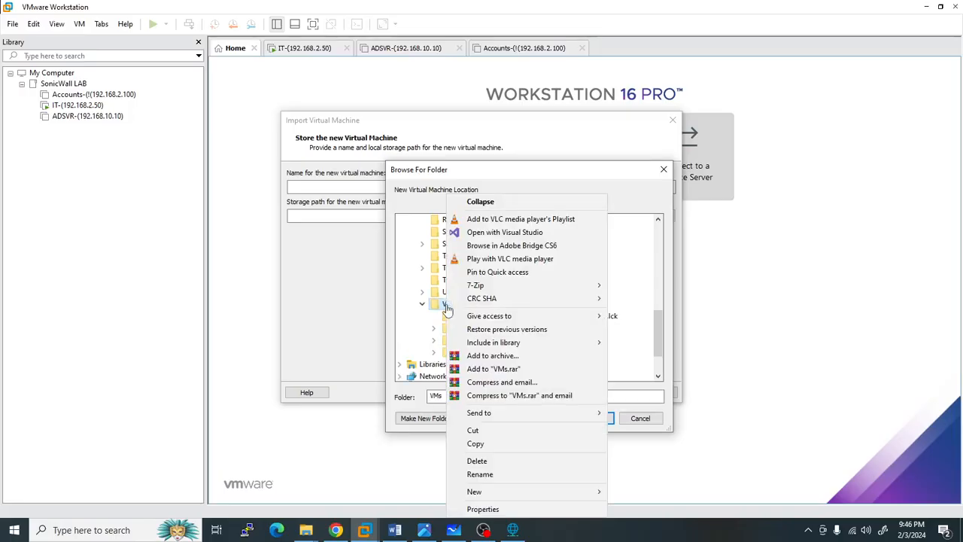
{"action": "mouse_move", "coordinate": [507, 493]}
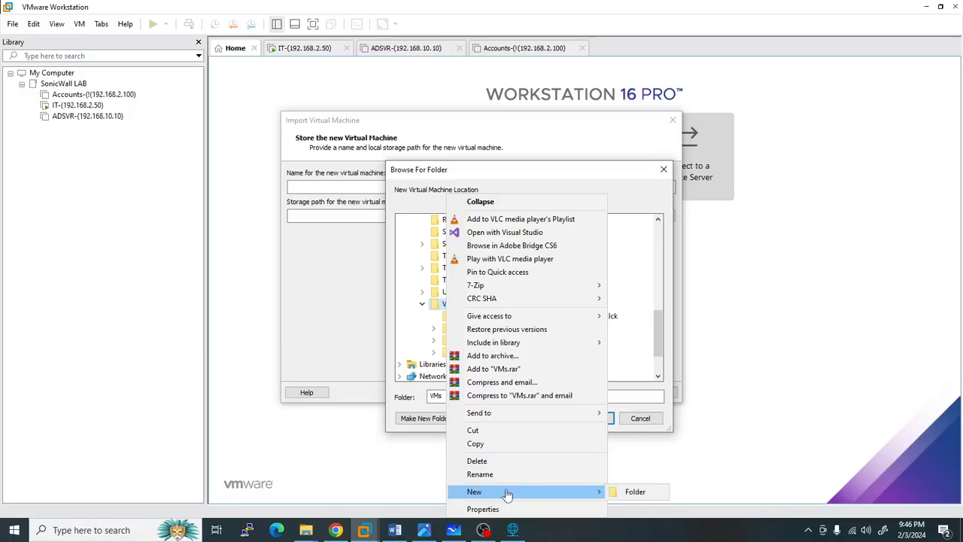
{"action": "left_click", "coordinate": [630, 491]}
{"action": "key", "text": "BackSpace"}
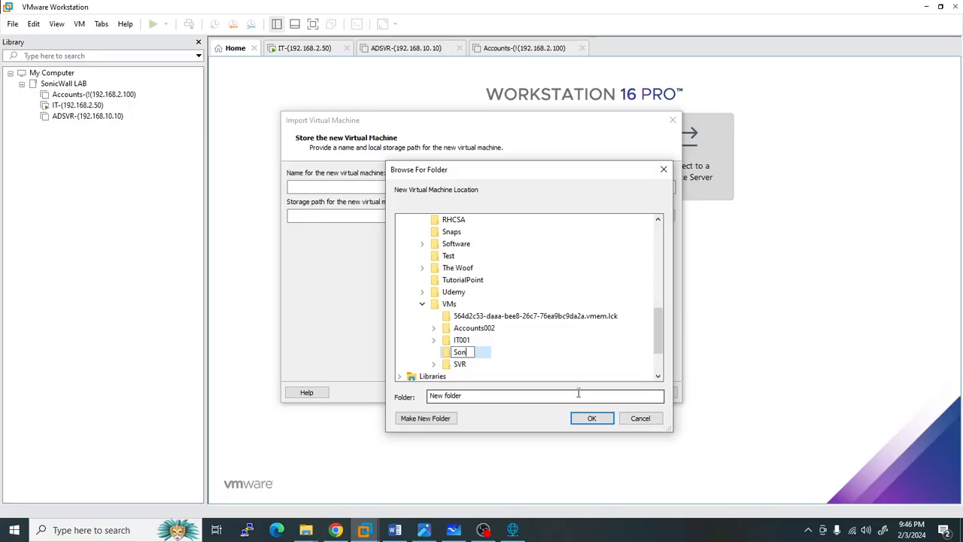
{"action": "type", "text": "Wall"}
{"action": "left_click", "coordinate": [570, 360]}
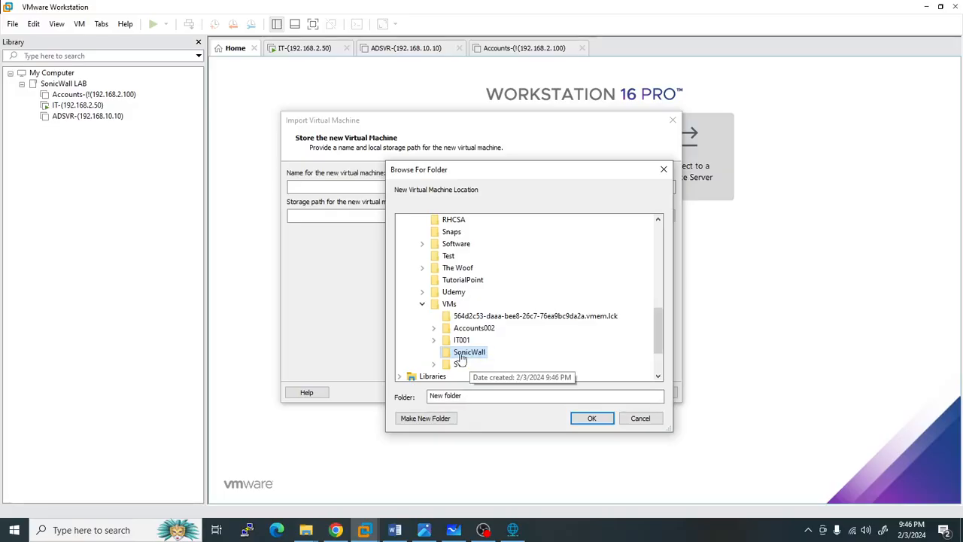
{"action": "left_click", "coordinate": [585, 418]}
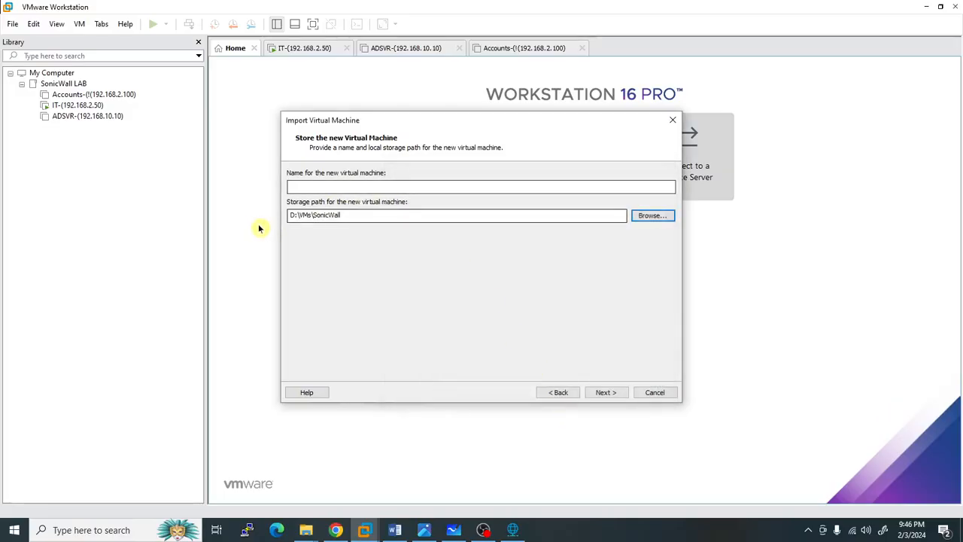
- Name the VM SonicWall-Firewall, leave SonicCore Hostname blank and start the import
{"action": "left_click", "coordinate": [341, 187]}
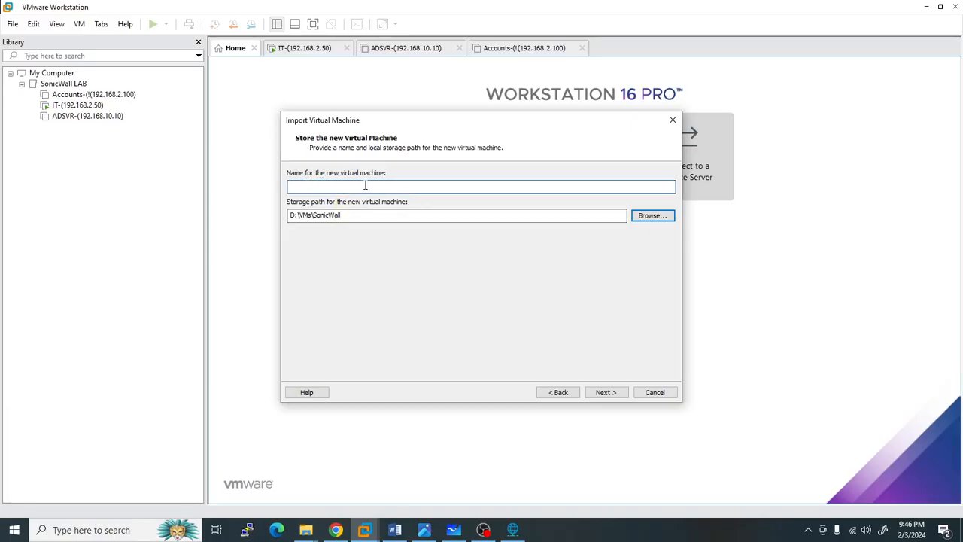
{"action": "type", "text": "SonicWall-Firewall"}
{"action": "left_click", "coordinate": [605, 392]}
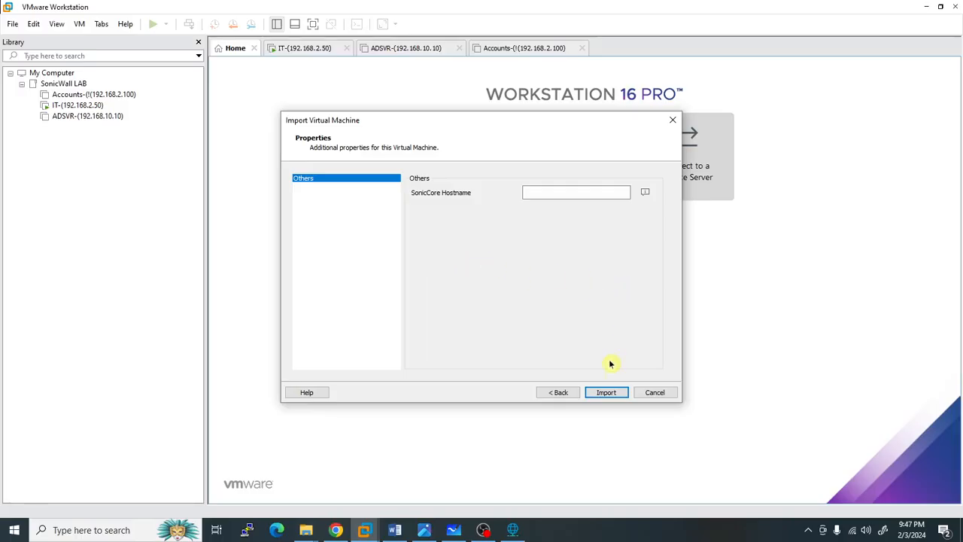
{"action": "left_click", "coordinate": [607, 393]}
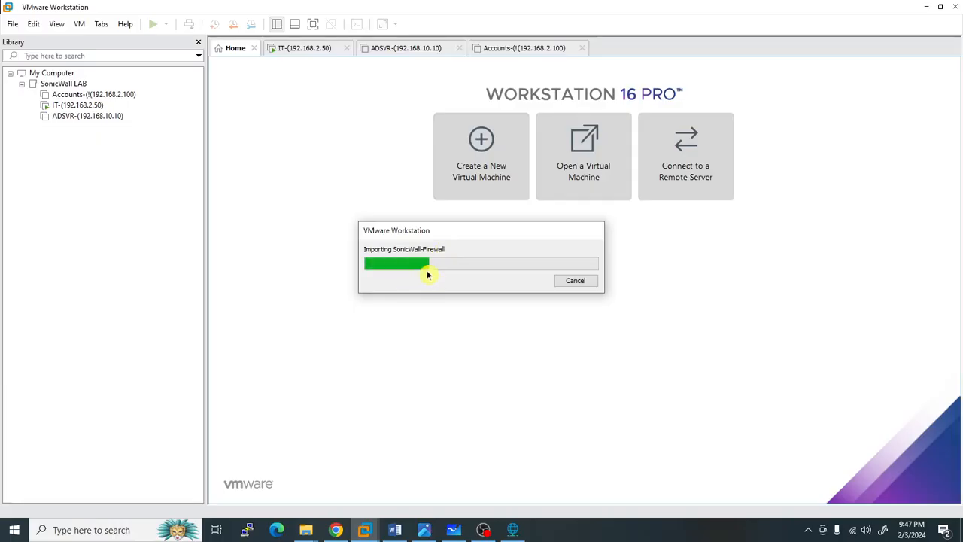
{"action": "left_click", "coordinate": [305, 530]}
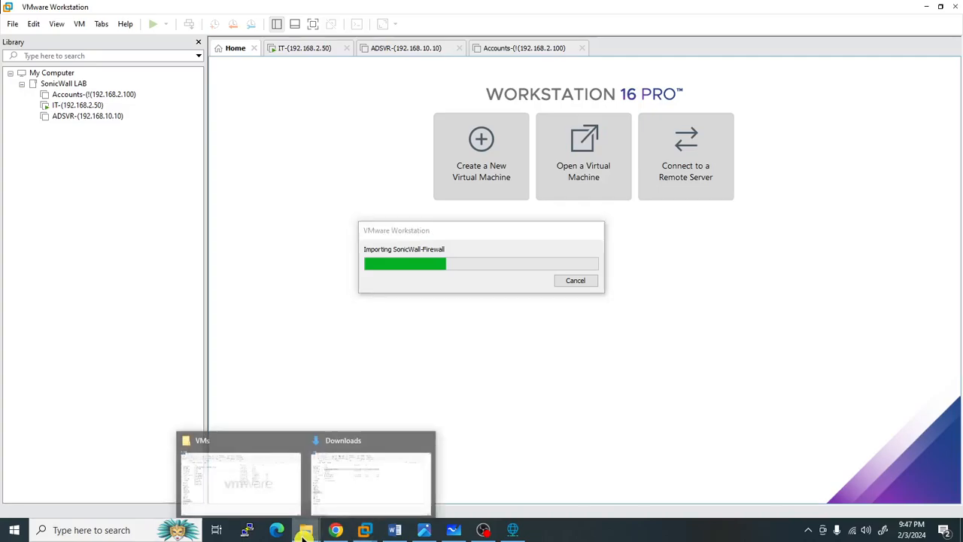
{"action": "left_click", "coordinate": [349, 490]}
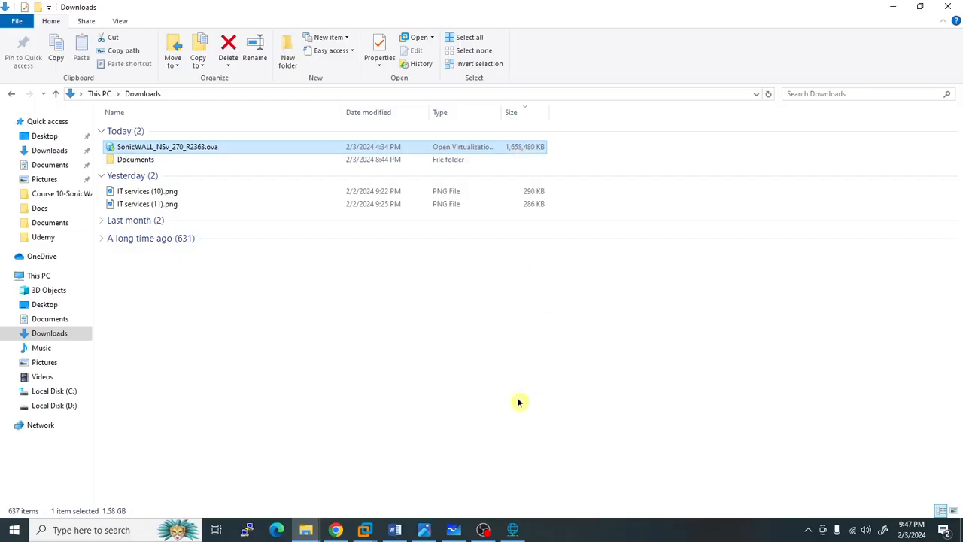
{"action": "mouse_move", "coordinate": [375, 531]}
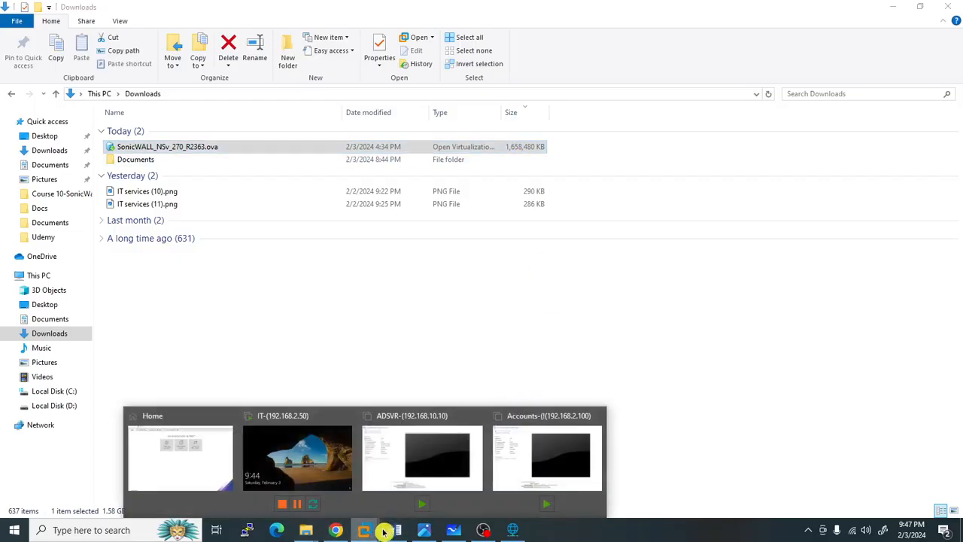
{"action": "left_click", "coordinate": [188, 469]}
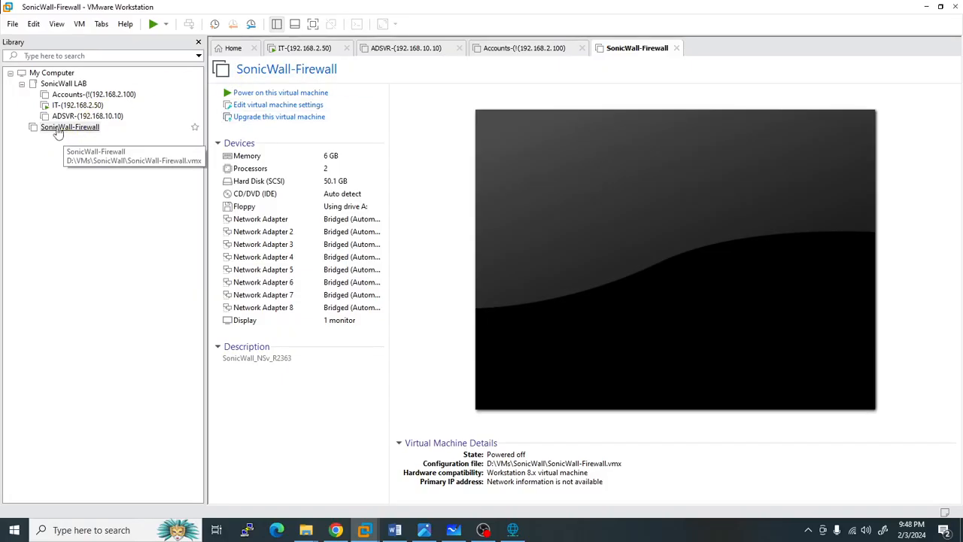
- Drag SonicWall-Firewall into the SonicWall LAB group, then bring up the D:\VMs folder in File Explorer
{"action": "left_click_drag", "start_coordinate": [81, 128], "coordinate": [83, 86]}
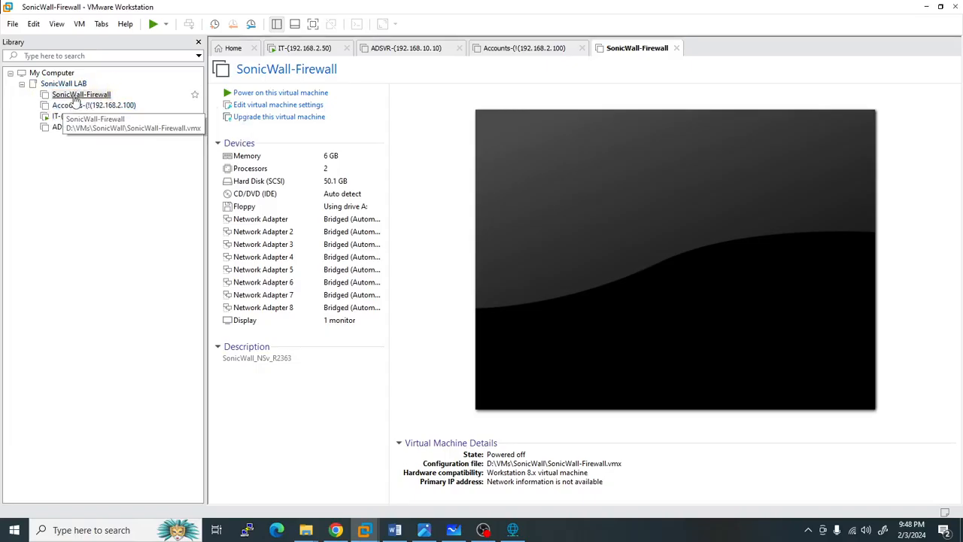
{"action": "left_click", "coordinate": [75, 96]}
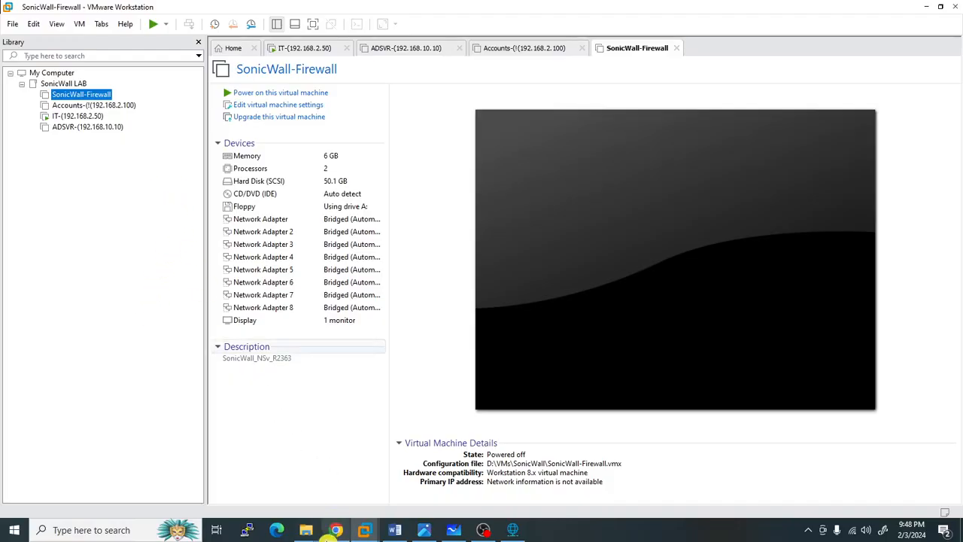
{"action": "left_click", "coordinate": [310, 538]}
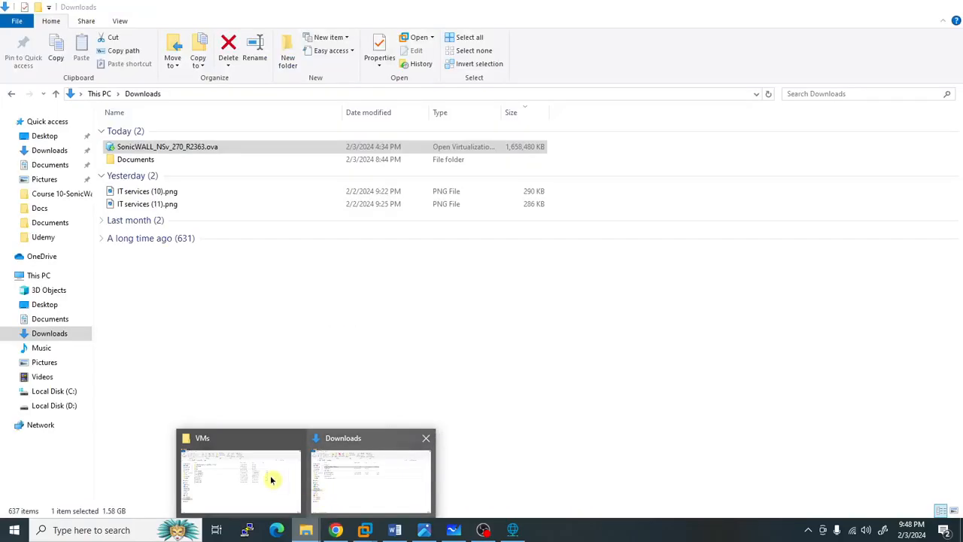
{"action": "left_click", "coordinate": [268, 475]}
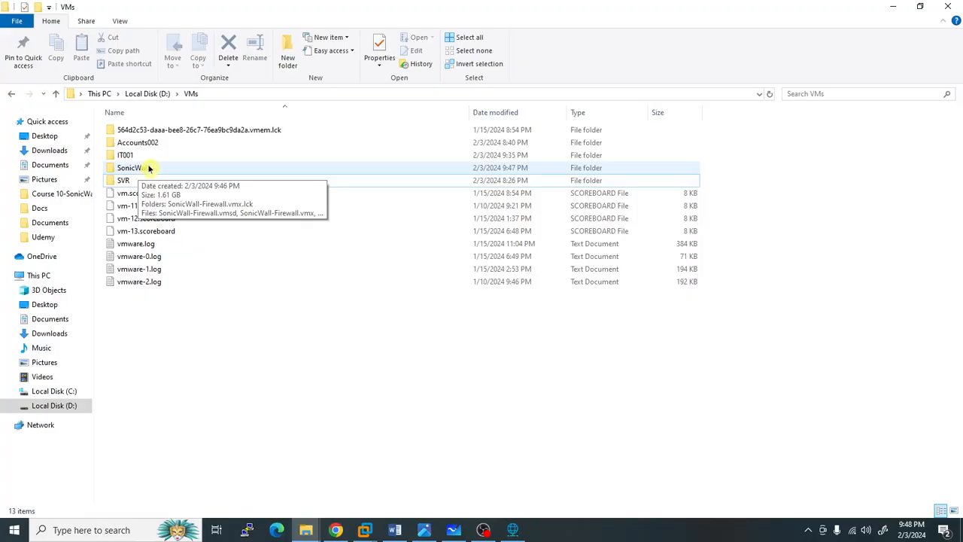
- Open the SonicWall folder and widen the Type column to show full file types
{"action": "double_click", "coordinate": [149, 169]}
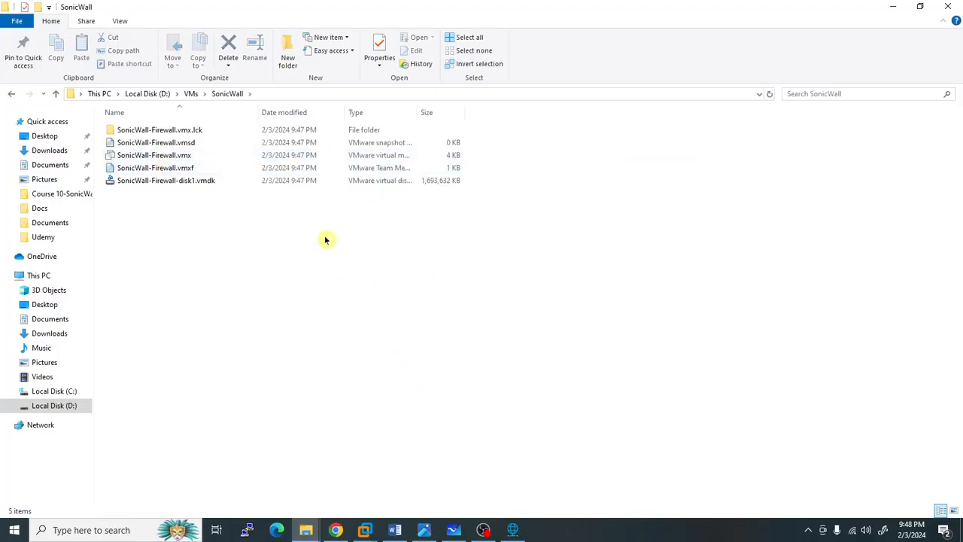
{"action": "left_click", "coordinate": [220, 184]}
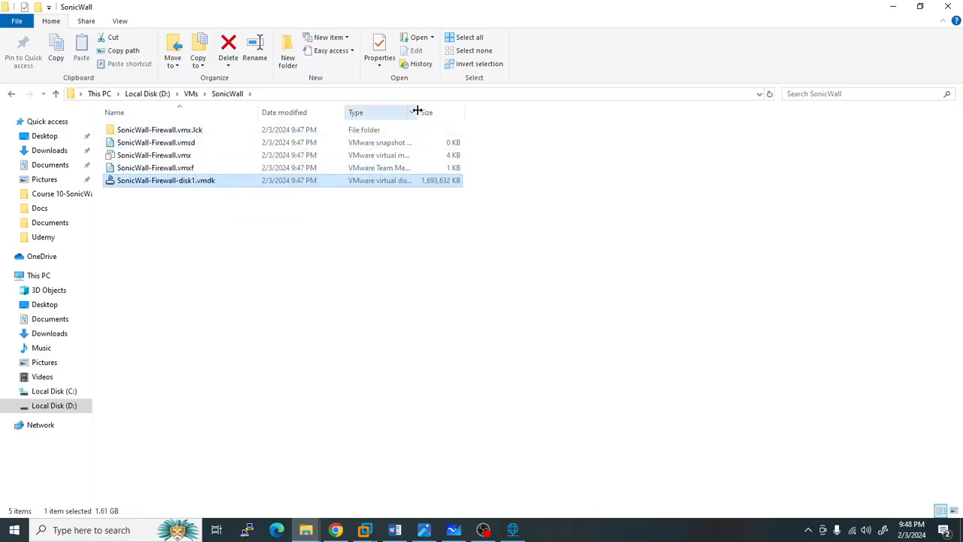
{"action": "left_click_drag", "start_coordinate": [419, 110], "coordinate": [615, 113]}
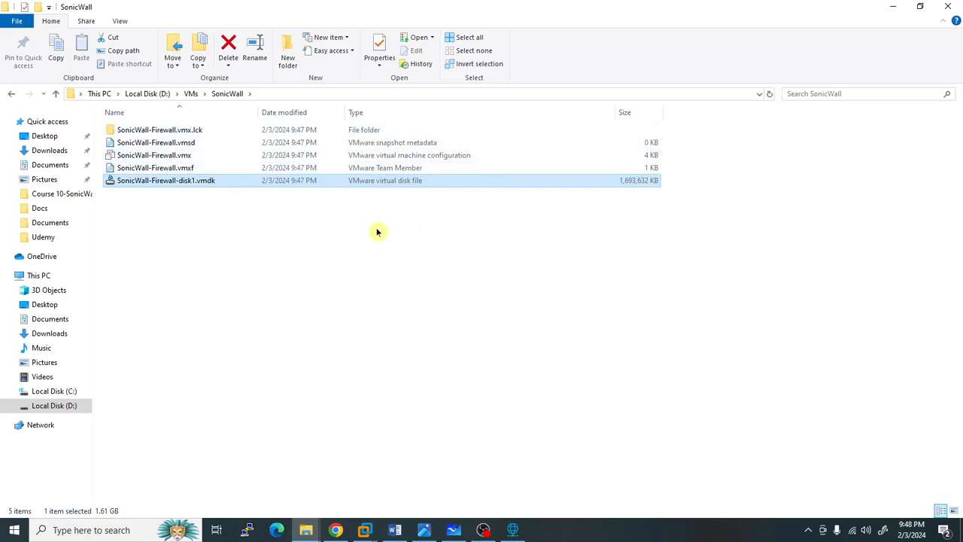
- Open SonicWall-Firewall.vmx in Notepad
{"action": "left_click", "coordinate": [230, 156]}
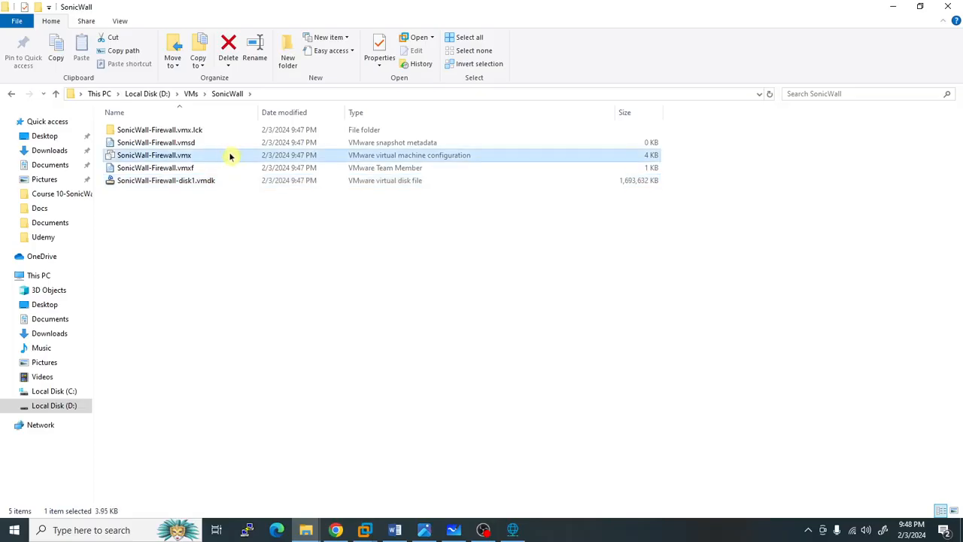
{"action": "right_click", "coordinate": [180, 162]}
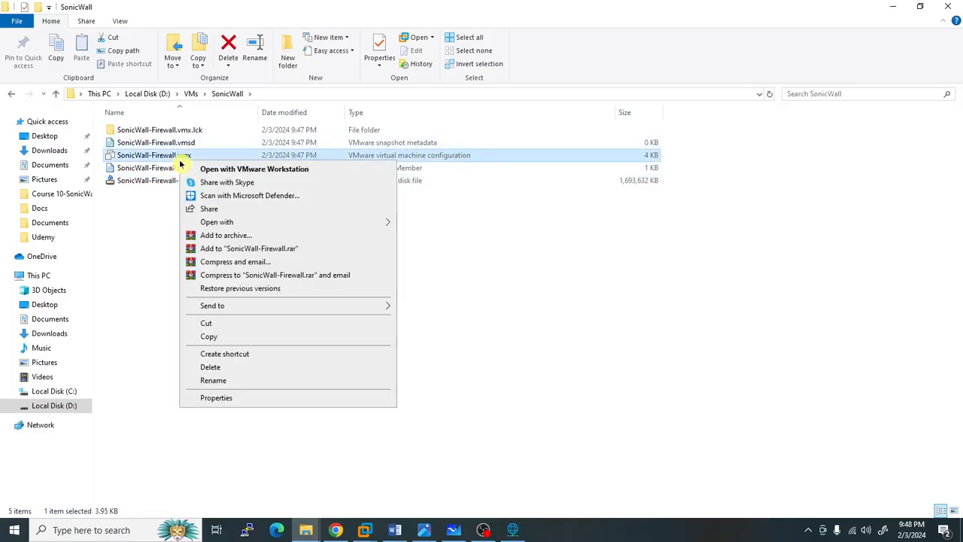
{"action": "mouse_move", "coordinate": [367, 221]}
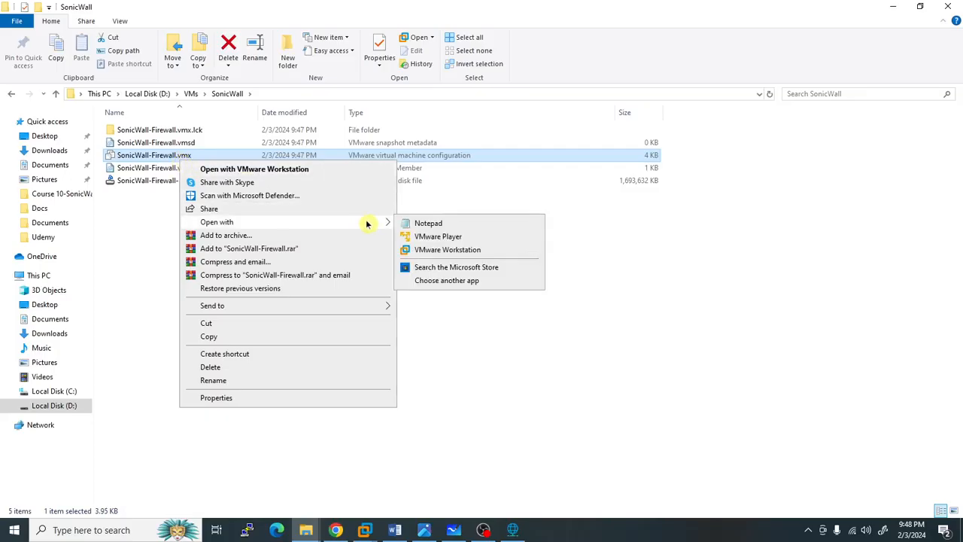
{"action": "left_click", "coordinate": [410, 224]}
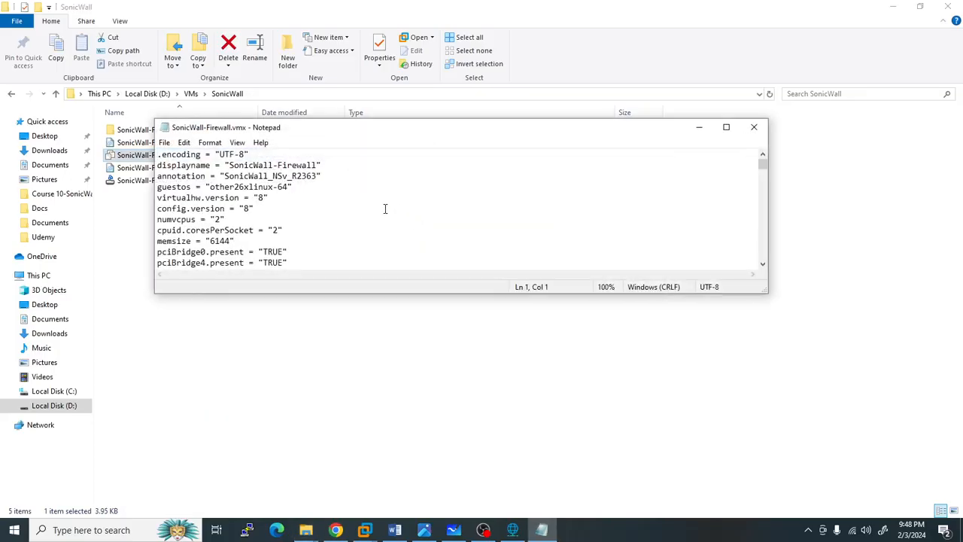
- Maximize Notepad and scroll through the .vmx settings, including the ethernet adapters
{"action": "scroll", "coordinate": [384, 208], "scroll_direction": "down", "scroll_amount": 2}
{"action": "left_click", "coordinate": [726, 128]}
{"action": "scroll", "coordinate": [109, 223], "scroll_direction": "up", "scroll_amount": 3}
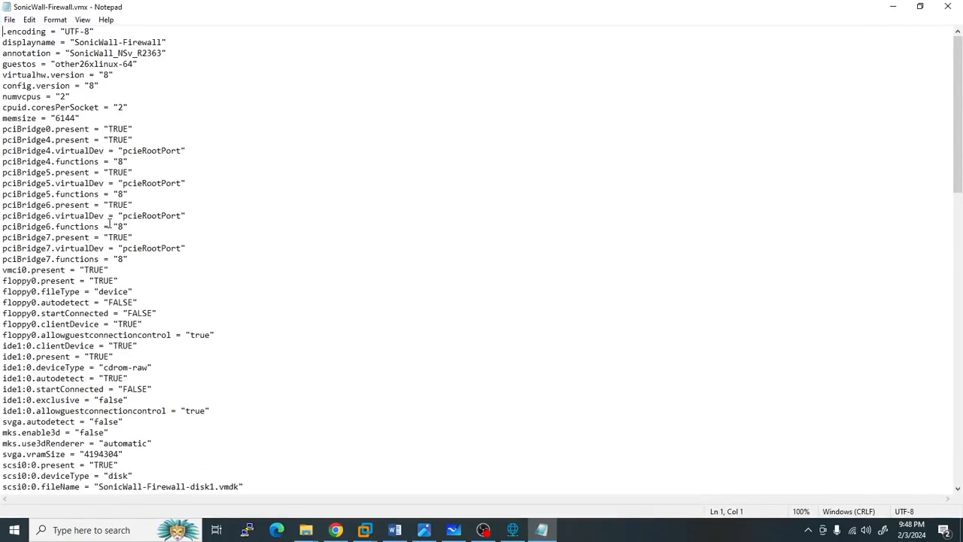
{"action": "scroll", "coordinate": [103, 195], "scroll_direction": "down", "scroll_amount": 5}
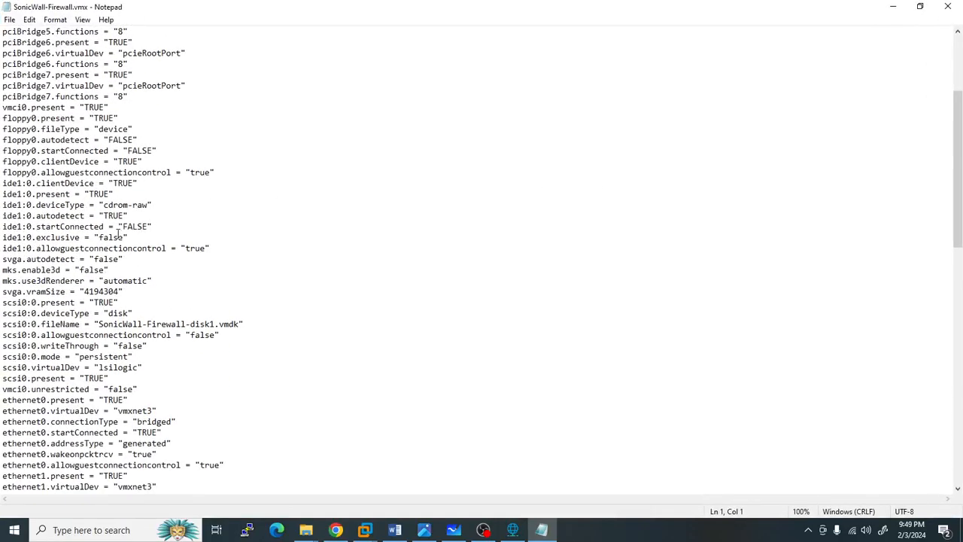
{"action": "scroll", "coordinate": [192, 222], "scroll_direction": "down", "scroll_amount": 15}
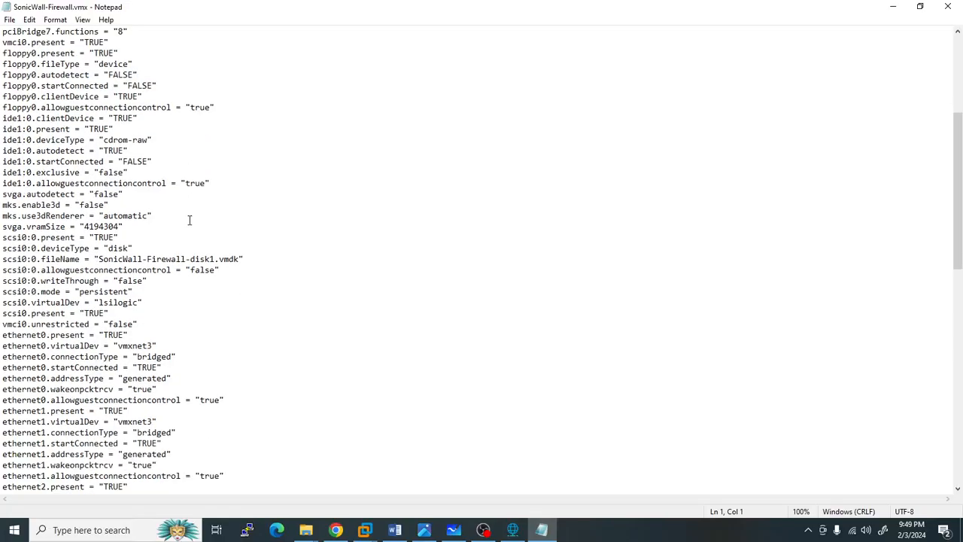
{"action": "scroll", "coordinate": [183, 245], "scroll_direction": "down", "scroll_amount": 7}
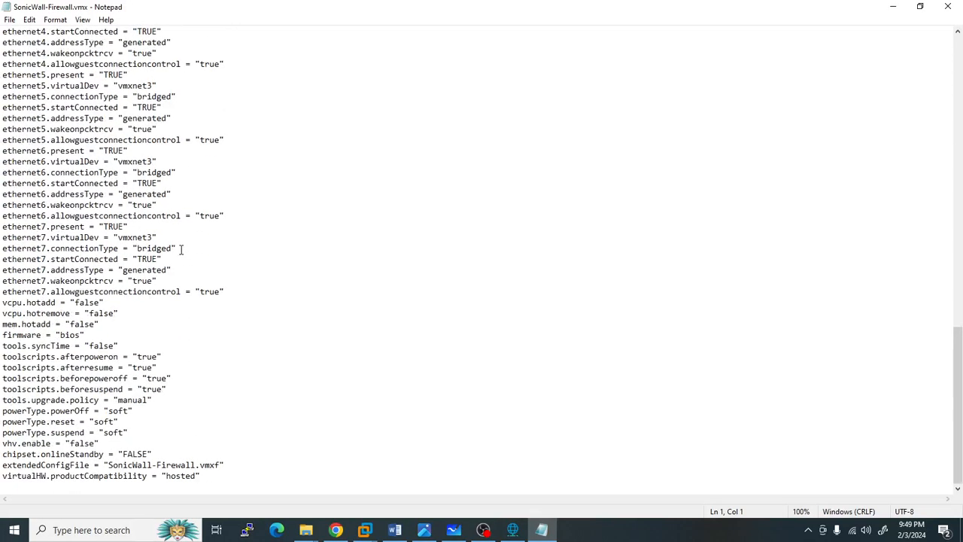
{"action": "scroll", "coordinate": [204, 229], "scroll_direction": "up", "scroll_amount": 7}
- Close Notepad and return to VMware Workstation's Home view showing the SonicWall LAB library
{"action": "left_click", "coordinate": [946, 7]}
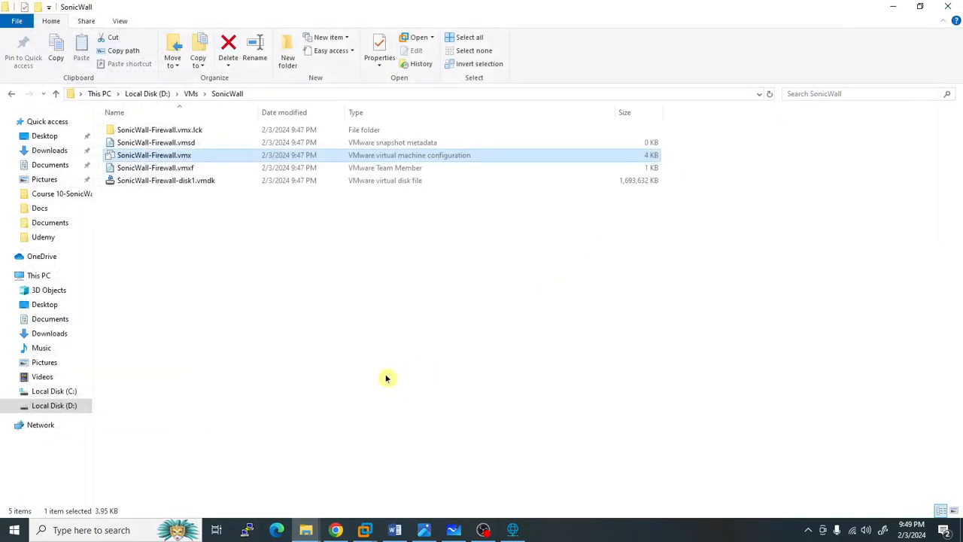
{"action": "mouse_move", "coordinate": [376, 528]}
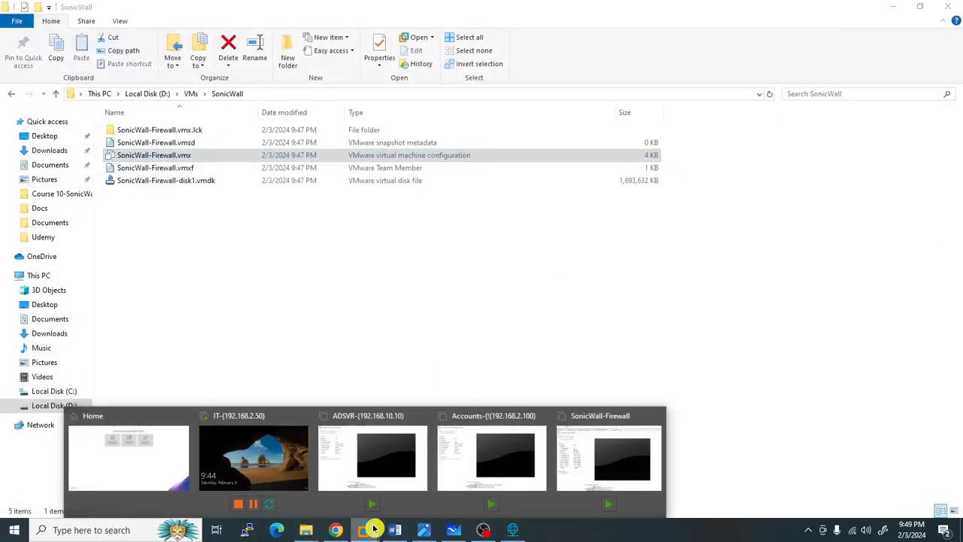
{"action": "left_click", "coordinate": [114, 459]}
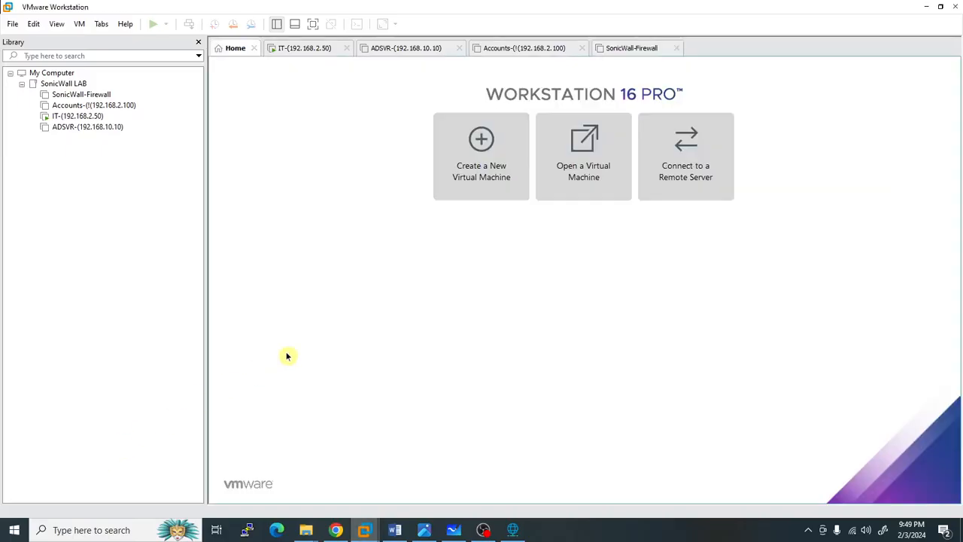
- Show the SonicWall-Firewall VM's summary, then switch to the Deploying SonicWall NSv270 document
{"action": "left_click", "coordinate": [89, 95]}
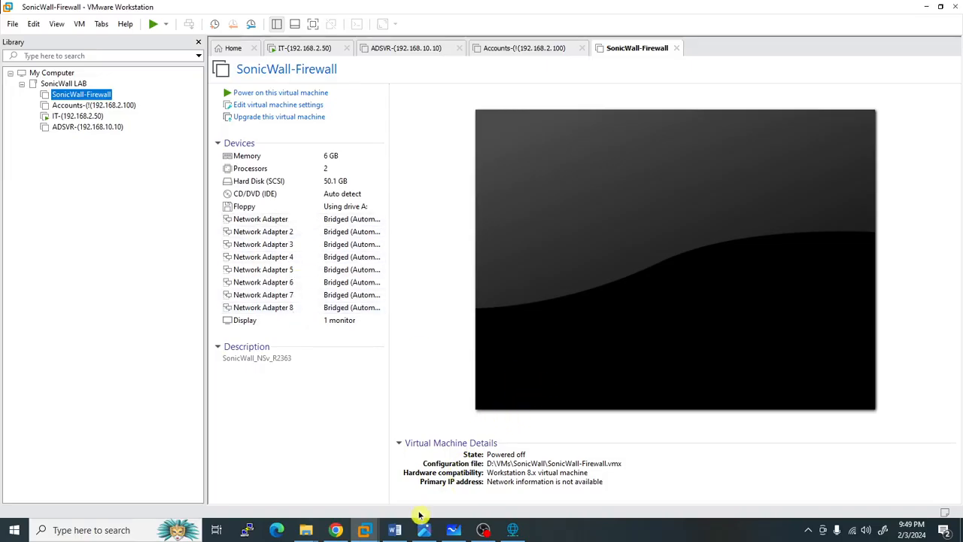
{"action": "left_click", "coordinate": [395, 530]}
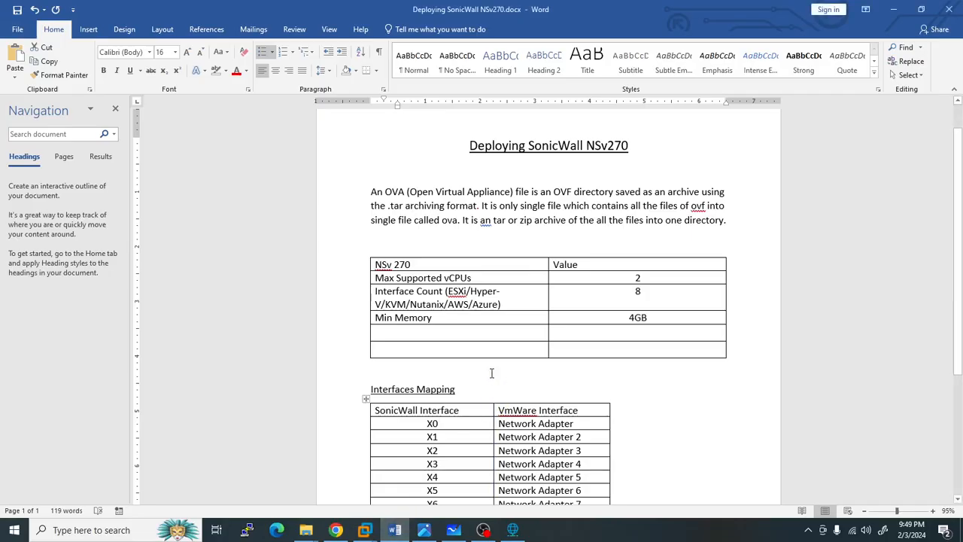
- Work on the NSv 270 table values: 2 max vCPUs, interface count 8, 4GB minimum memory
{"action": "left_click", "coordinate": [415, 269]}
{"action": "key", "text": "ctrl+shift+End"}
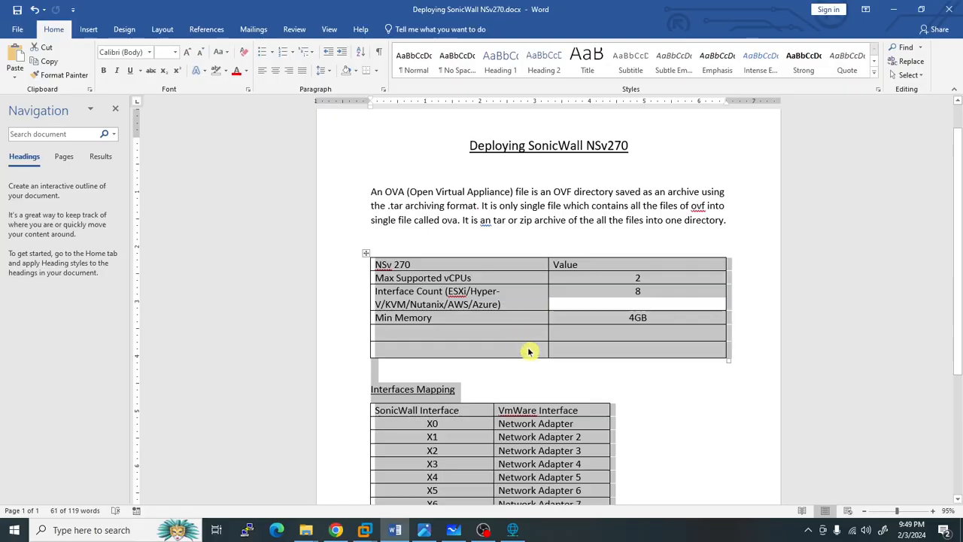
{"action": "left_click", "coordinate": [761, 351]}
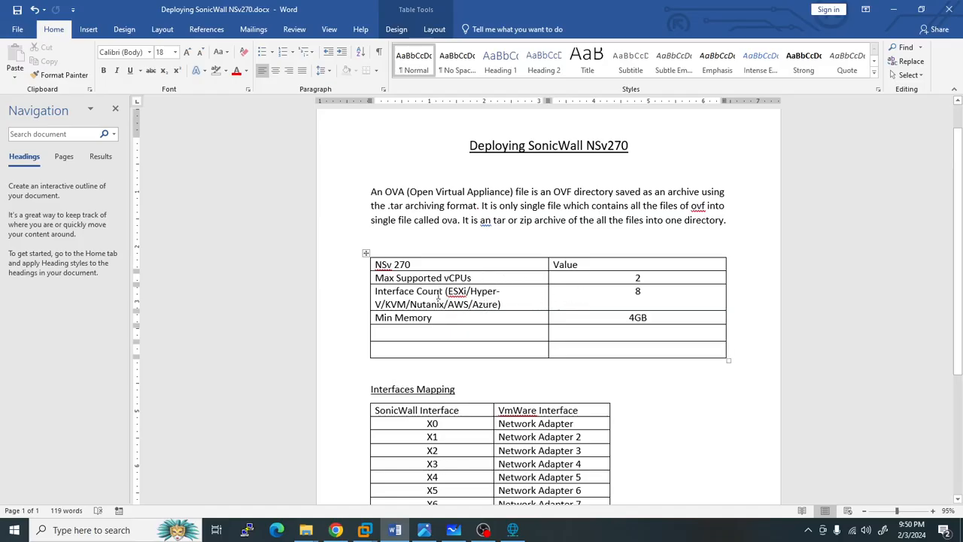
{"action": "double_click", "coordinate": [638, 291]}
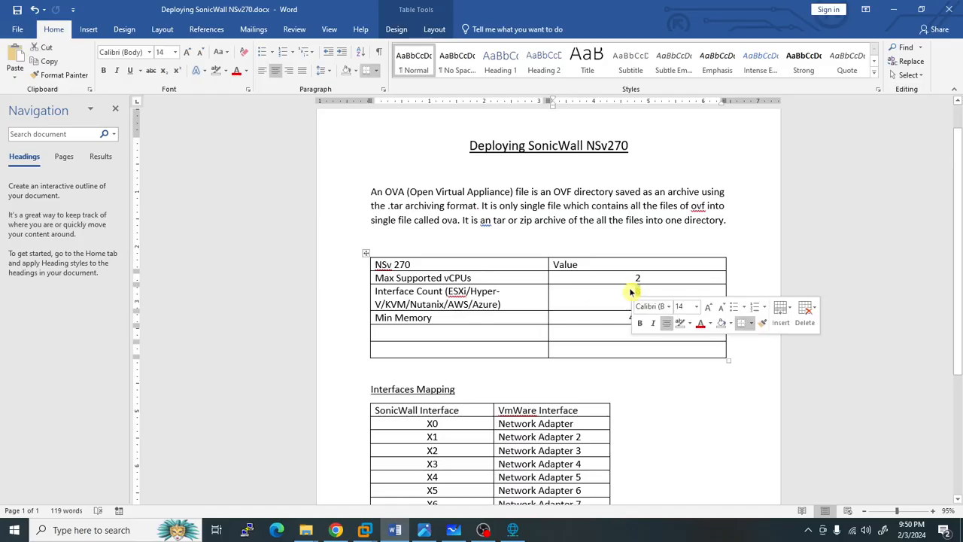
{"action": "scroll", "coordinate": [547, 317], "scroll_direction": "down", "scroll_amount": 1}
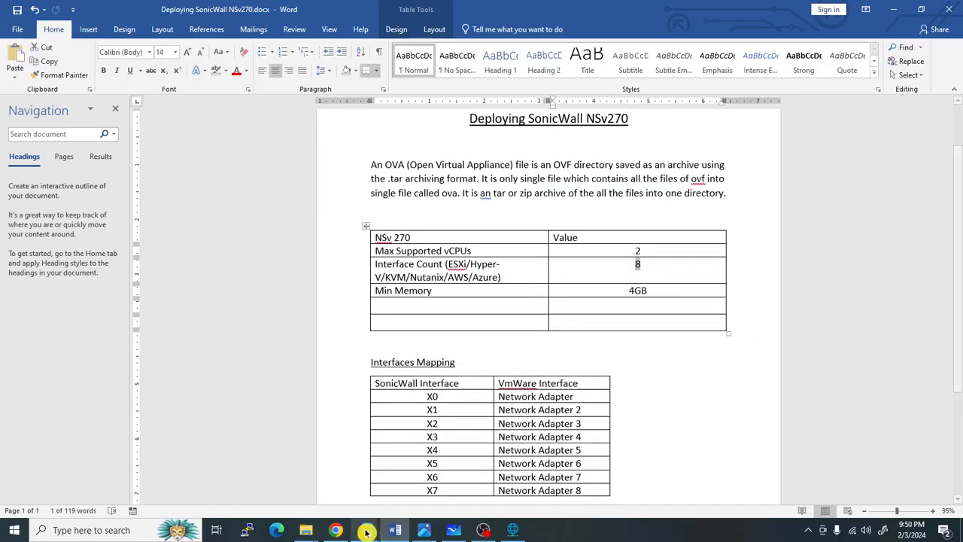
- Check the SonicWall-Firewall VM's details in VMware, then return to the Word document
{"action": "mouse_move", "coordinate": [365, 530]}
{"action": "left_click", "coordinate": [643, 447]}
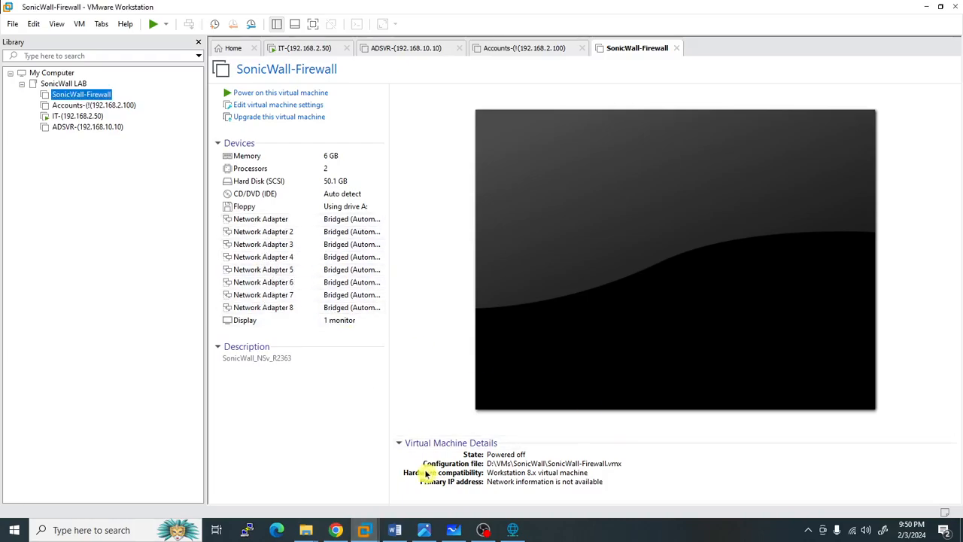
{"action": "left_click", "coordinate": [395, 529]}
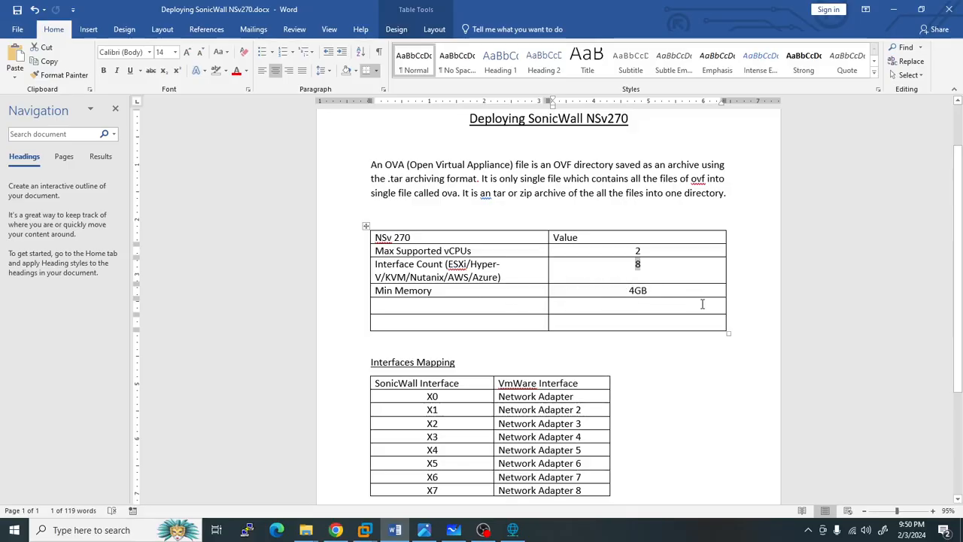
- Enter 'Max Memory' with value '6 GB' in the table's empty row, then show the SonicWall-Firewall VM
{"action": "left_click", "coordinate": [495, 303]}
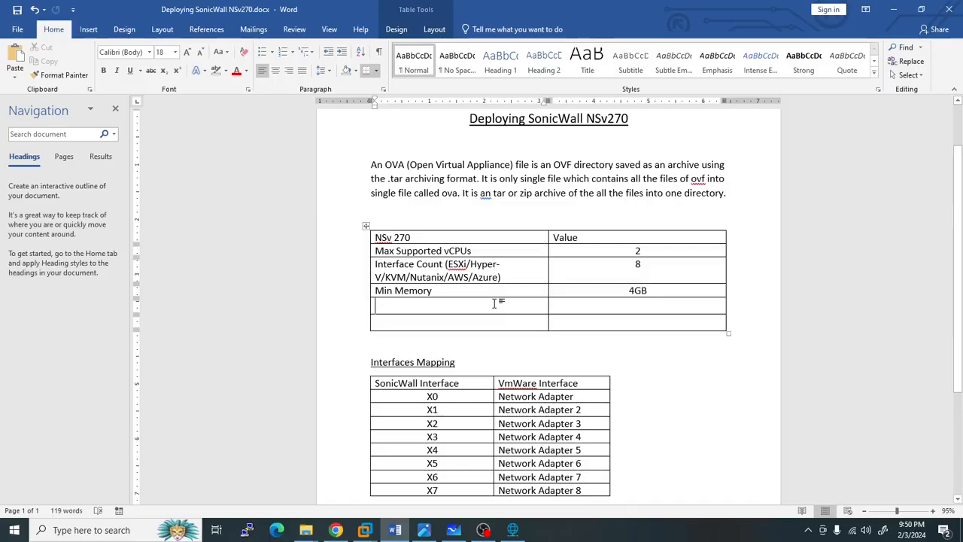
{"action": "type", "text": "Ma"}
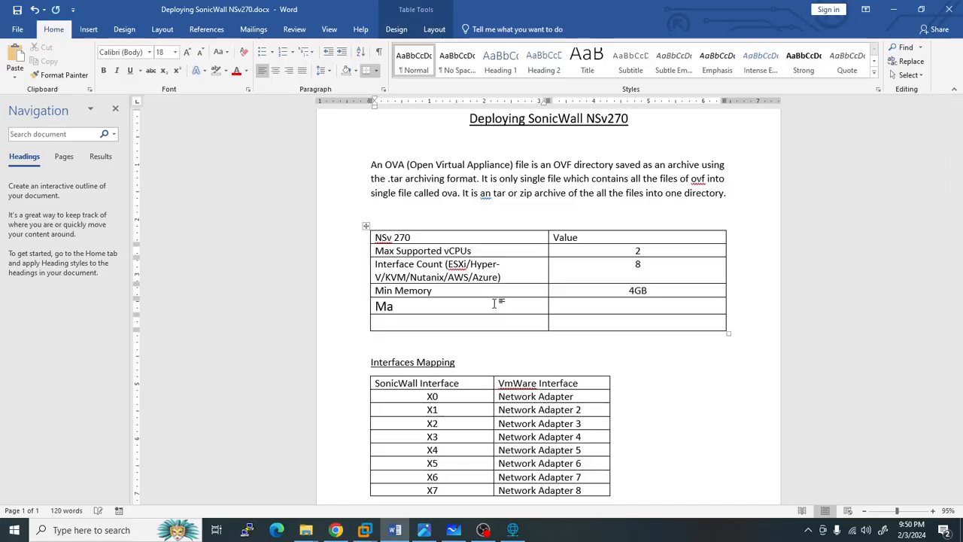
{"action": "type", "text": "x Memory"}
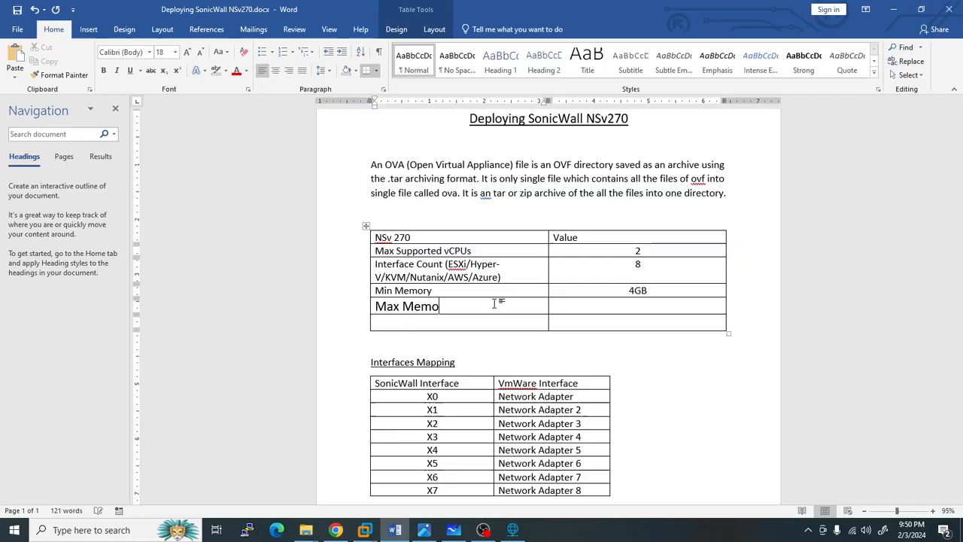
{"action": "left_click", "coordinate": [668, 304]}
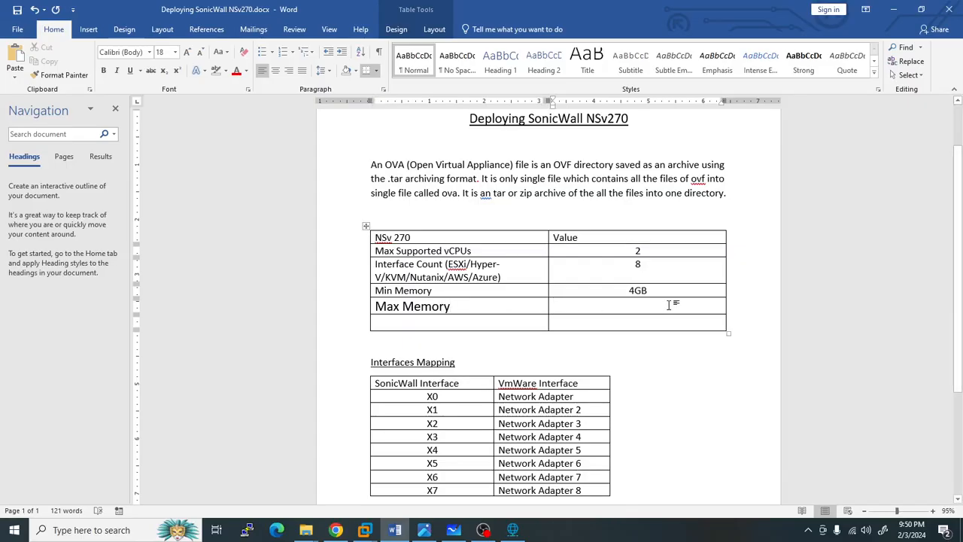
{"action": "type", "text": "6 GB"}
{"action": "left_click", "coordinate": [366, 530]}
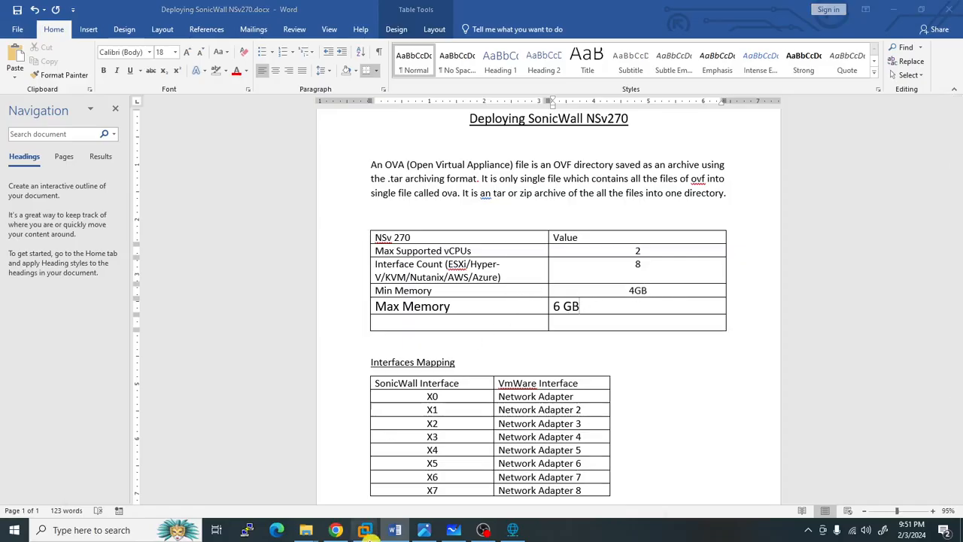
{"action": "left_click", "coordinate": [581, 452]}
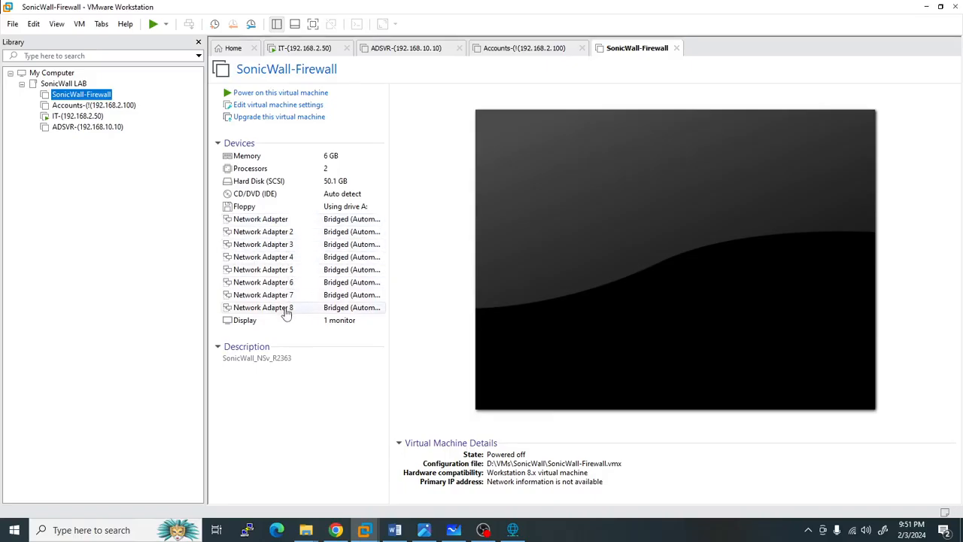
- Switch back to the Deploying SonicWall NSv270 Word document, whose table lists Max Memory 6 GB
{"action": "left_click", "coordinate": [394, 530]}
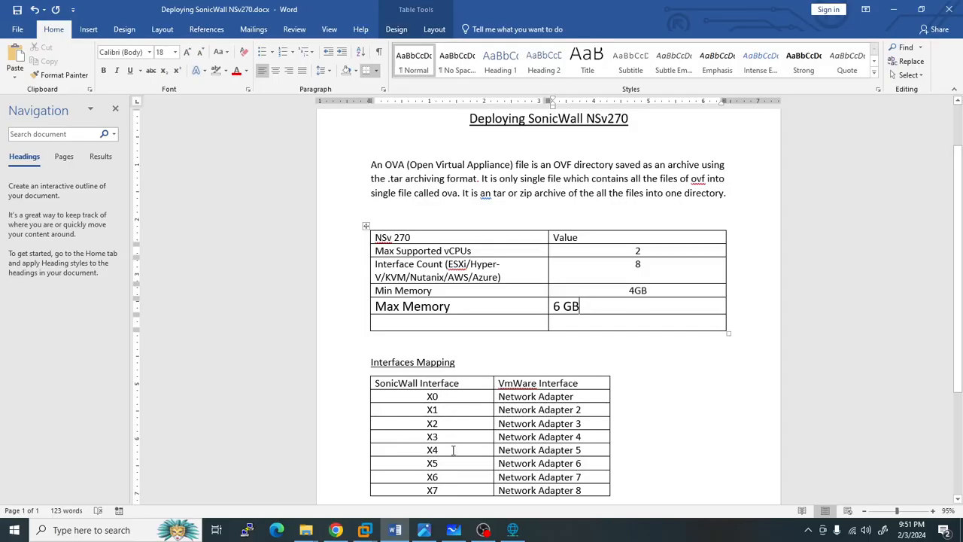
- Read the notes on default X0 IP 192.168.168.168 and default login, then show the TZ470 whiteboard
{"action": "scroll", "coordinate": [465, 448], "scroll_direction": "down", "scroll_amount": 1}
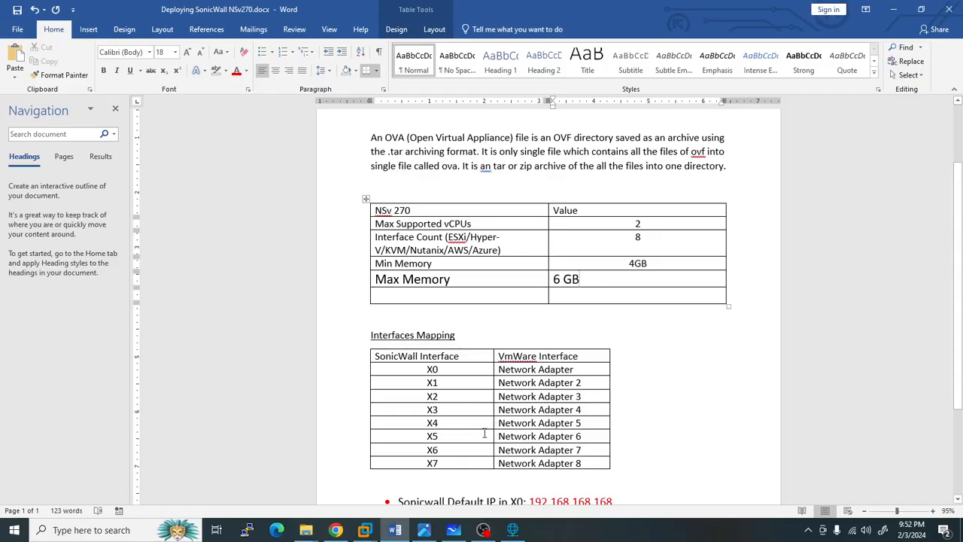
{"action": "scroll", "coordinate": [474, 406], "scroll_direction": "down", "scroll_amount": 2}
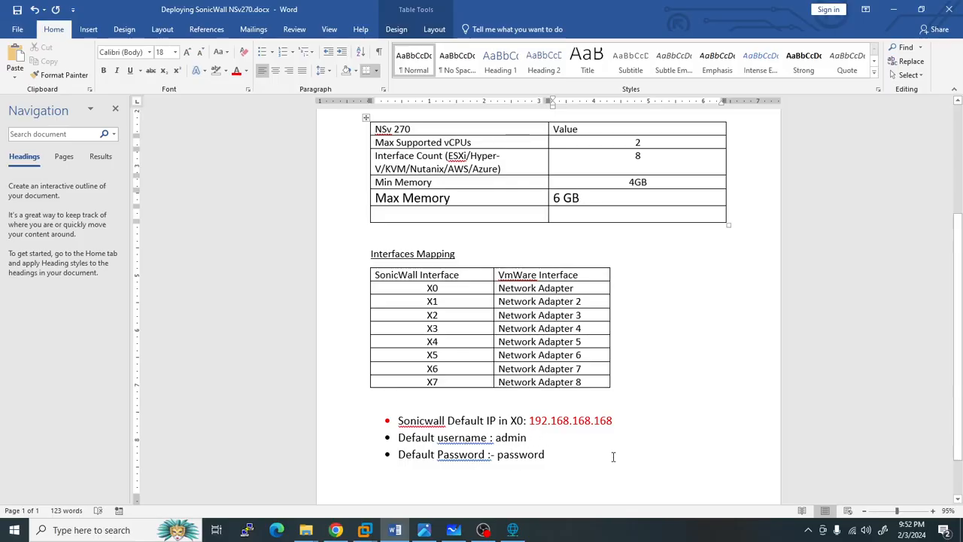
{"action": "left_click", "coordinate": [454, 530]}
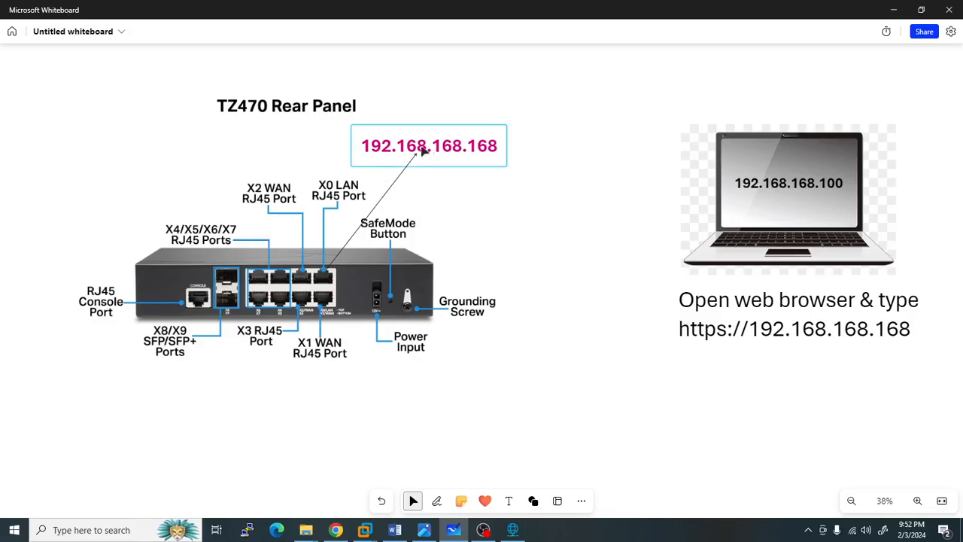
- Draw a red line from the X0 LAN port to the laptop at 192.168.168.100, then return to the VM
{"action": "left_click", "coordinate": [438, 503]}
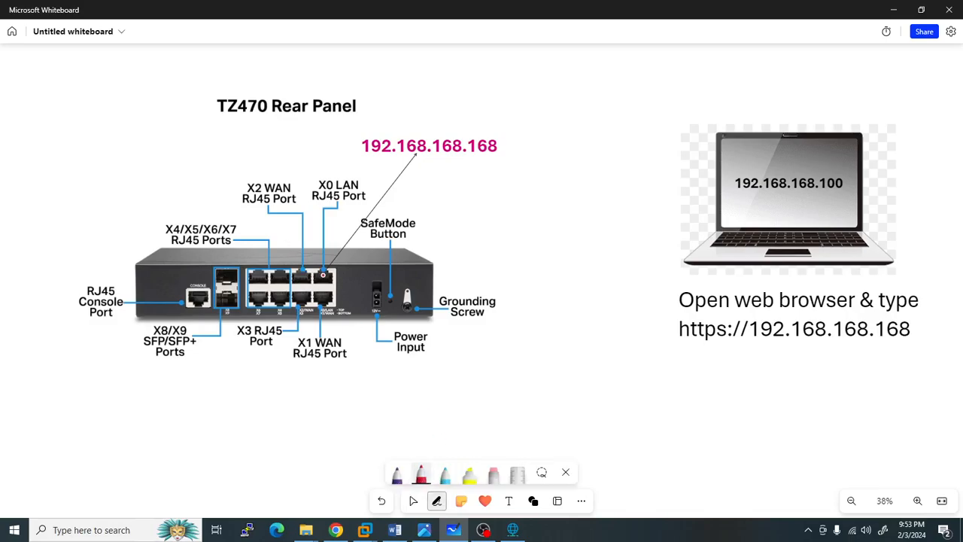
{"action": "mouse_move", "coordinate": [325, 276]}
{"action": "left_mouse_down"}
{"action": "mouse_move", "coordinate": [657, 194]}
{"action": "mouse_move", "coordinate": [713, 202]}
{"action": "mouse_move", "coordinate": [712, 231]}
{"action": "left_mouse_up"}
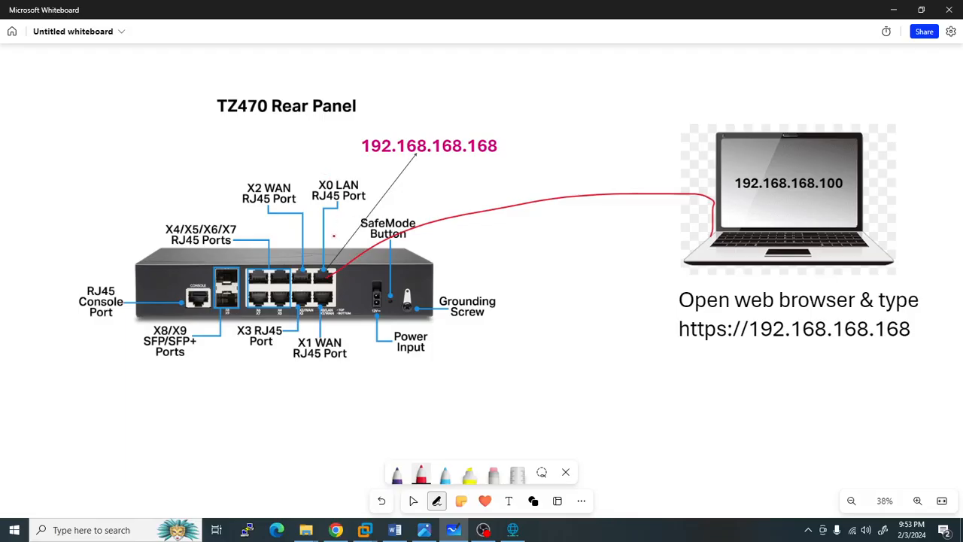
{"action": "mouse_move", "coordinate": [364, 530]}
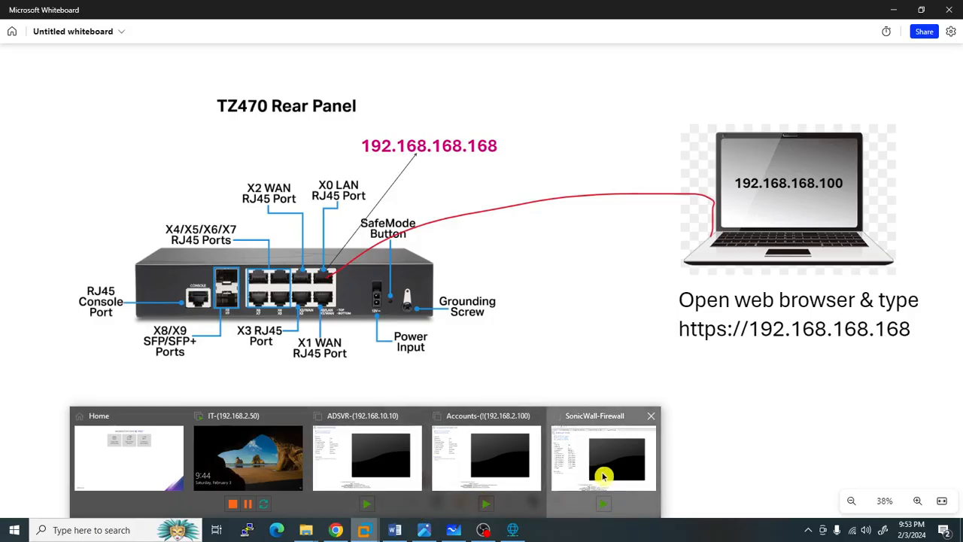
{"action": "left_click", "coordinate": [605, 498]}
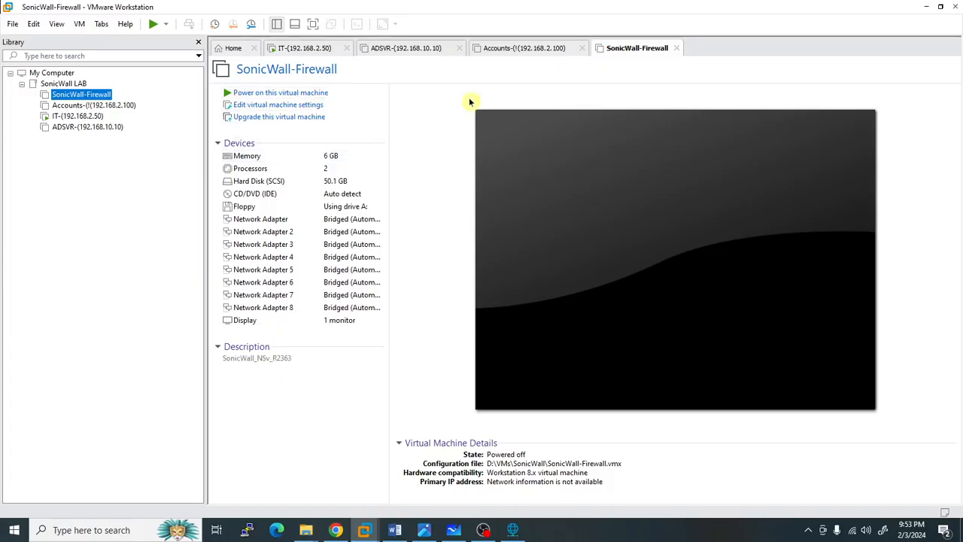
- Lower the SonicWall-Firewall VM's memory to 4 GB and review its processor and network adapter settings
{"action": "left_click", "coordinate": [260, 106]}
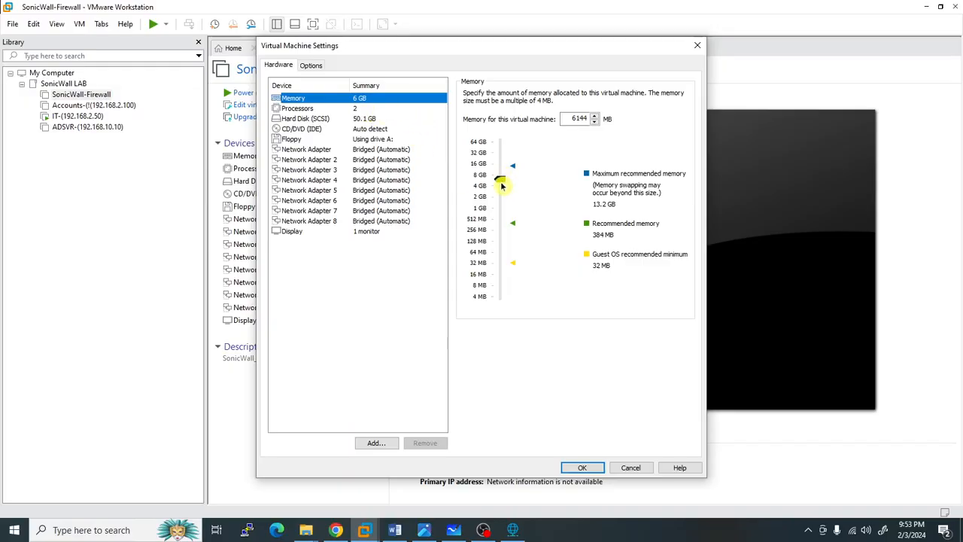
{"action": "left_click", "coordinate": [501, 183]}
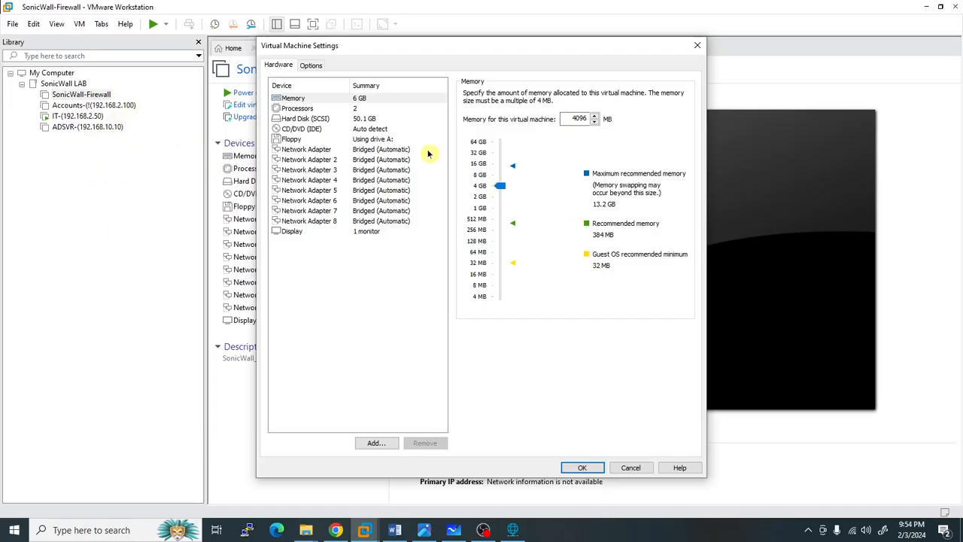
{"action": "left_click", "coordinate": [315, 110]}
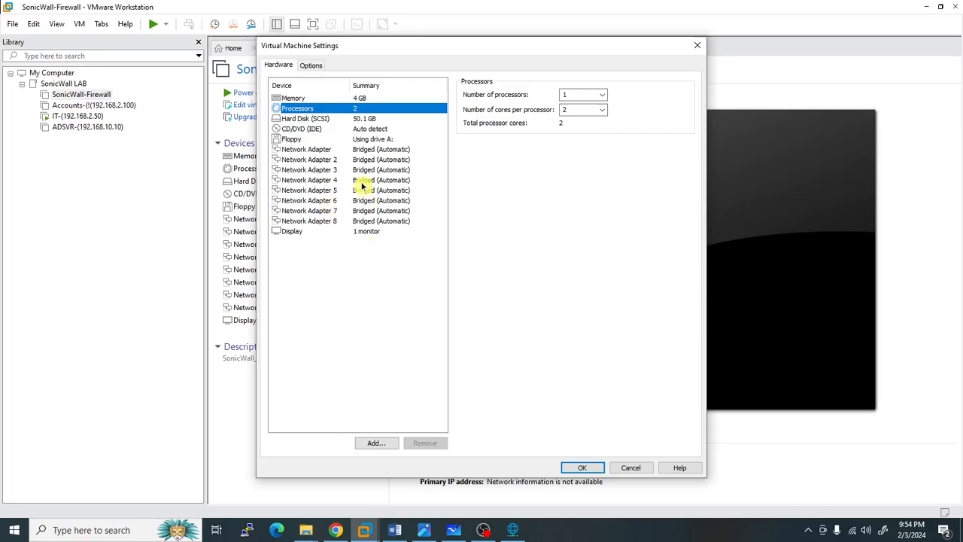
{"action": "left_click", "coordinate": [328, 150]}
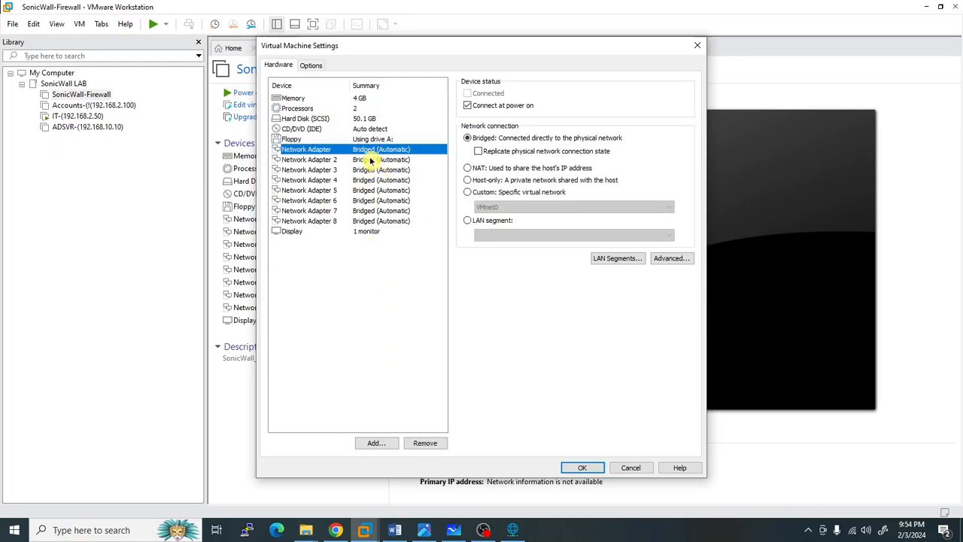
{"action": "left_click", "coordinate": [426, 532]}
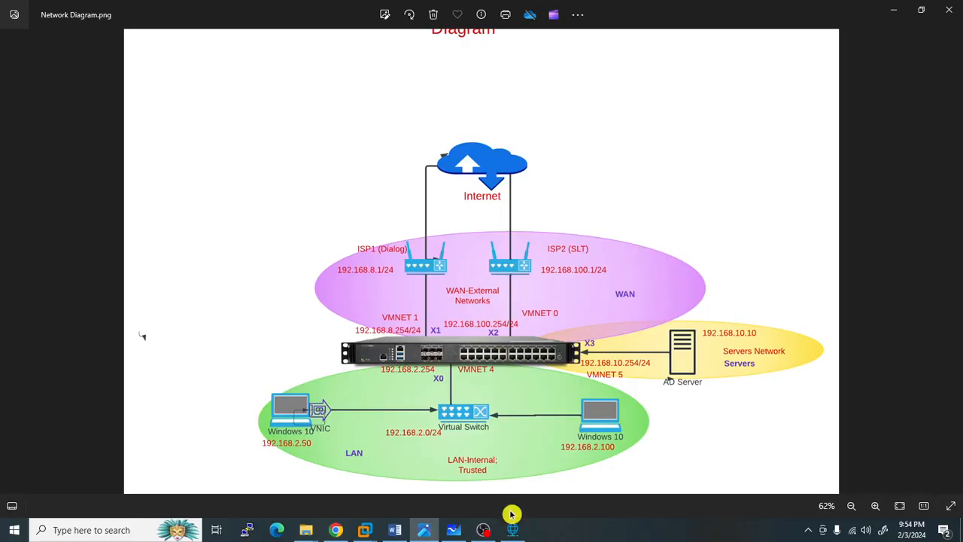
- Confirm in Virtual Network Editor that VMnet4 is host-only 192.168.2.0, then return to VM Settings
{"action": "mouse_move", "coordinate": [512, 529]}
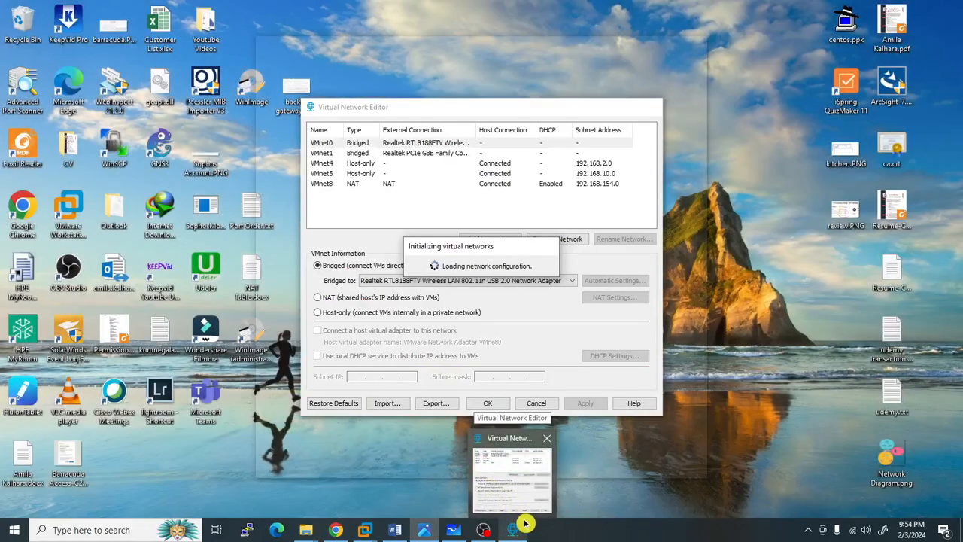
{"action": "left_click", "coordinate": [514, 525]}
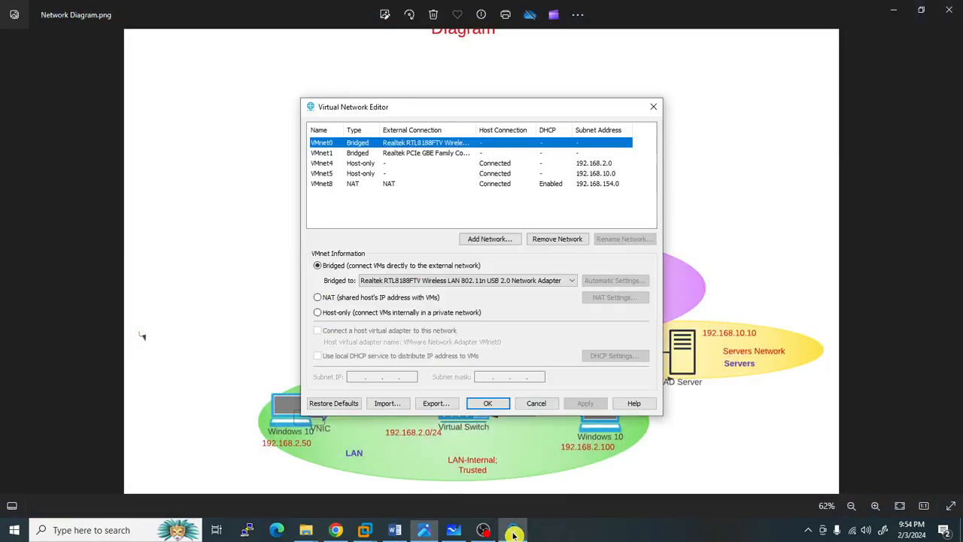
{"action": "left_click", "coordinate": [333, 166]}
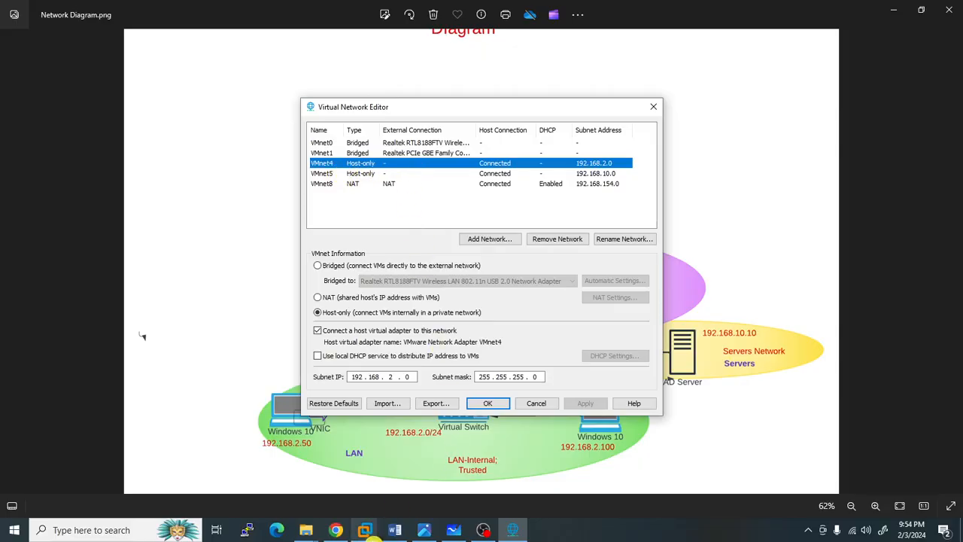
{"action": "mouse_move", "coordinate": [365, 530]}
{"action": "left_click", "coordinate": [164, 444]}
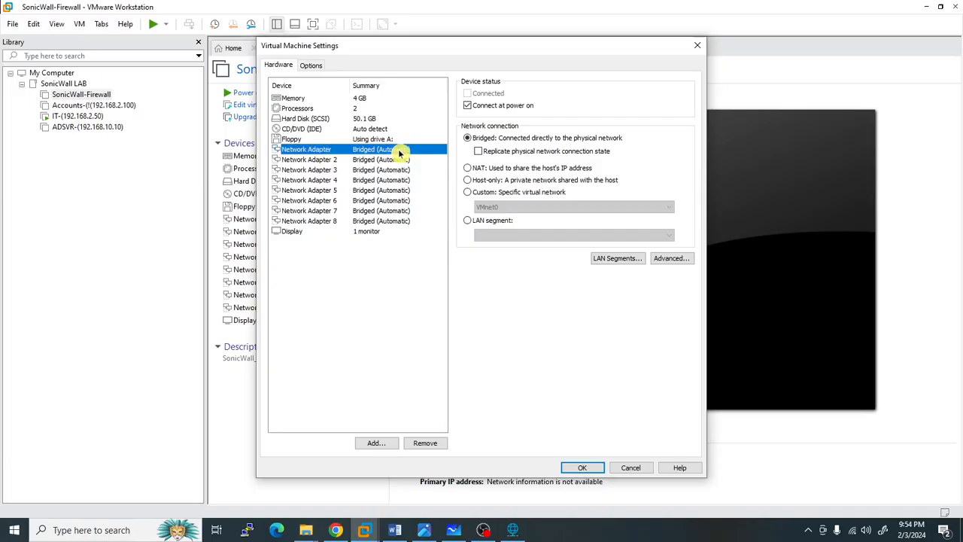
- Connect the first adapter to VMnet4 (Host-only) and set Network Adapter 2 to a custom virtual network
{"action": "left_click", "coordinate": [468, 193]}
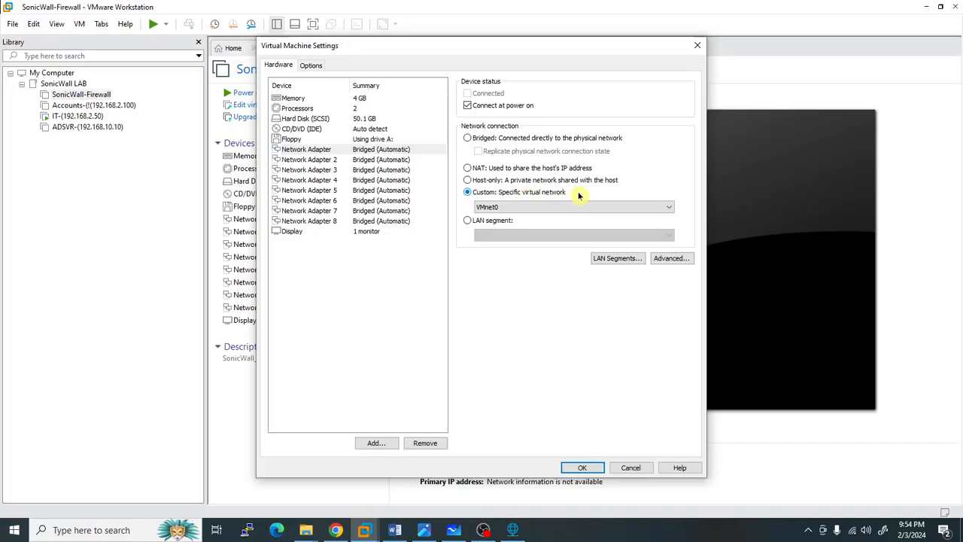
{"action": "left_click", "coordinate": [612, 206]}
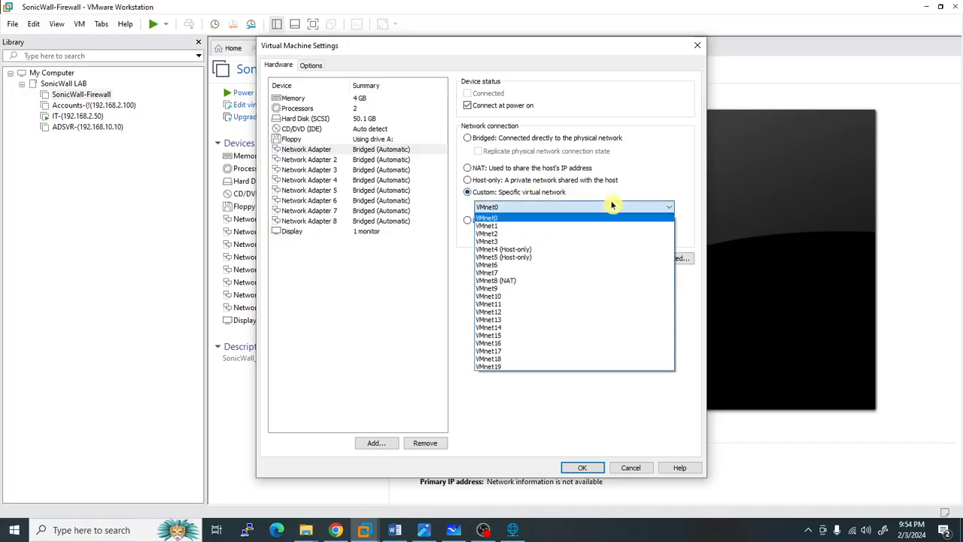
{"action": "left_click", "coordinate": [530, 249]}
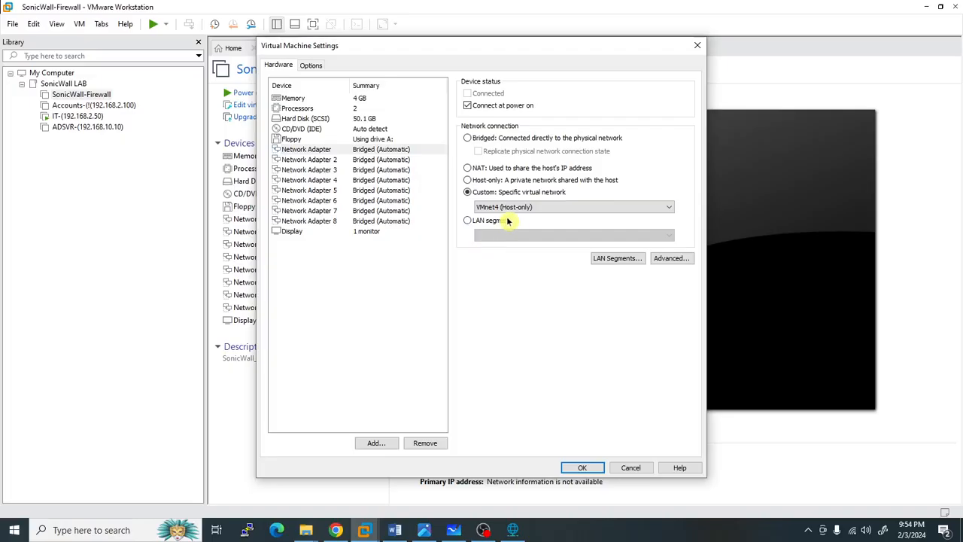
{"action": "left_click", "coordinate": [329, 160]}
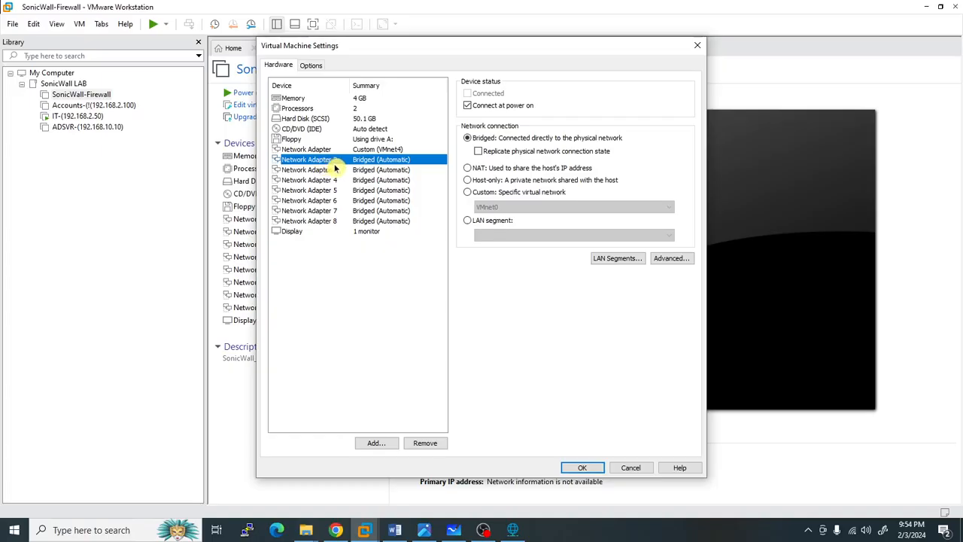
{"action": "left_click", "coordinate": [468, 192]}
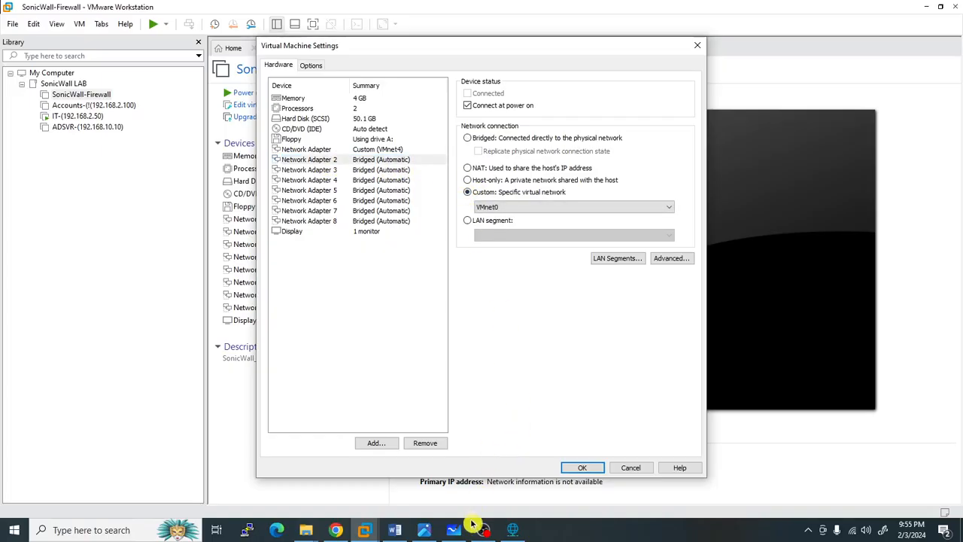
{"action": "left_click", "coordinate": [435, 530]}
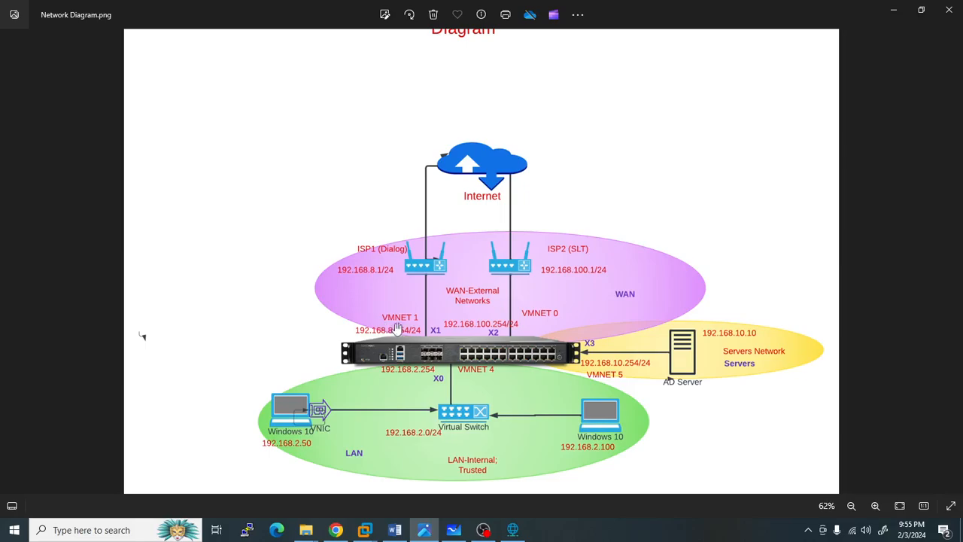
{"action": "left_click", "coordinate": [512, 529]}
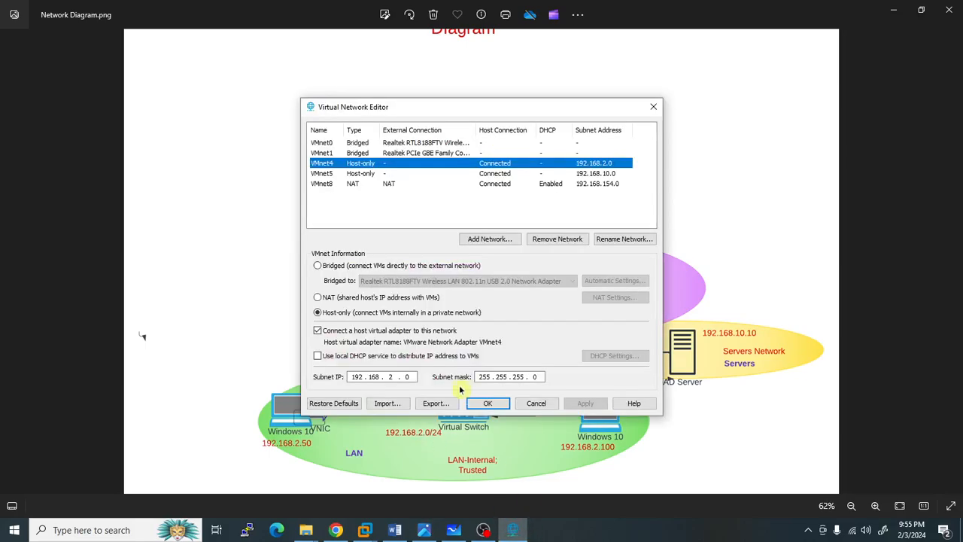
- Verify VMnet1 is bridged to the Realtek PCIe GBE Family Controller, then cancel the network editor
{"action": "left_click", "coordinate": [353, 153]}
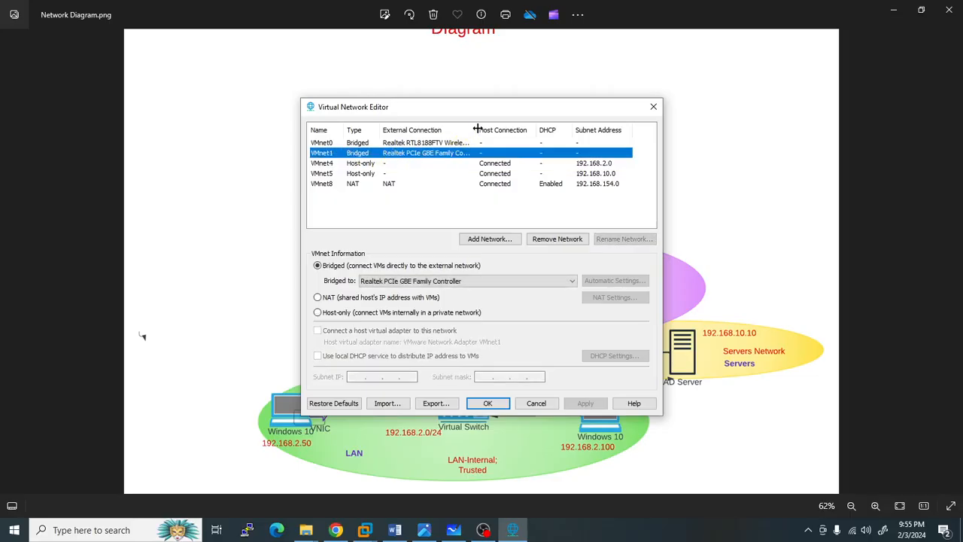
{"action": "left_click_drag", "start_coordinate": [477, 130], "coordinate": [586, 129]}
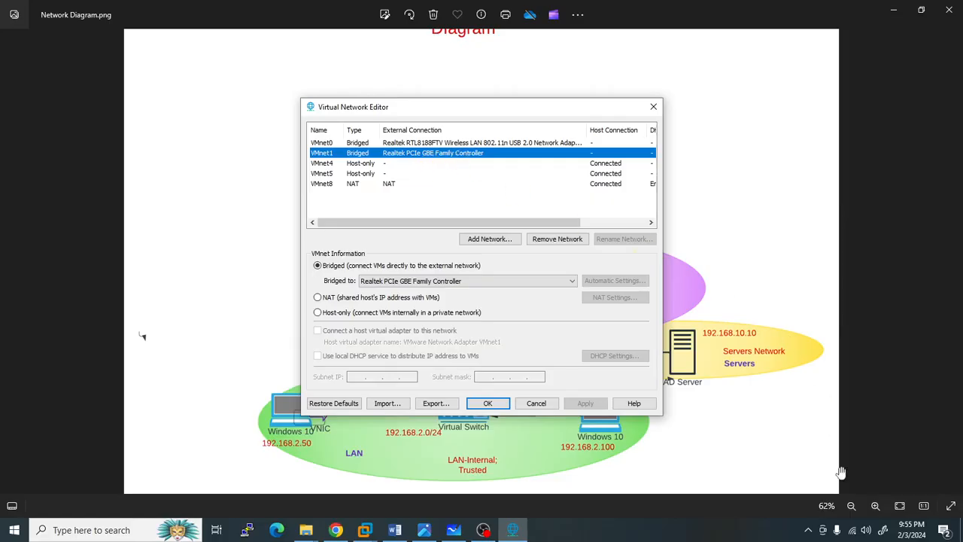
{"action": "left_click", "coordinate": [853, 530]}
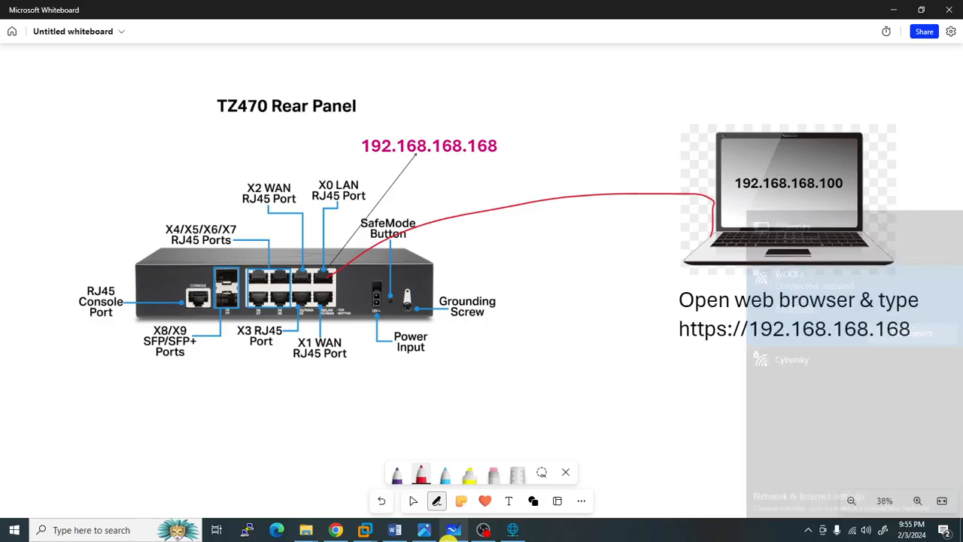
{"action": "left_click", "coordinate": [454, 529]}
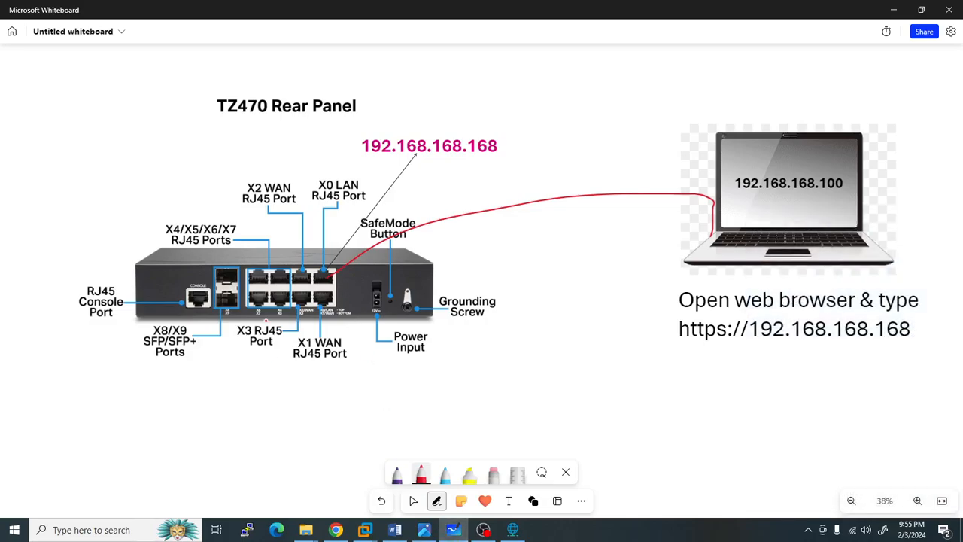
{"action": "left_click", "coordinate": [423, 530]}
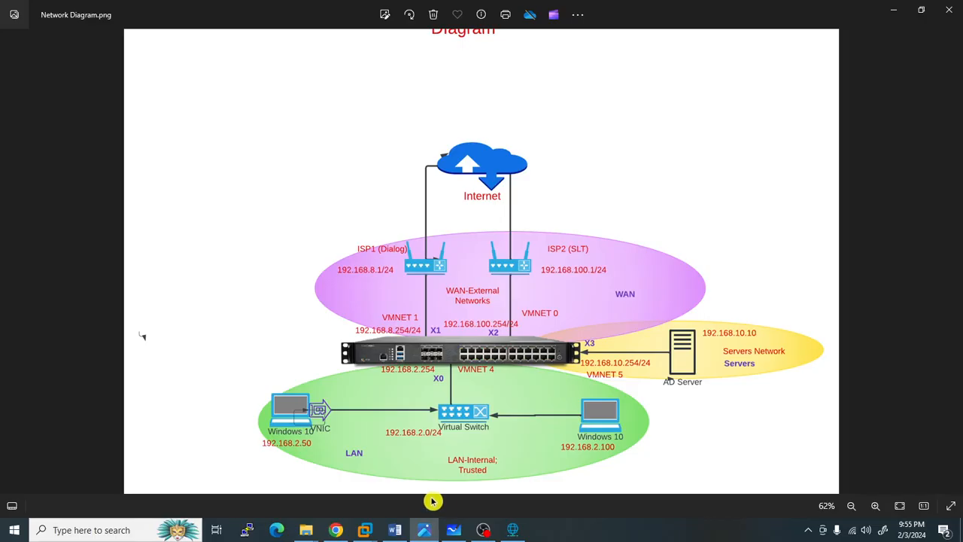
{"action": "left_click", "coordinate": [510, 533]}
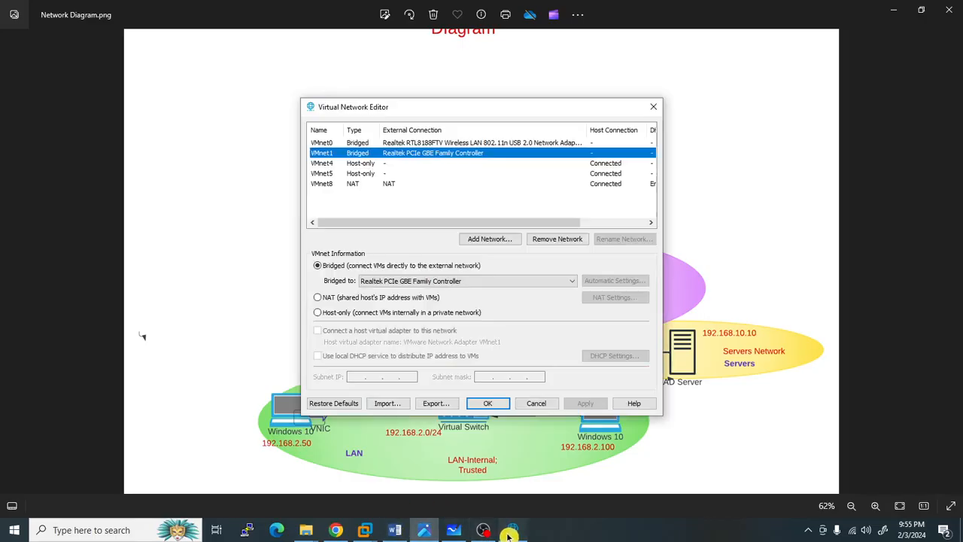
{"action": "left_click", "coordinate": [532, 405]}
- Open Network Adapter 2's virtual network list, checking the network diagram for reference
{"action": "mouse_move", "coordinate": [364, 530]}
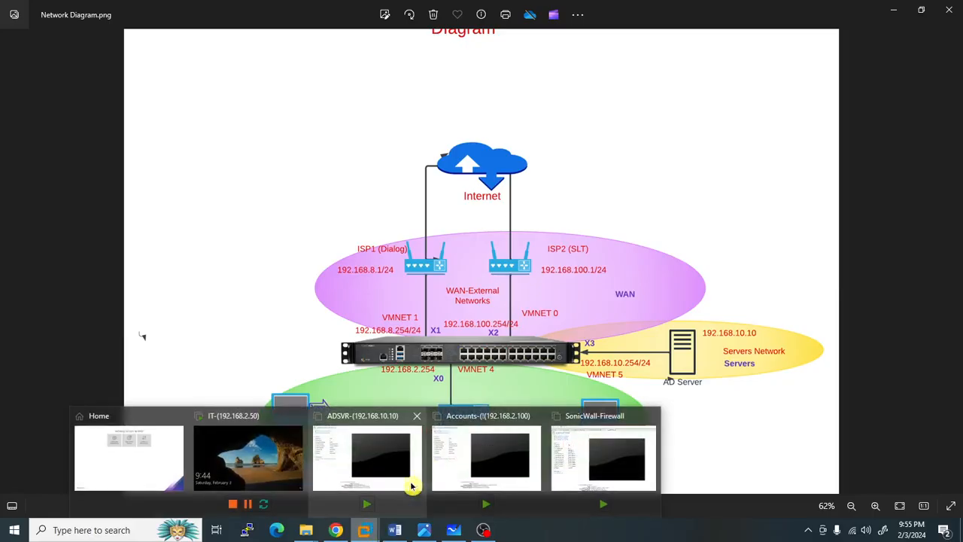
{"action": "left_click", "coordinate": [571, 455]}
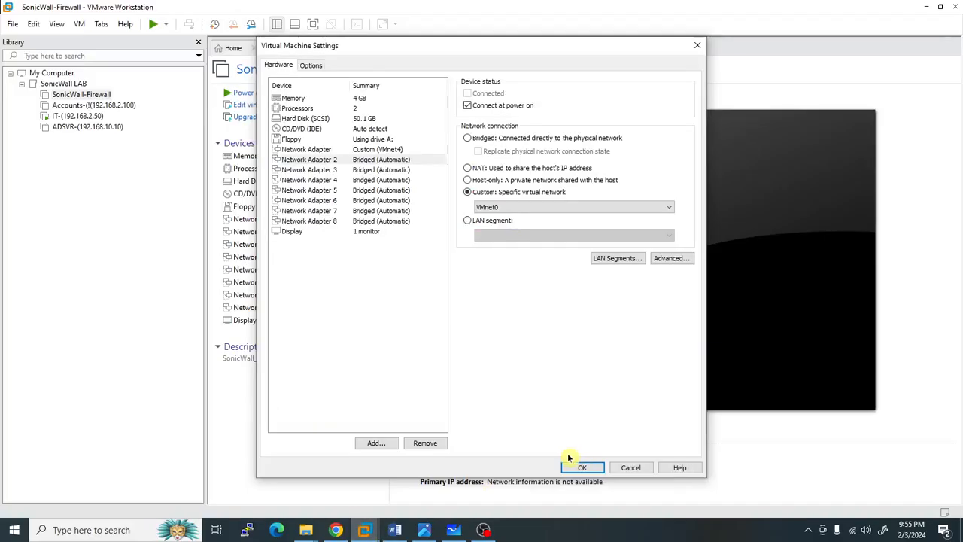
{"action": "left_click", "coordinate": [494, 210]}
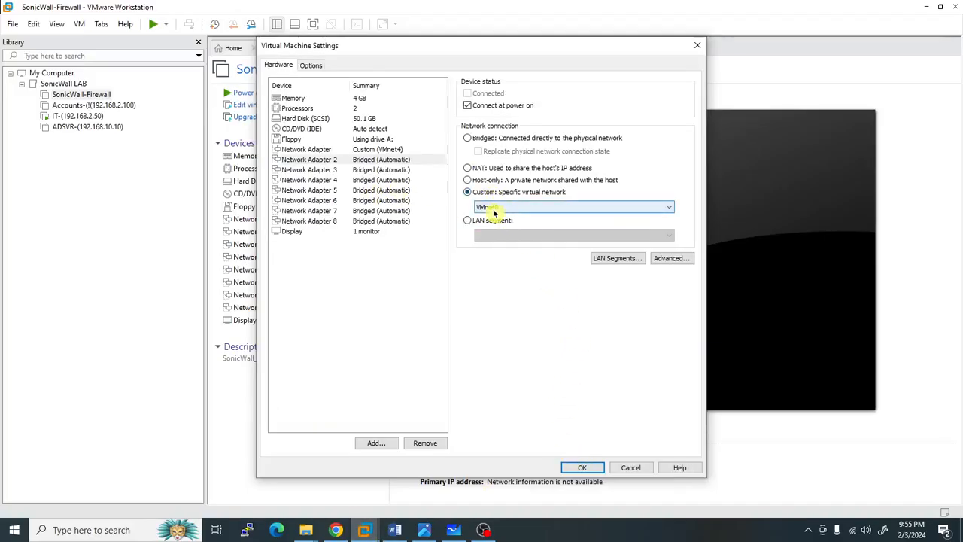
{"action": "left_click", "coordinate": [454, 530]}
{"action": "left_click", "coordinate": [425, 529]}
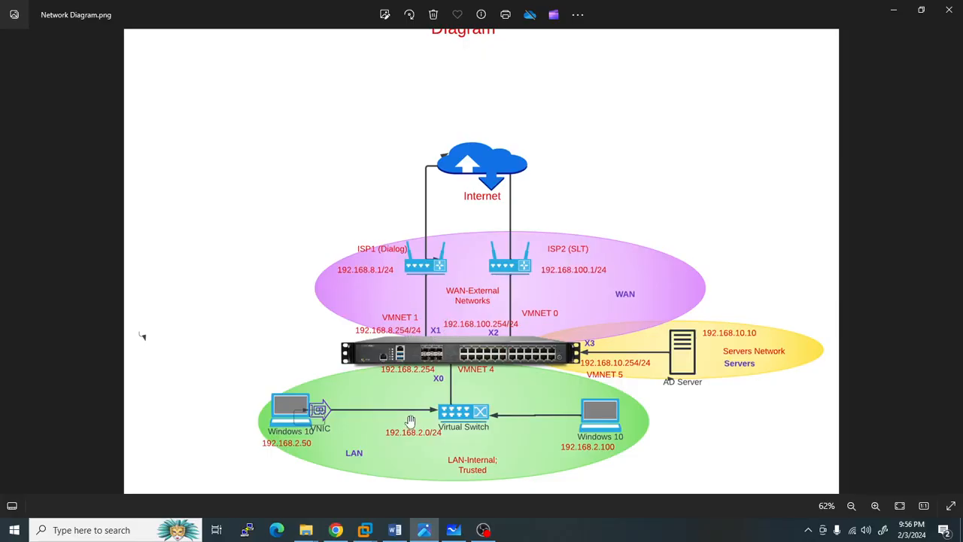
- Connect Network Adapter 2 to VMnet1, review the other adapters, and save the VM settings
{"action": "mouse_move", "coordinate": [365, 530]}
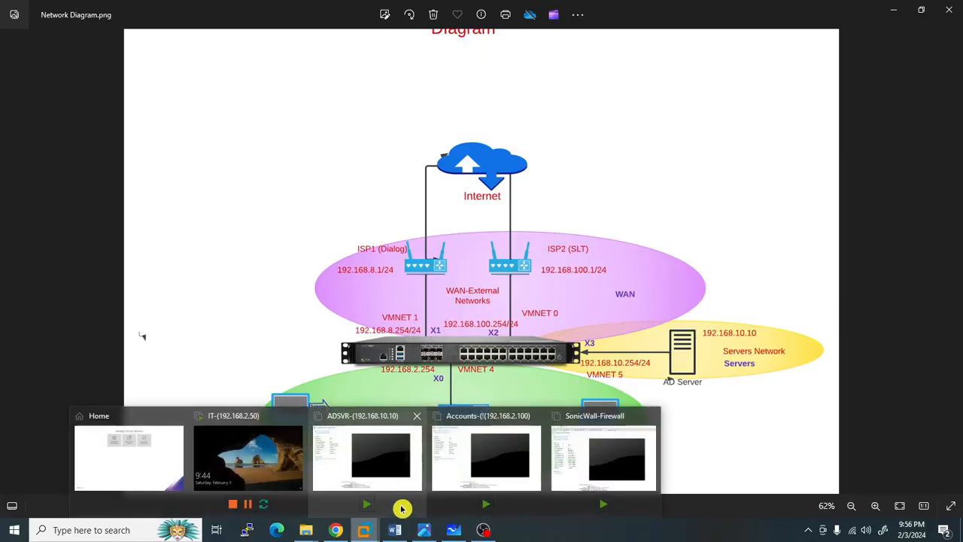
{"action": "left_click", "coordinate": [580, 456]}
{"action": "left_click", "coordinate": [508, 207]}
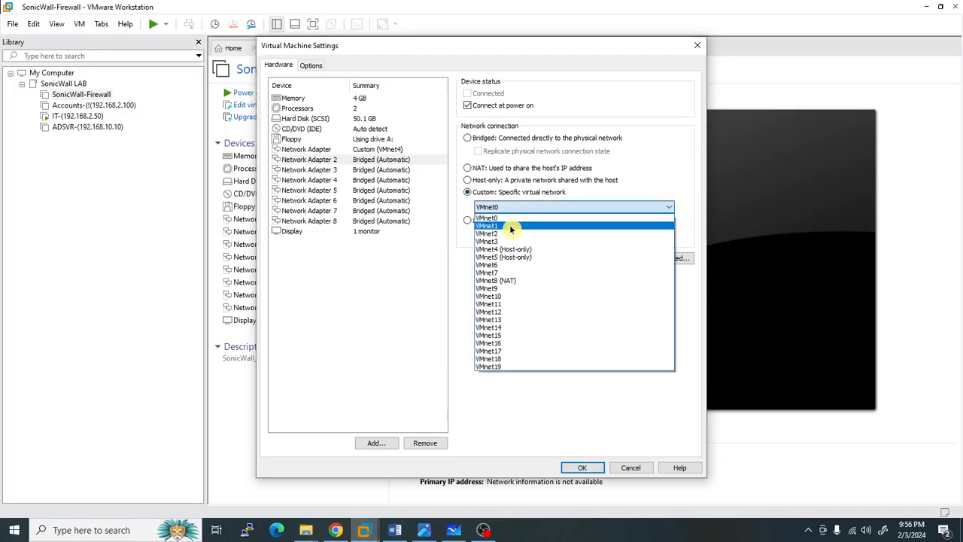
{"action": "left_click", "coordinate": [509, 225]}
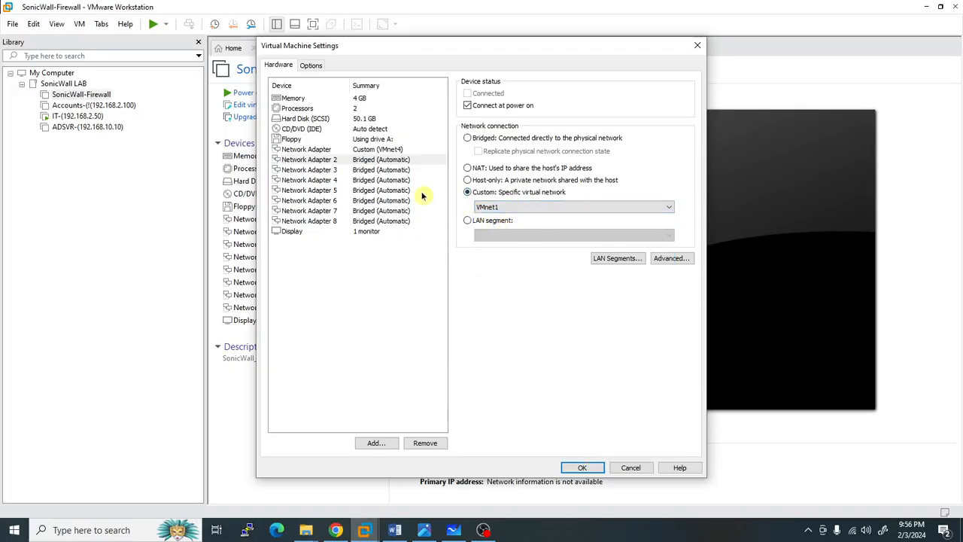
{"action": "left_click", "coordinate": [334, 162]}
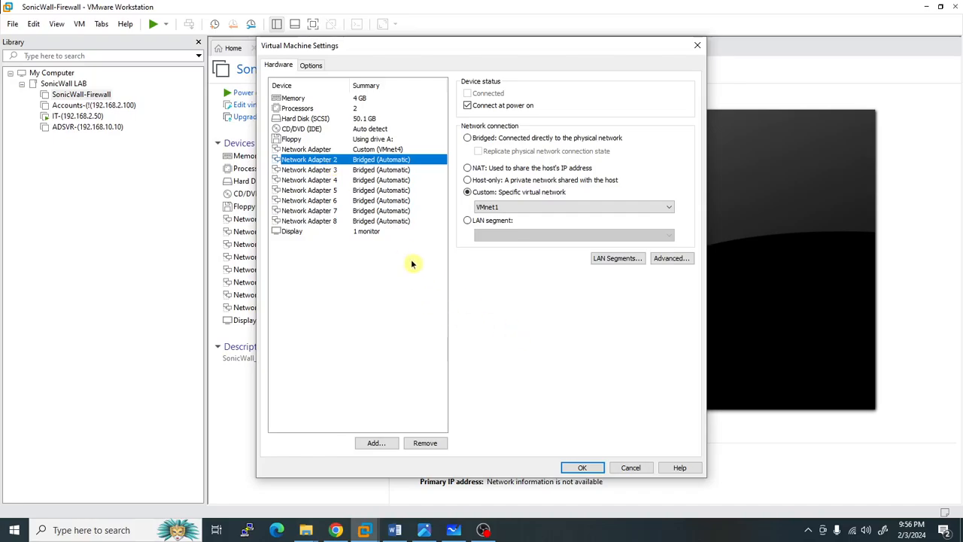
{"action": "left_click", "coordinate": [385, 211]}
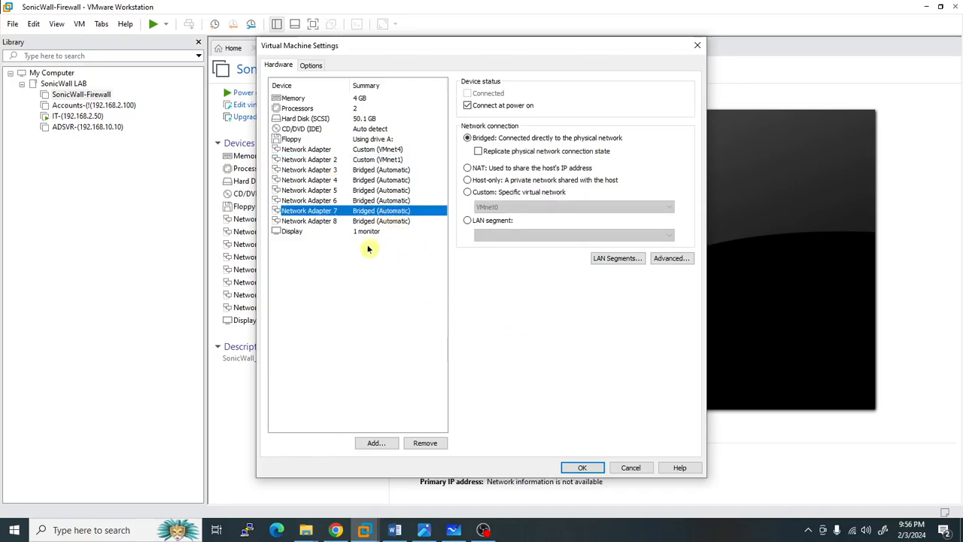
{"action": "left_click", "coordinate": [331, 171]}
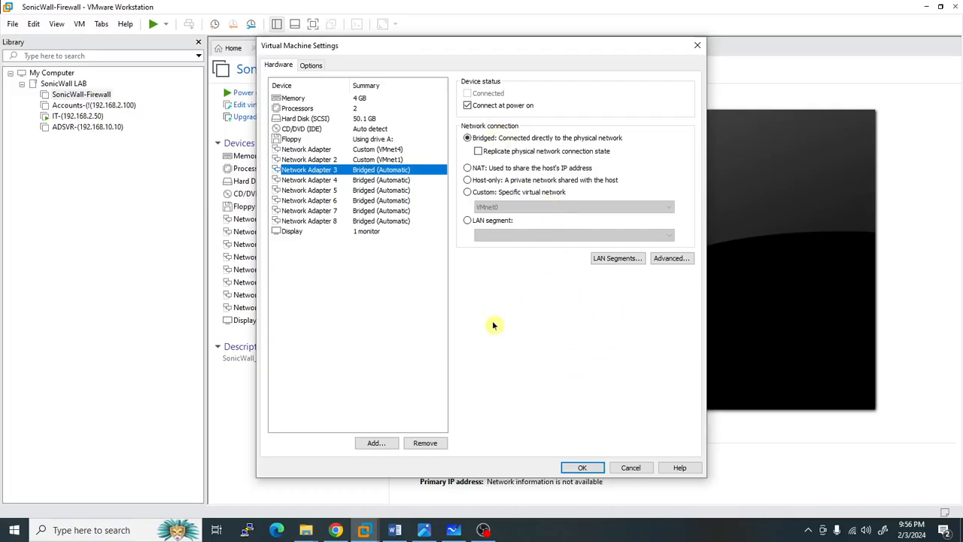
{"action": "left_click", "coordinate": [579, 472]}
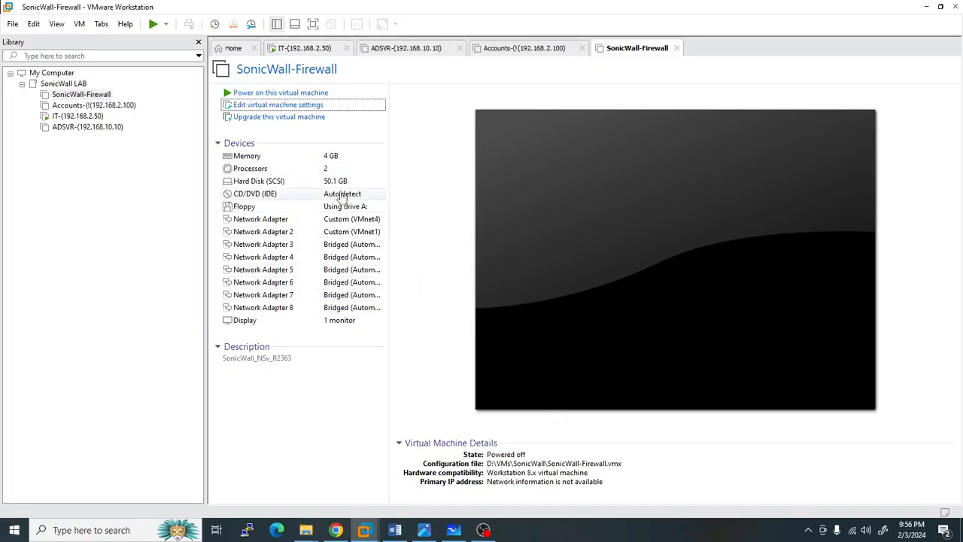
- Power on the SonicWall-Firewall VM, briefly going full screen before returning to the windowed view
{"action": "left_click", "coordinate": [259, 93]}
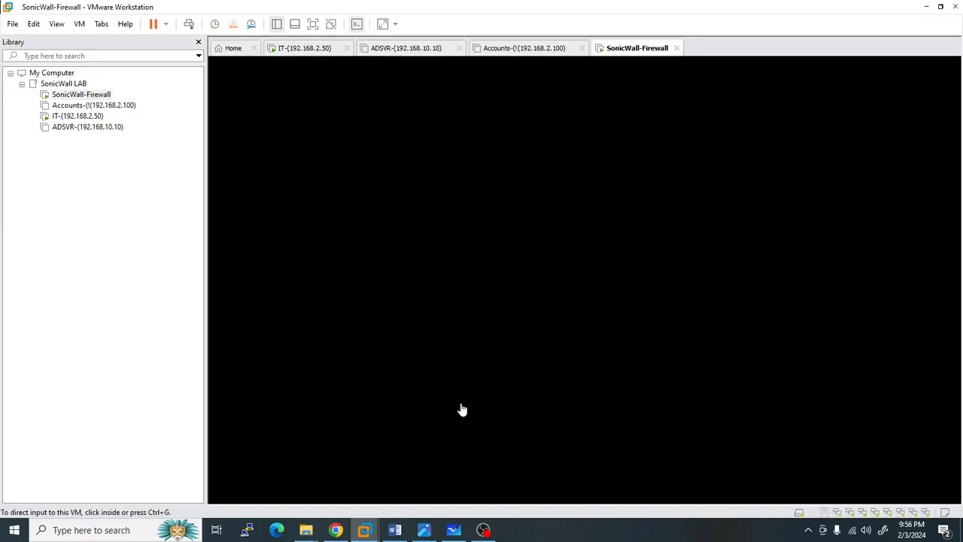
{"action": "left_click", "coordinate": [313, 25]}
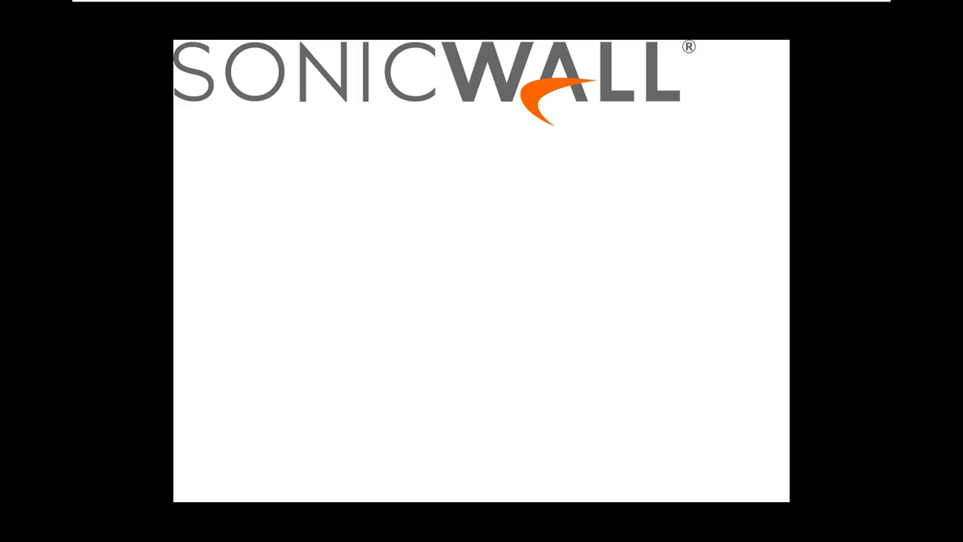
{"action": "mouse_move", "coordinate": [378, 6]}
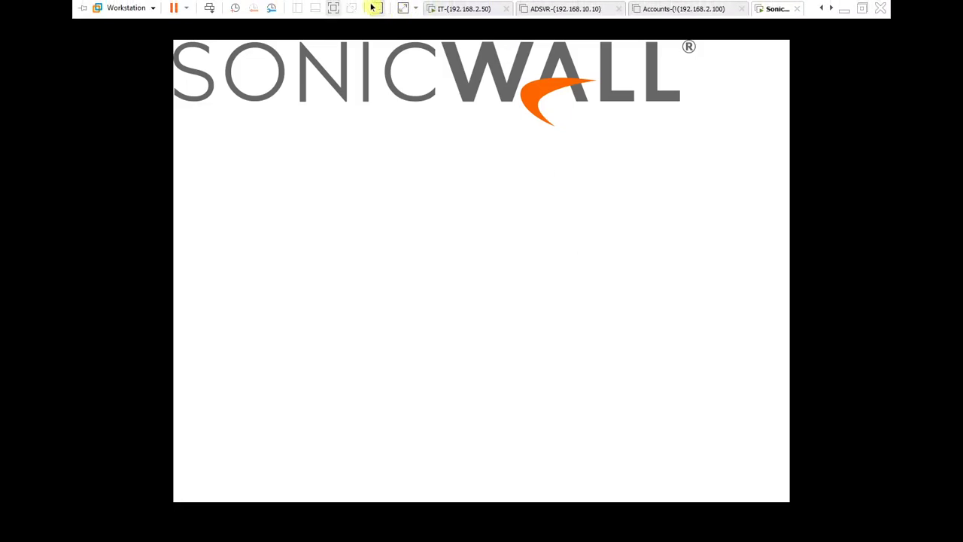
{"action": "left_click", "coordinate": [334, 9]}
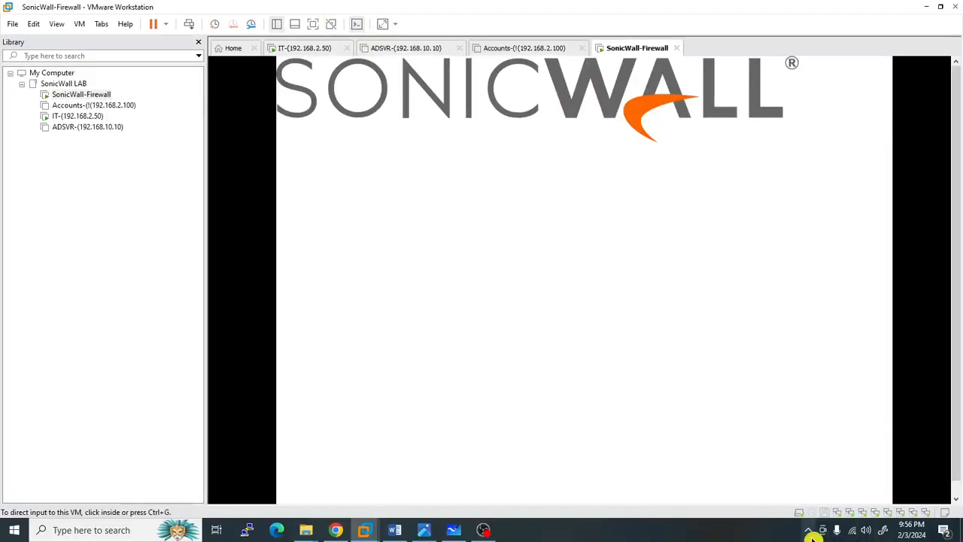
{"action": "left_click", "coordinate": [809, 530]}
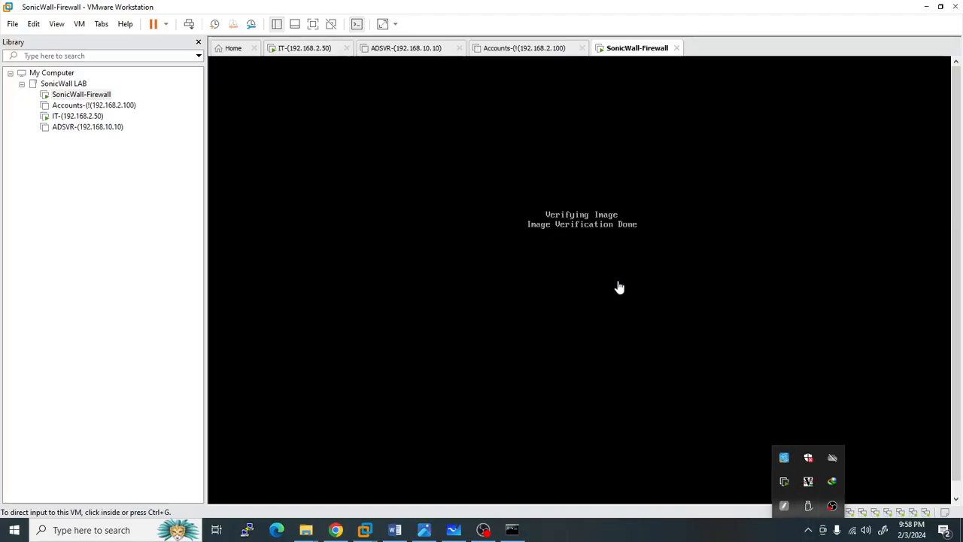
- Wait for SonicOSX 7.0.1-5145-2363 to boot and report X0 IP 192.168.168.168, toggling console input
{"action": "left_click", "coordinate": [575, 260]}
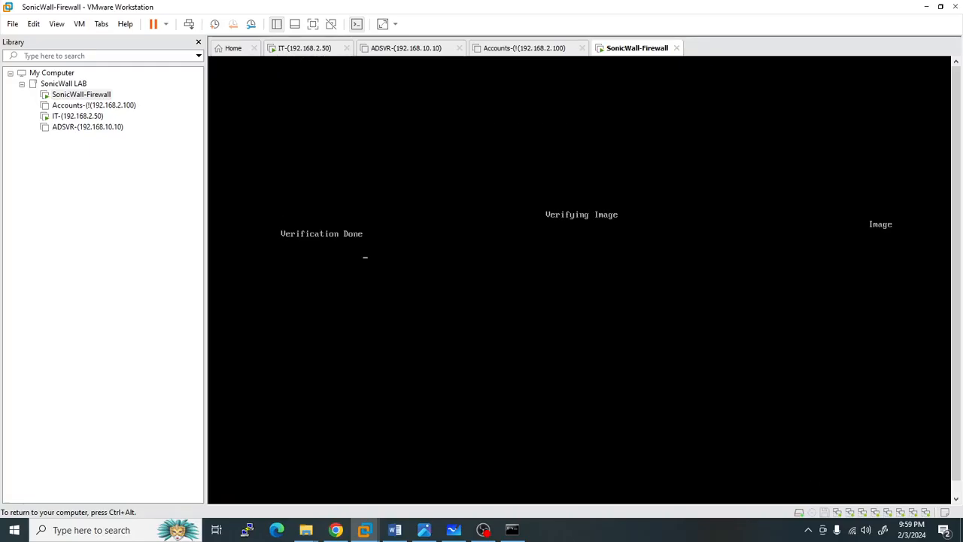
{"action": "key", "text": "ctrl+alt"}
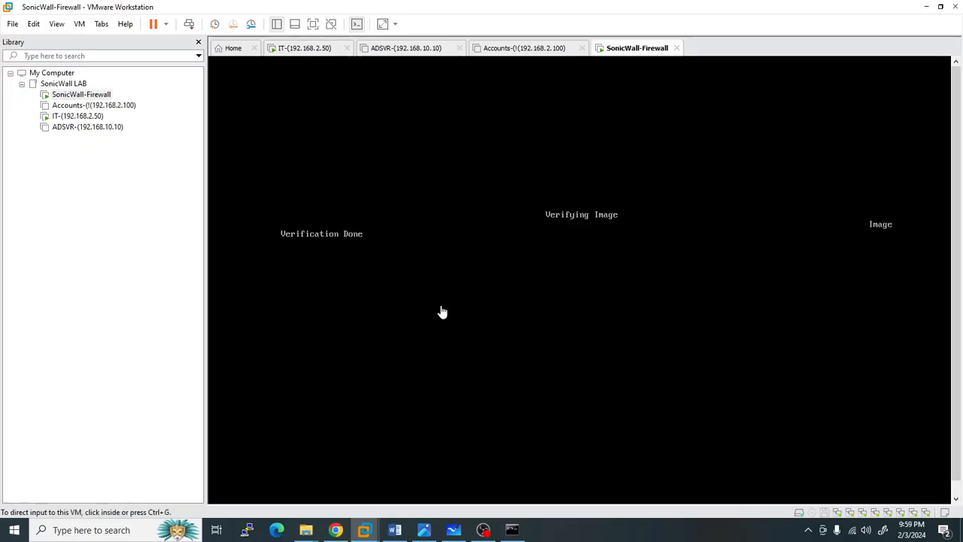
{"action": "left_click", "coordinate": [648, 315]}
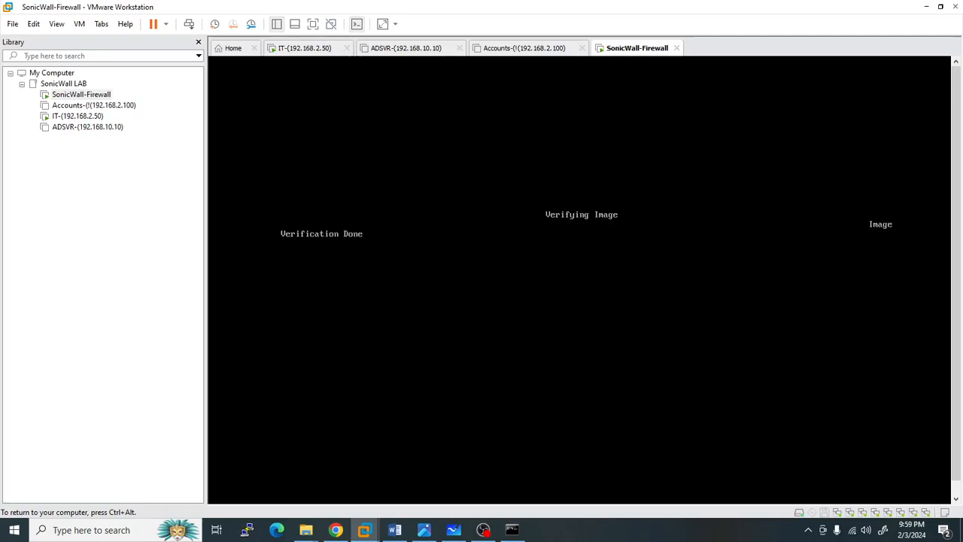
{"action": "key", "text": "ctrl+alt"}
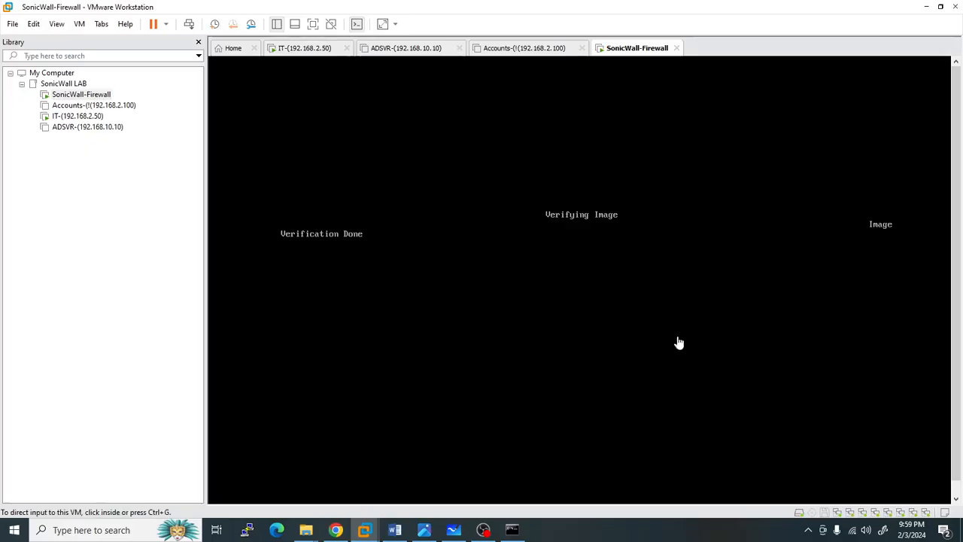
{"action": "left_click", "coordinate": [809, 530]}
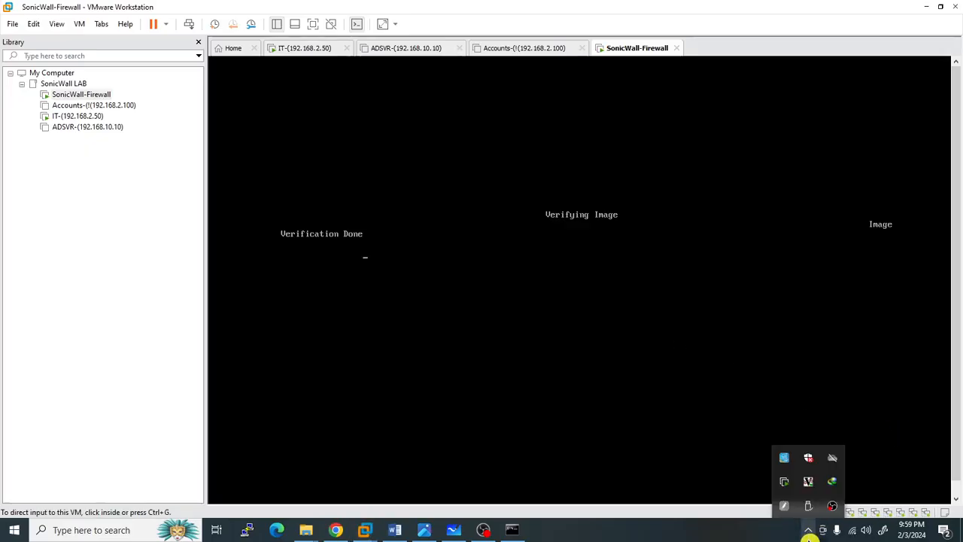
{"action": "left_click", "coordinate": [718, 346]}
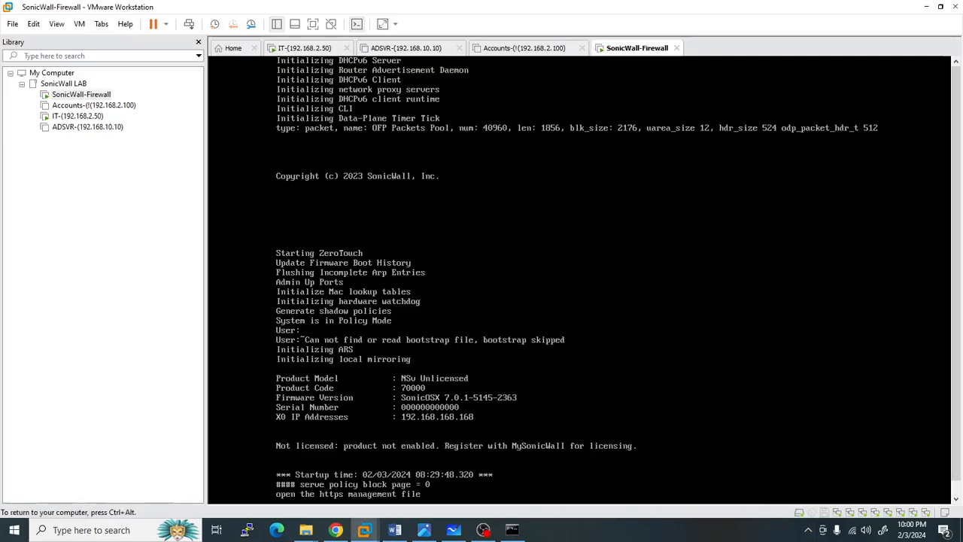
- Release input from the SonicWall-Firewall console and switch to the IT-(192.168.2.50) VM's tab
{"action": "key", "text": "ctrl+alt"}
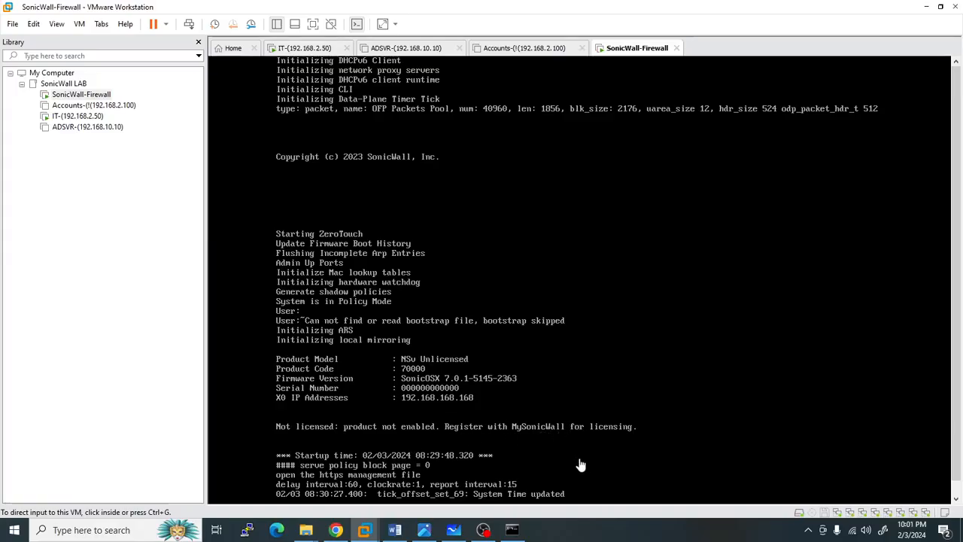
{"action": "left_click", "coordinate": [624, 495]}
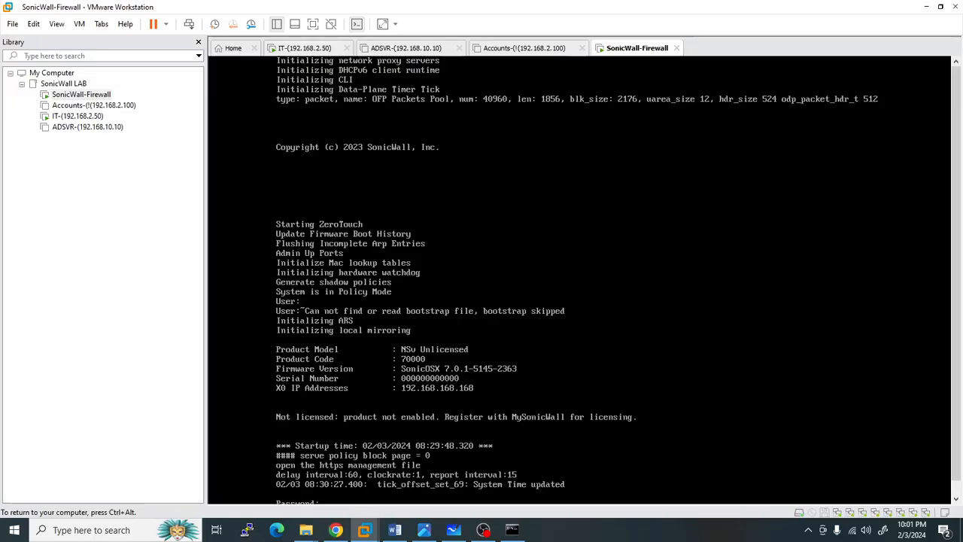
{"action": "key", "text": "ctrl+alt"}
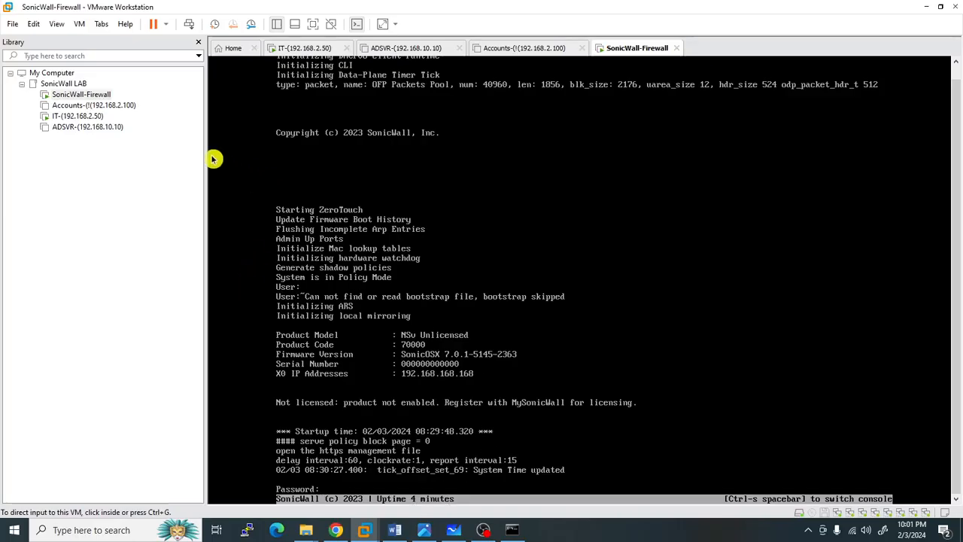
{"action": "left_click", "coordinate": [88, 118]}
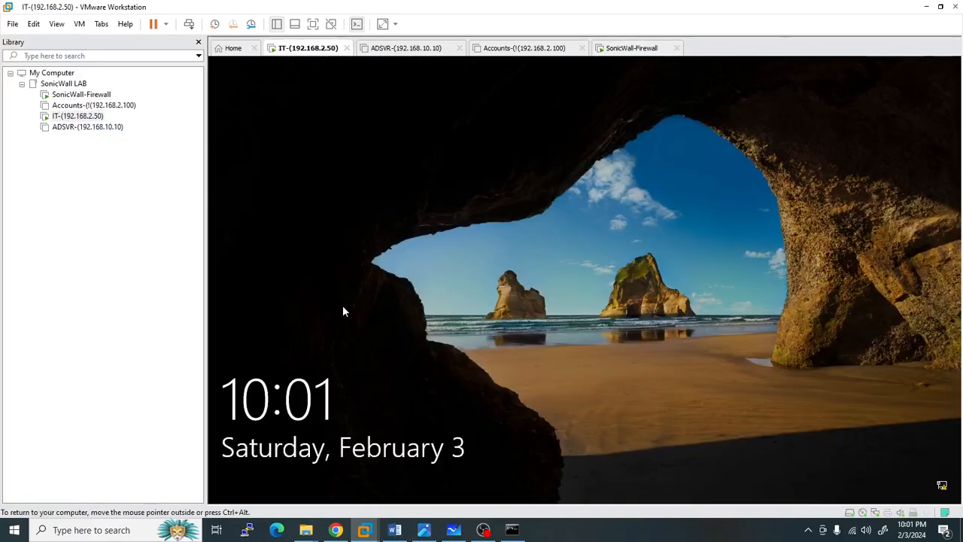
- Dismiss the IT VM's lock screen and sign in with the account password to reach the Windows 10 desktop
{"action": "left_click", "coordinate": [344, 311]}
{"action": "left_click", "coordinate": [454, 529]}
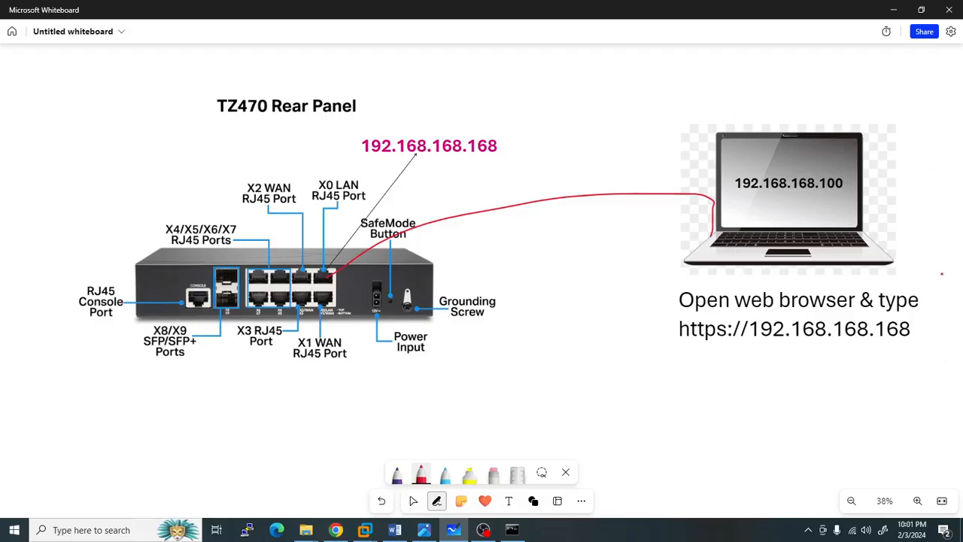
{"action": "mouse_move", "coordinate": [367, 526]}
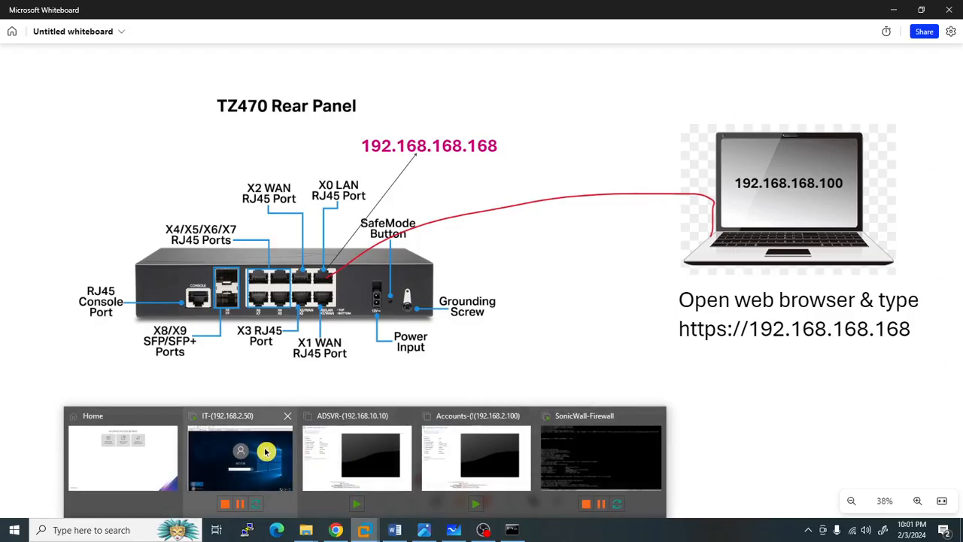
{"action": "left_click", "coordinate": [265, 452]}
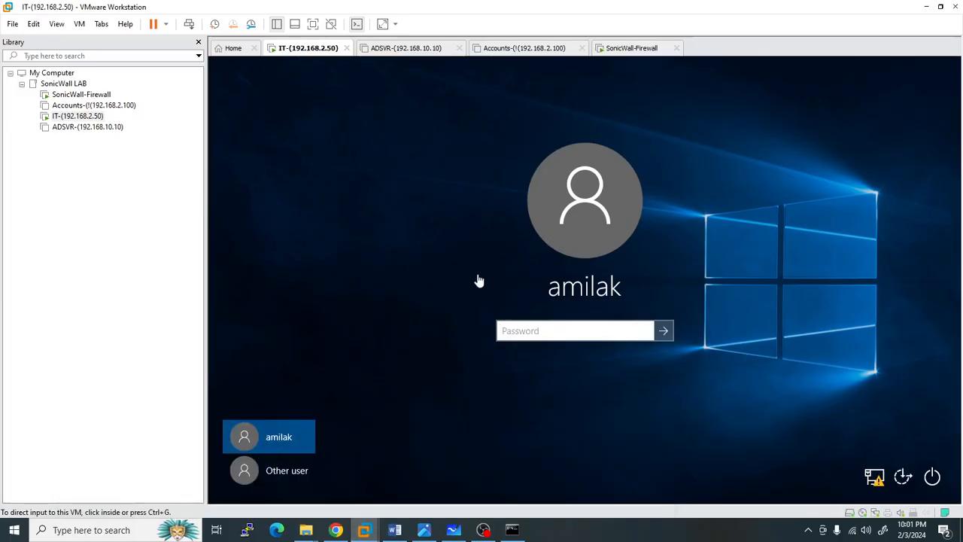
{"action": "left_click", "coordinate": [587, 319]}
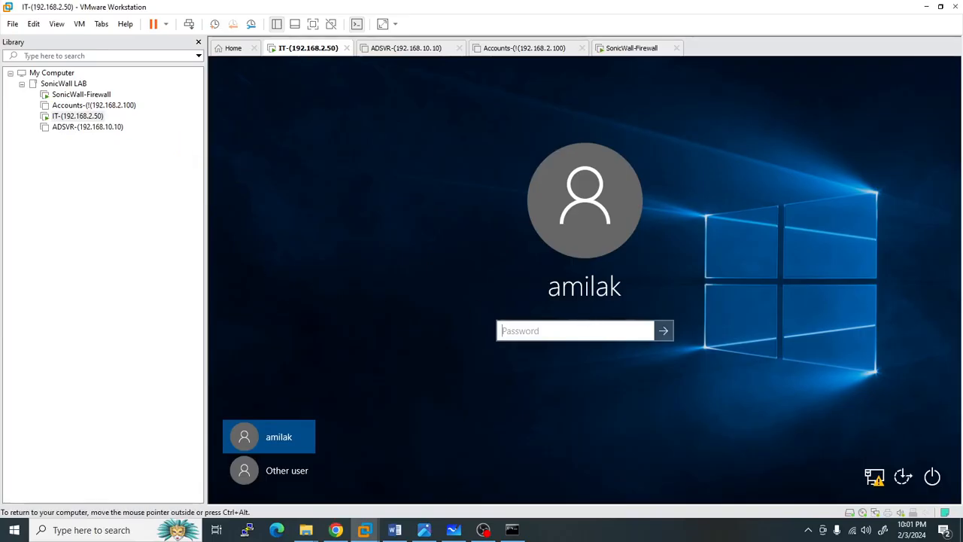
{"action": "type", "text": "a*******"}
{"action": "key", "text": "Return"}
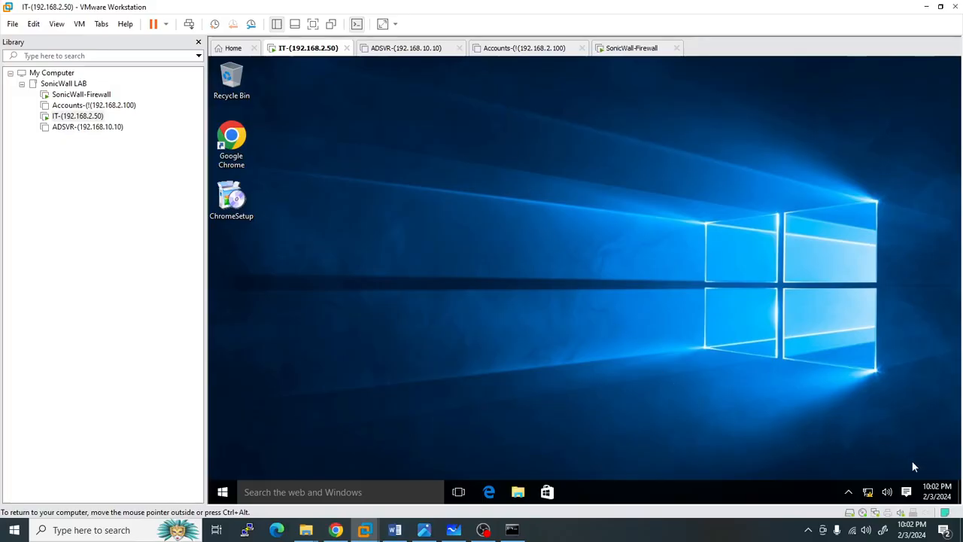
- With the VM full screen, open Ethernet0's properties from the Network and Sharing Center's adapter list
{"action": "right_click", "coordinate": [867, 492]}
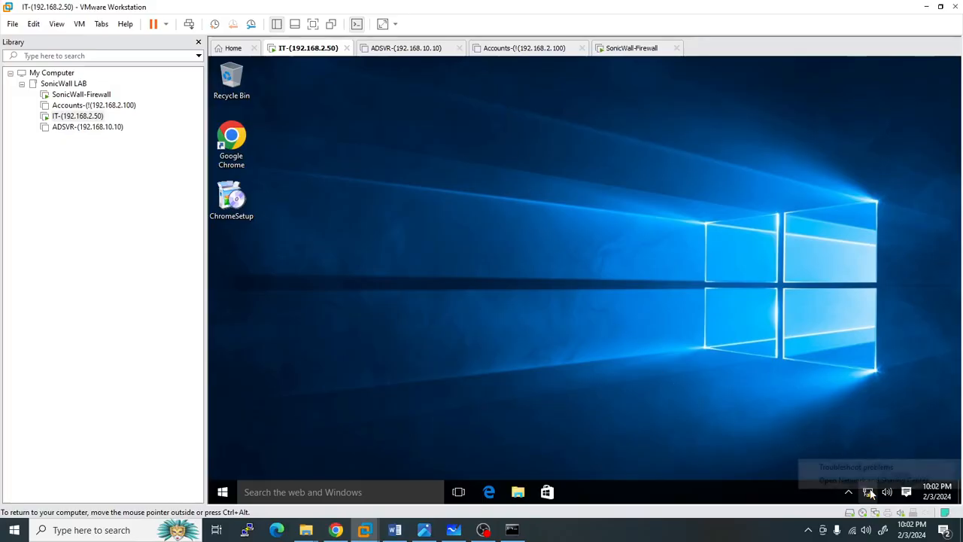
{"action": "left_click", "coordinate": [863, 482]}
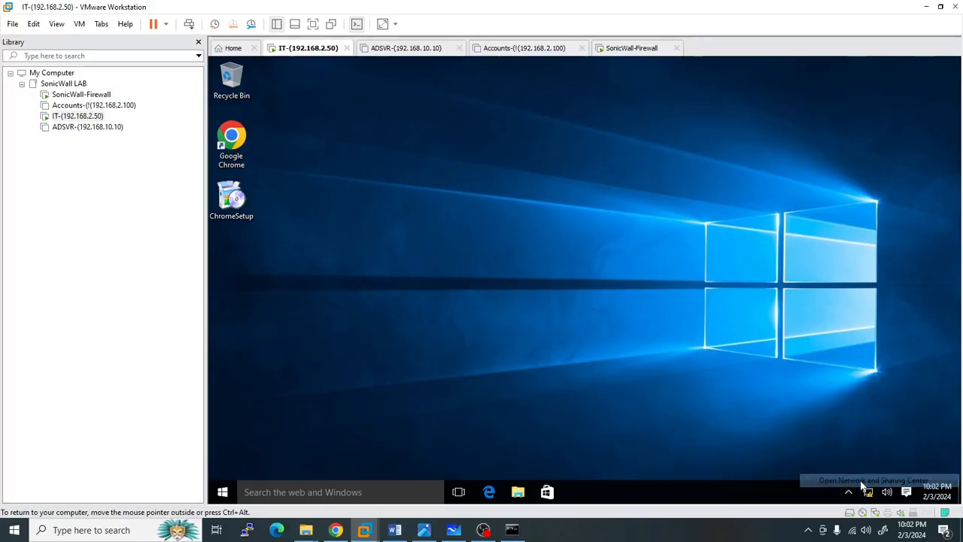
{"action": "key", "text": "ctrl+alt+Return"}
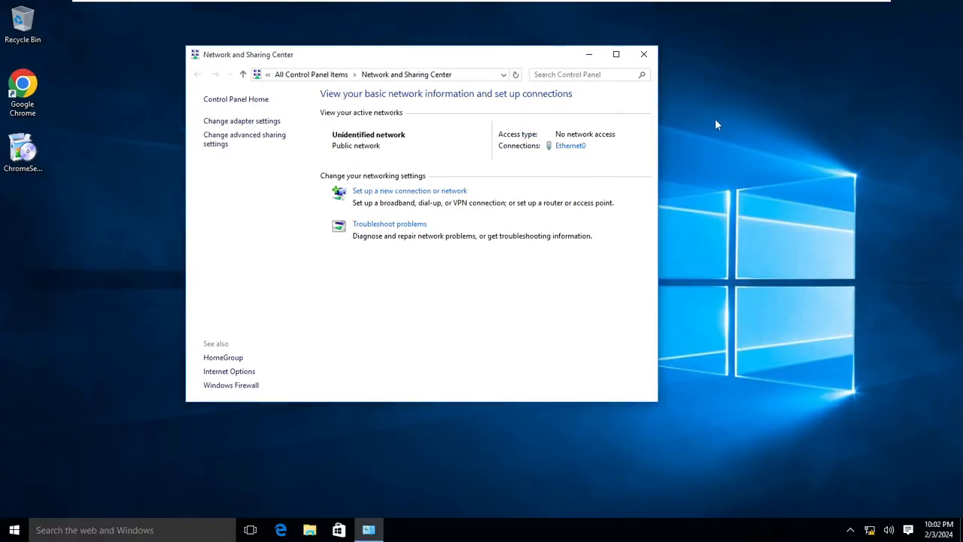
{"action": "left_click", "coordinate": [257, 122]}
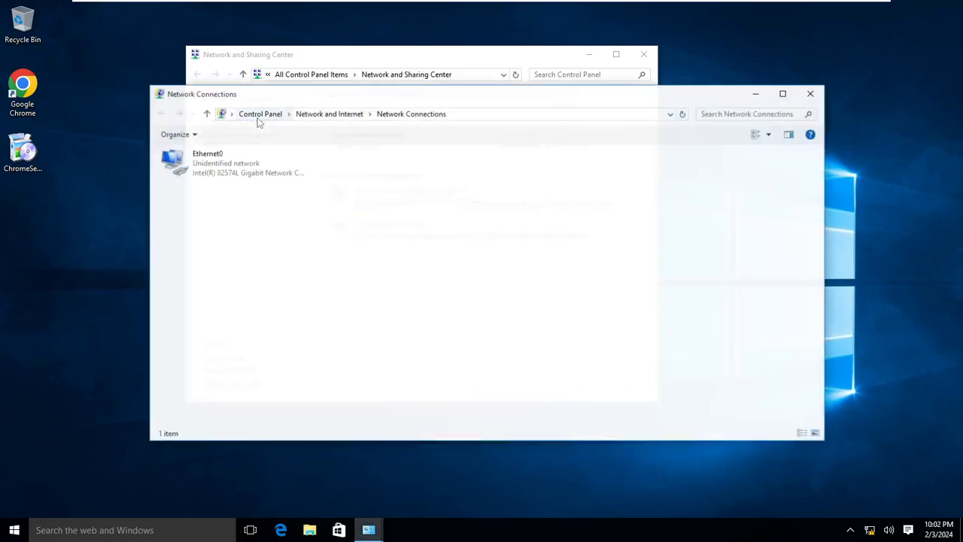
{"action": "left_click", "coordinate": [226, 164]}
{"action": "right_click", "coordinate": [209, 177]}
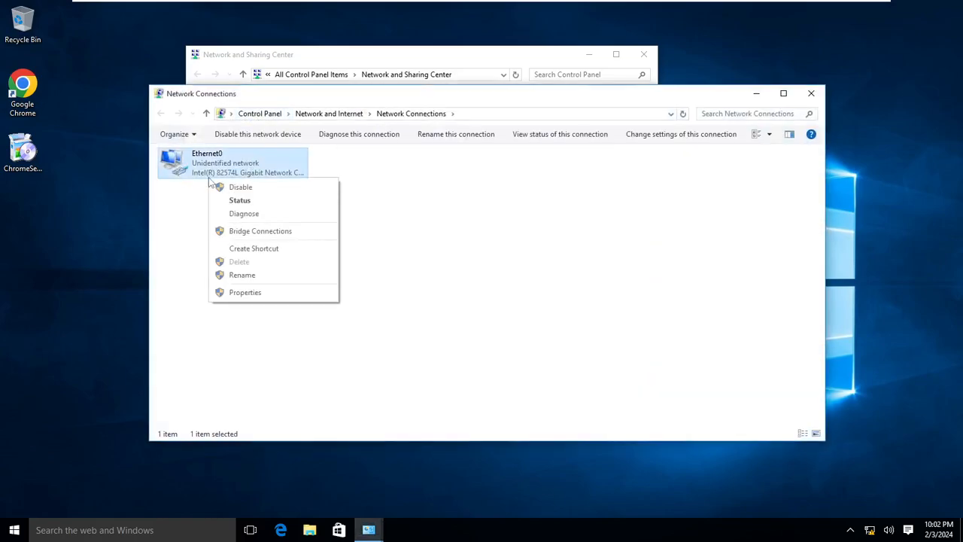
{"action": "left_click", "coordinate": [253, 297]}
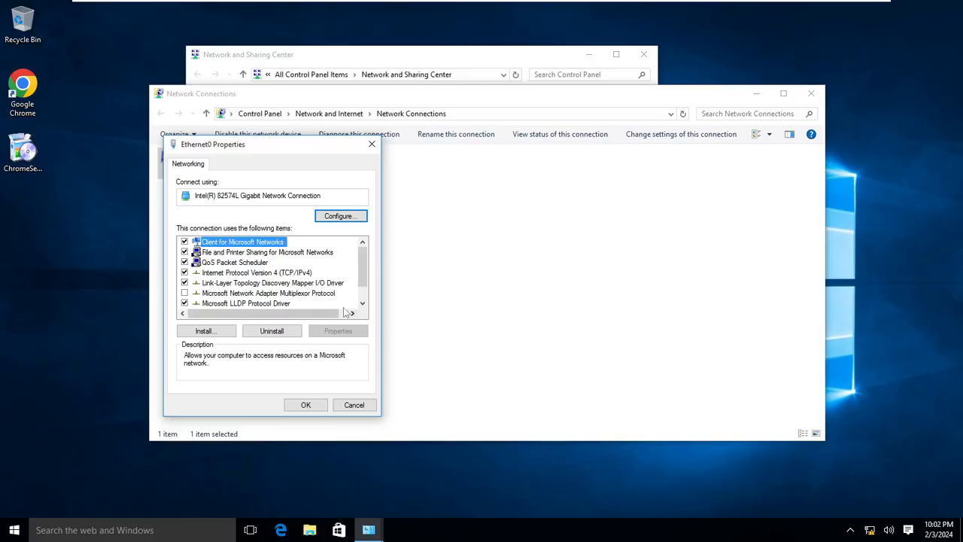
- Change Ethernet0's IPv4 address to 192.168.168.10 and gateway to 192.168.168.168, then save
{"action": "left_click", "coordinate": [308, 274]}
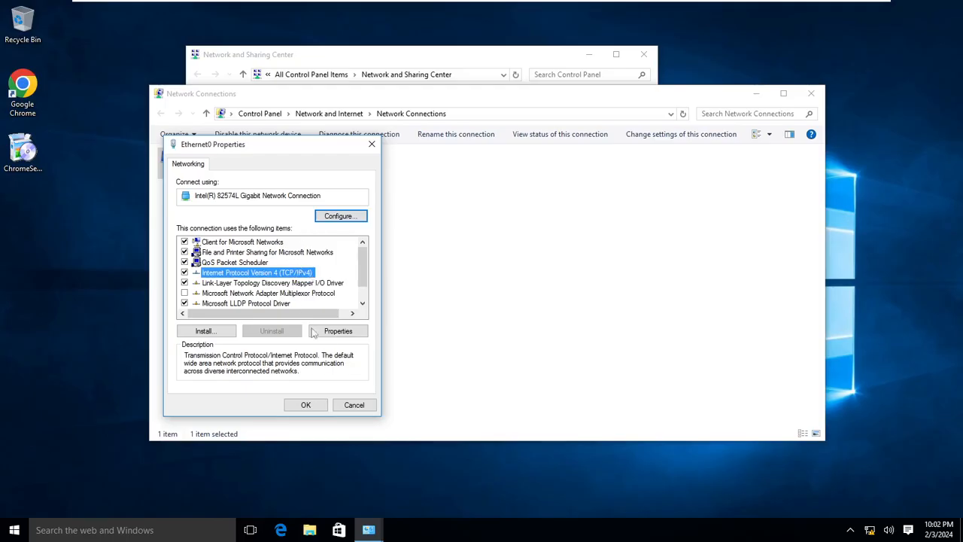
{"action": "left_click", "coordinate": [364, 335]}
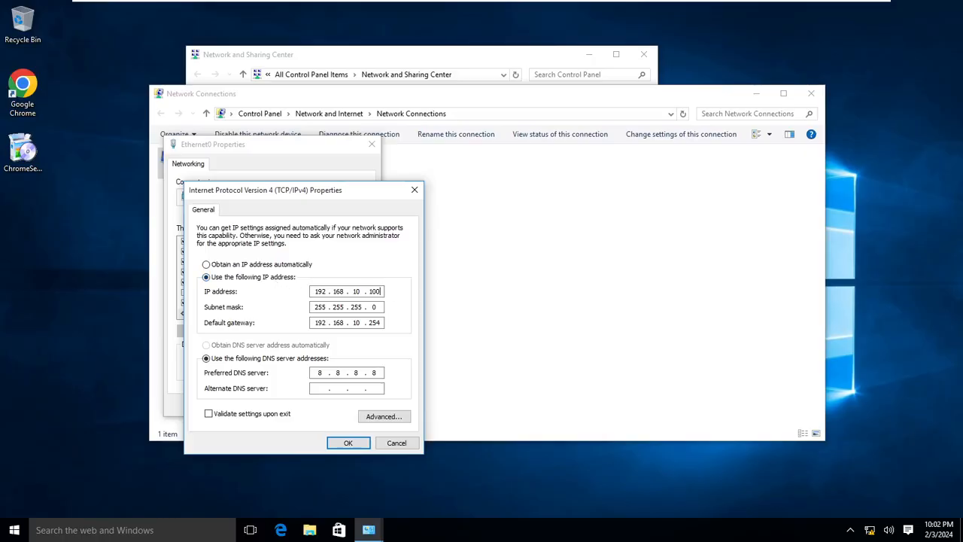
{"action": "key", "text": "BackSpace"}
{"action": "key", "text": "BackSpace"}
{"action": "key", "text": "BackSpace"}
{"action": "key", "text": "BackSpace"}
{"action": "key", "text": "BackSpace"}
{"action": "key", "text": "BackSpace"}
{"action": "type", "text": "168"}
{"action": "key", "text": "BackSpace"}
{"action": "key", "text": "BackSpace"}
{"action": "key", "text": "BackSpace"}
{"action": "key", "text": "BackSpace"}
{"action": "key", "text": "BackSpace"}
{"action": "key", "text": "BackSpace"}
{"action": "key", "text": "BackSpace"}
{"action": "key", "text": "BackSpace"}
{"action": "key", "text": "BackSpace"}
{"action": "key", "text": "BackSpace"}
{"action": "key", "text": "BackSpace"}
{"action": "type", "text": "192 . 168 . 168 . 168"}
{"action": "left_click", "coordinate": [347, 443]}
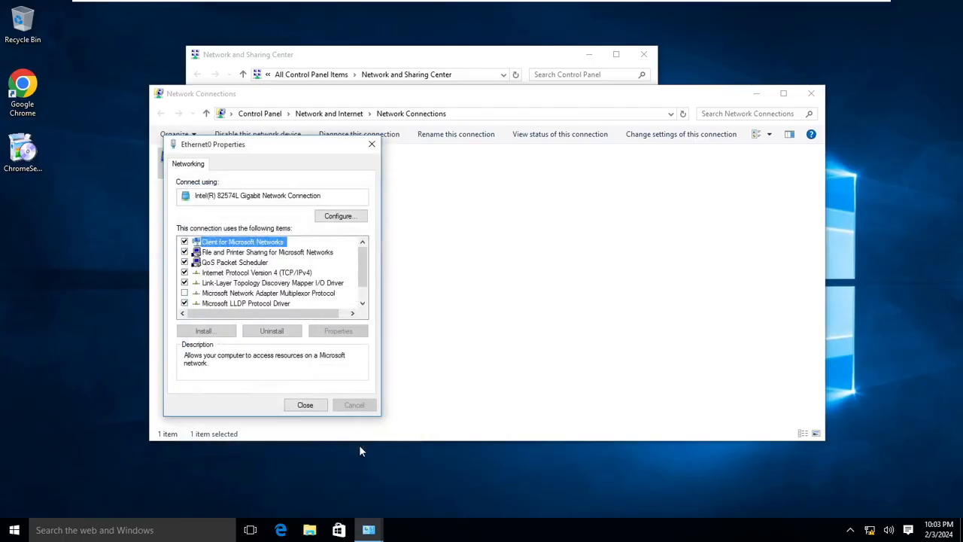
{"action": "left_click", "coordinate": [316, 406]}
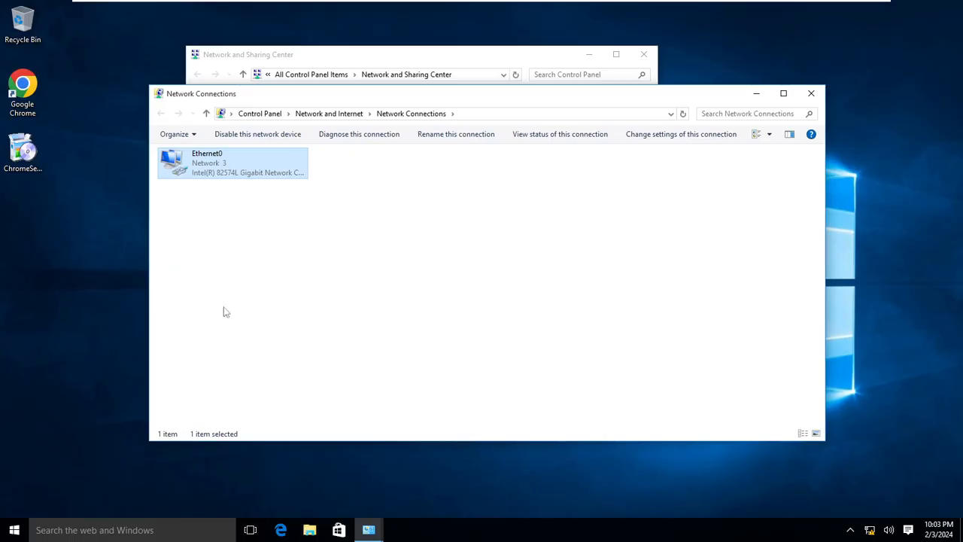
- Open Command Prompt from Run and run ipconfig to confirm the 192.168.168.10 address
{"action": "right_click", "coordinate": [7, 534]}
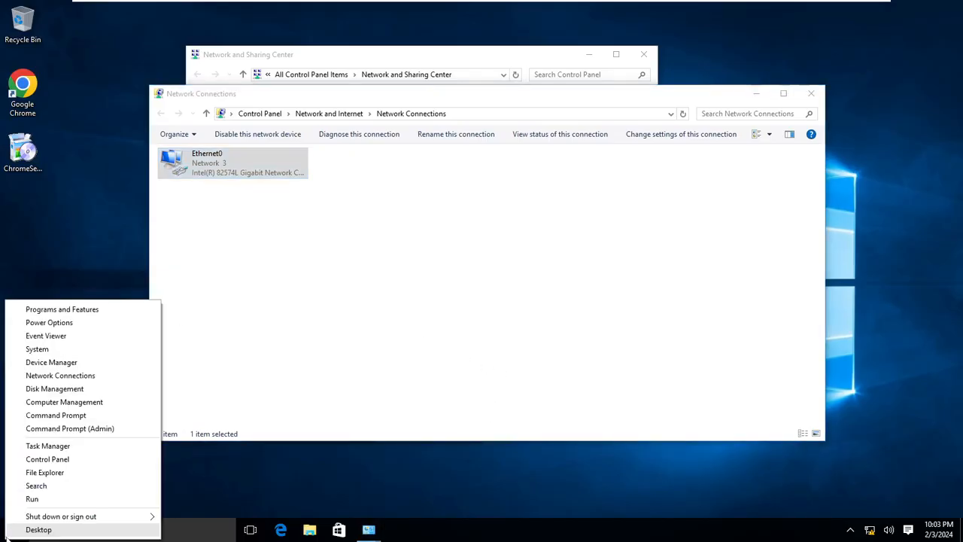
{"action": "left_click", "coordinate": [35, 501]}
{"action": "key", "text": "Return"}
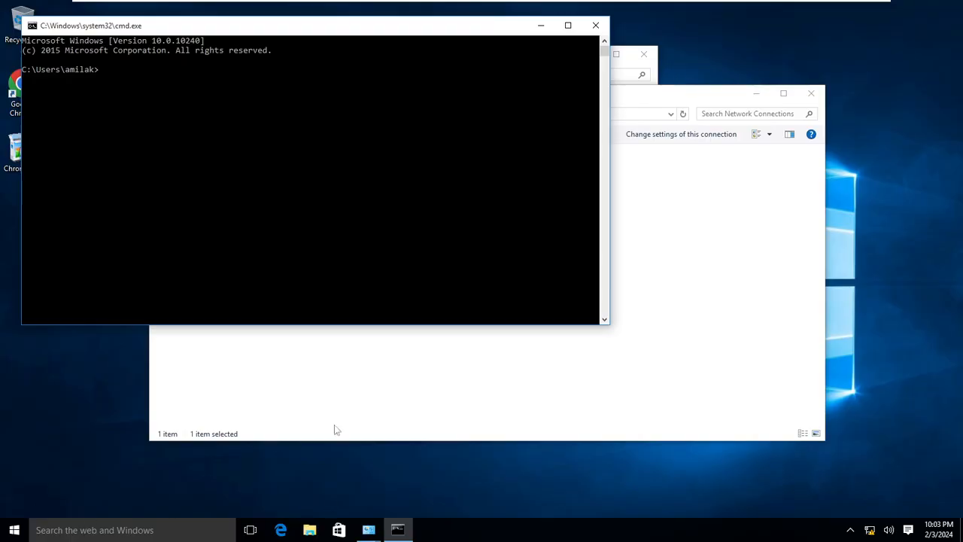
{"action": "type", "text": "ipconfig"}
{"action": "key", "text": "Return"}
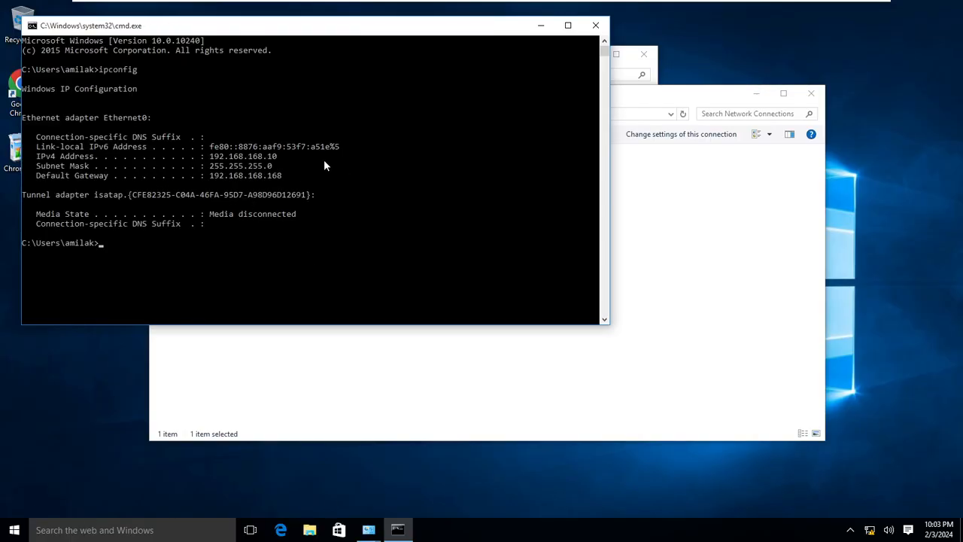
- Ping 192.168.168.168, which times out, then exit full-screen view
{"action": "type", "text": "ping 192.168.168.168"}
{"action": "key", "text": "Return"}
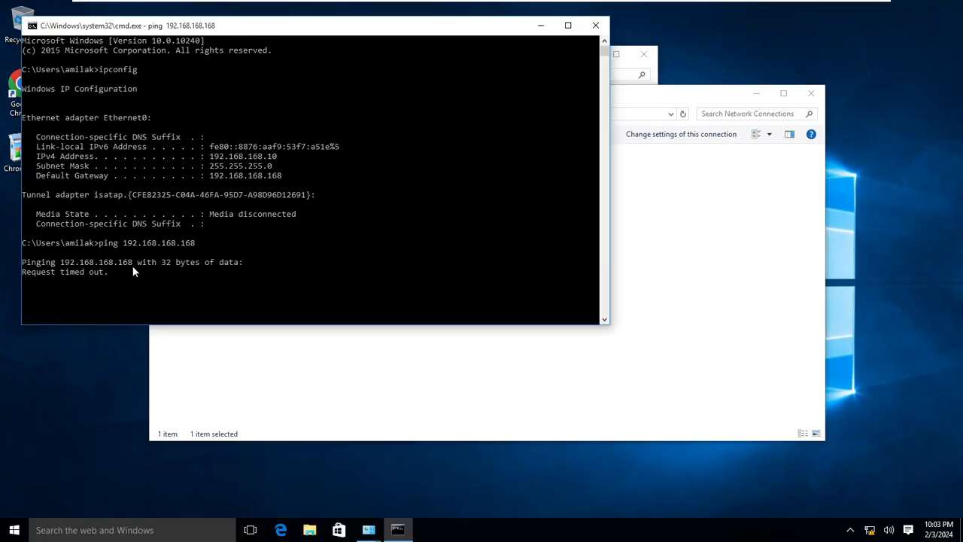
{"action": "right_click", "coordinate": [14, 530]}
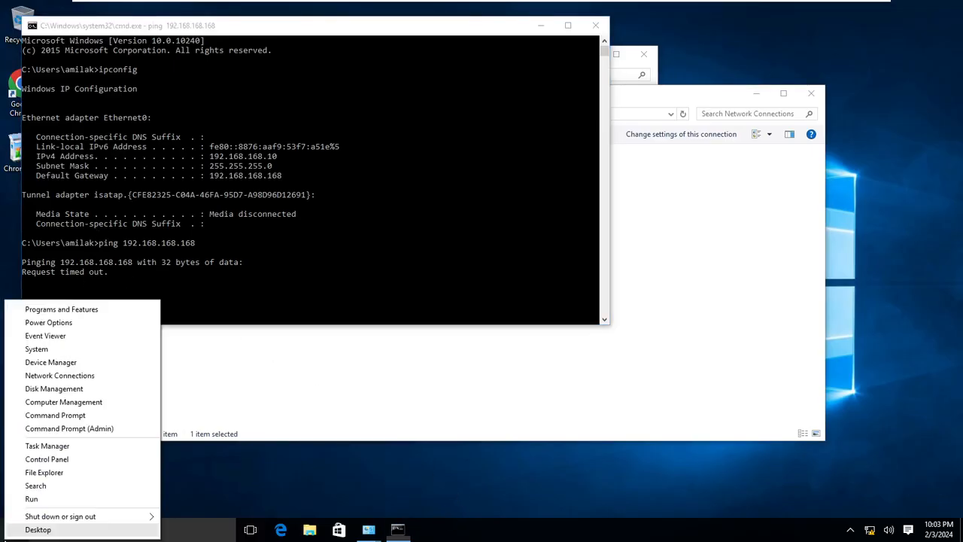
{"action": "mouse_move", "coordinate": [412, 6]}
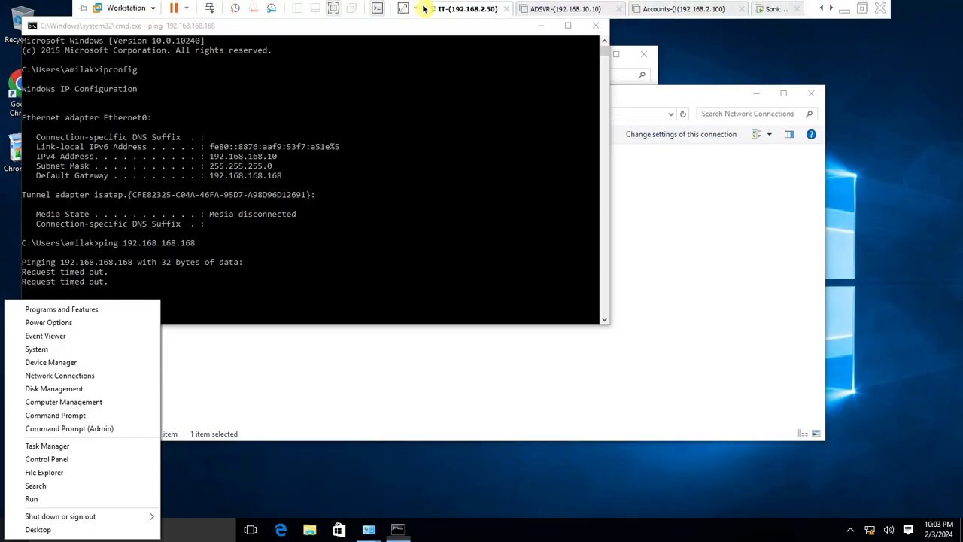
{"action": "left_click", "coordinate": [332, 11]}
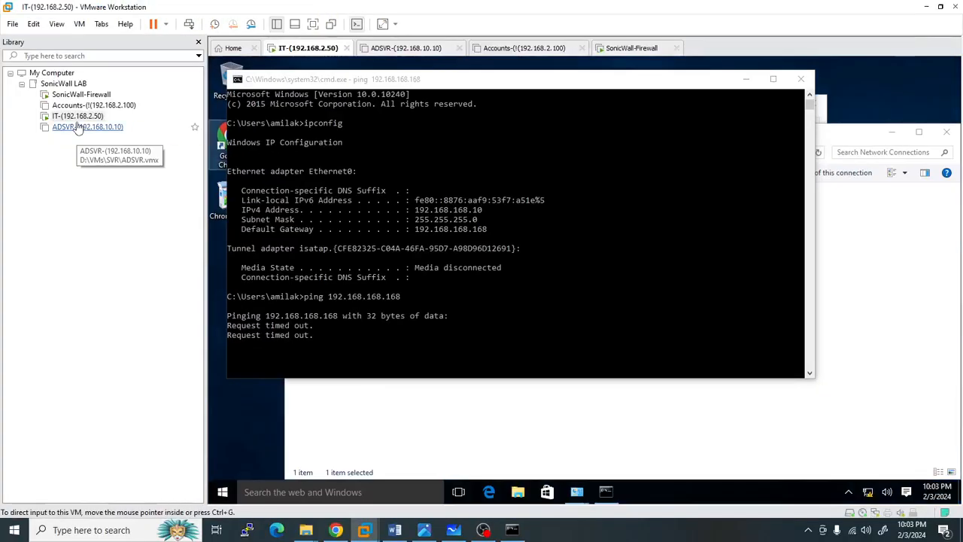
- Inspect the IT VM's network adapter settings and close without changes
{"action": "left_click", "coordinate": [79, 117]}
{"action": "right_click", "coordinate": [81, 117]}
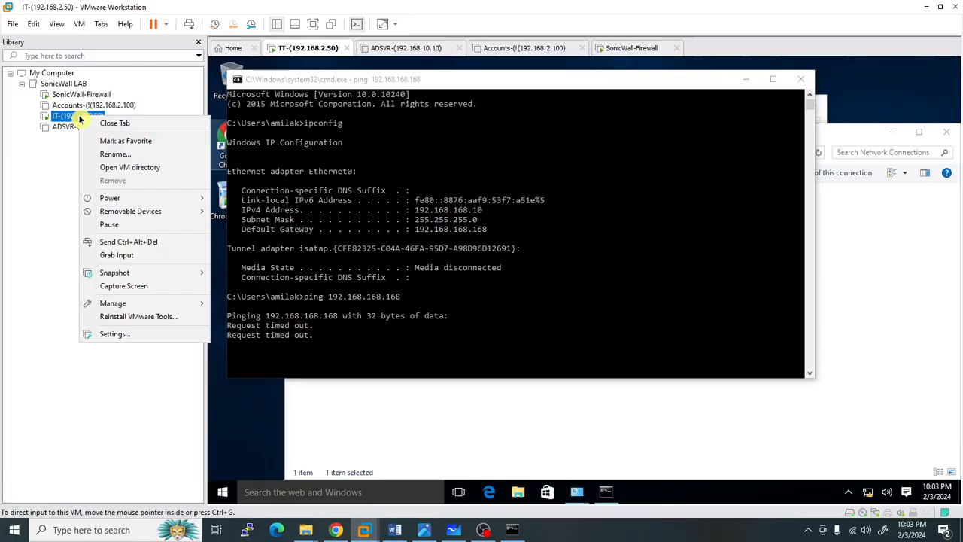
{"action": "left_click", "coordinate": [112, 333]}
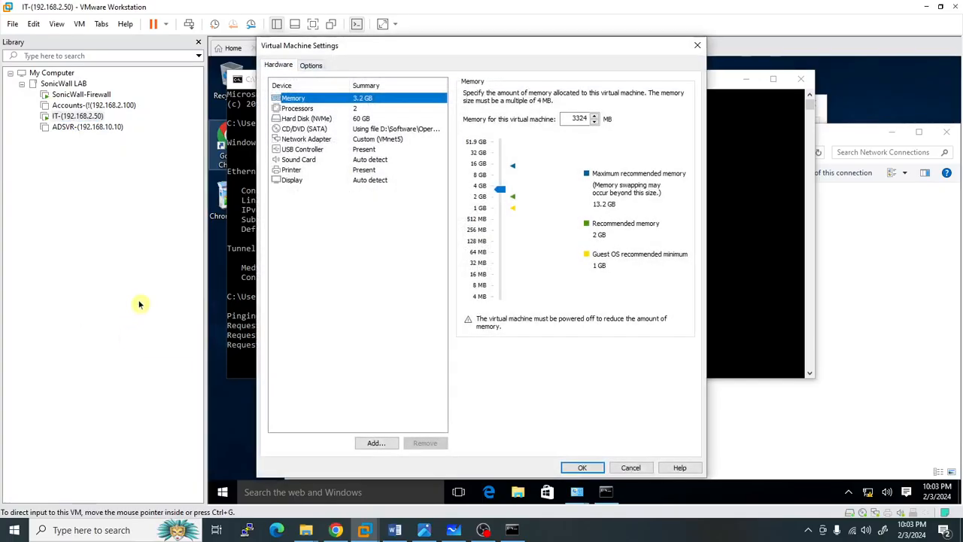
{"action": "left_click", "coordinate": [384, 140]}
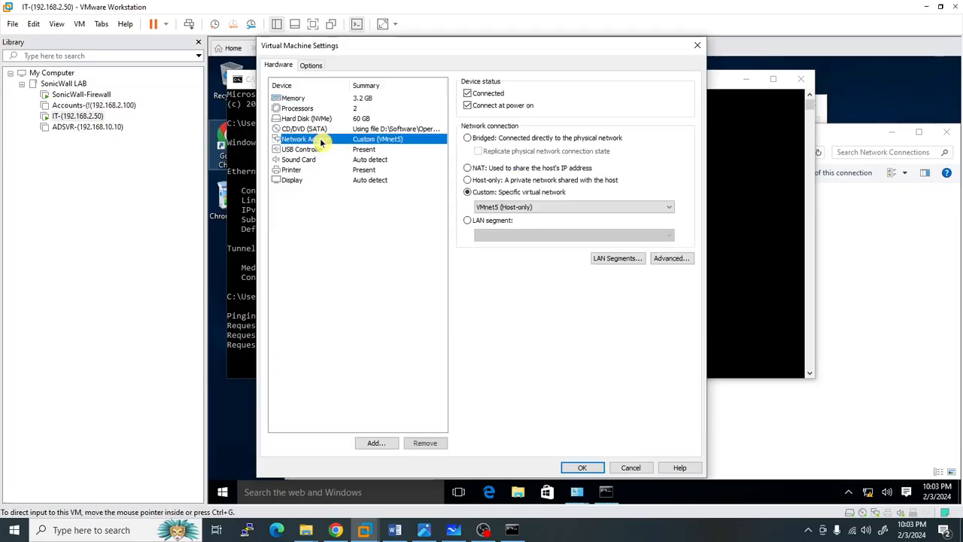
{"action": "left_click", "coordinate": [628, 467]}
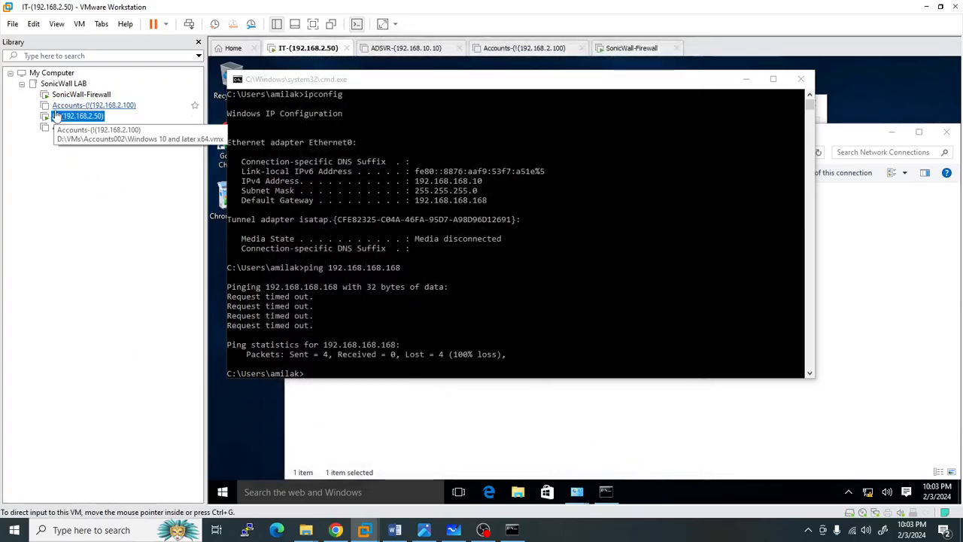
- Check that the SonicWall-Firewall VM's network adapter is on VMnet4, then cancel
{"action": "right_click", "coordinate": [68, 96]}
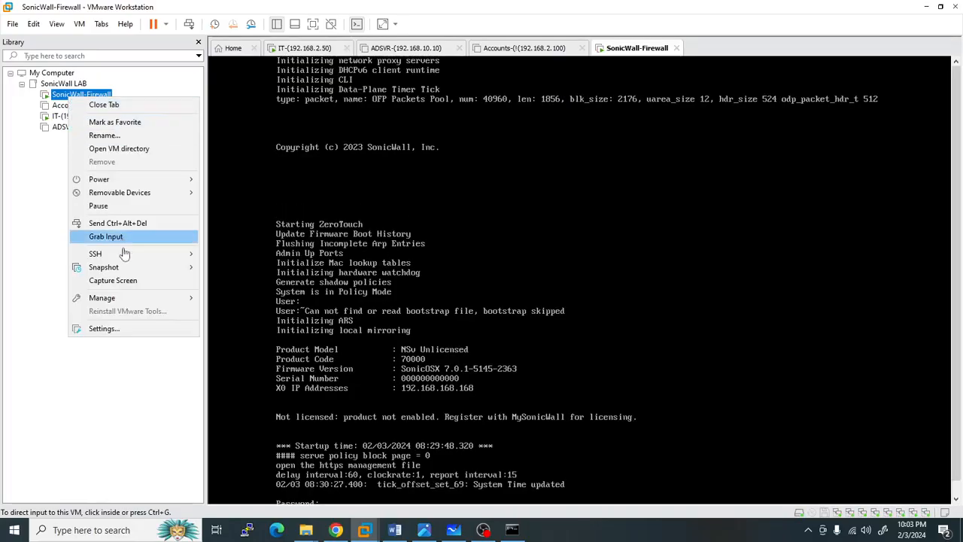
{"action": "left_click", "coordinate": [113, 329]}
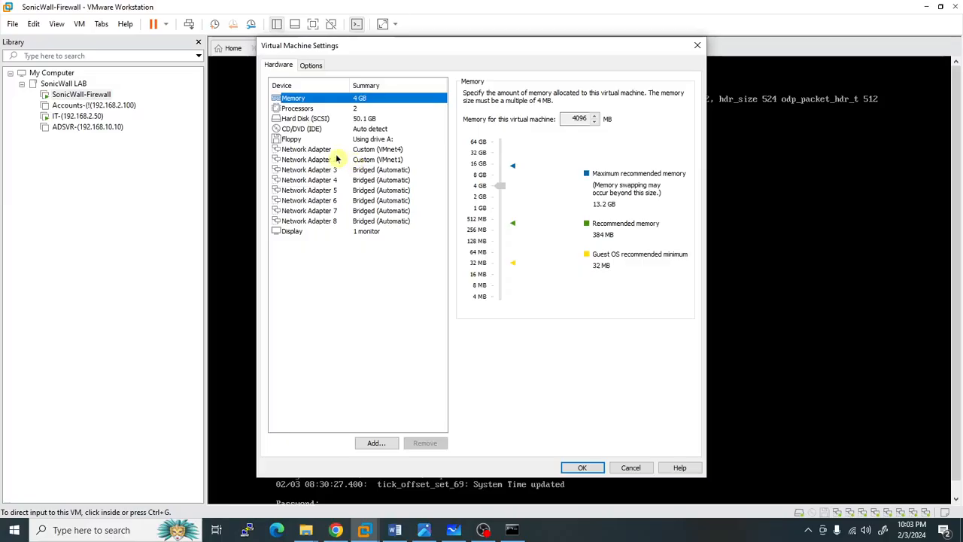
{"action": "left_click", "coordinate": [336, 152]}
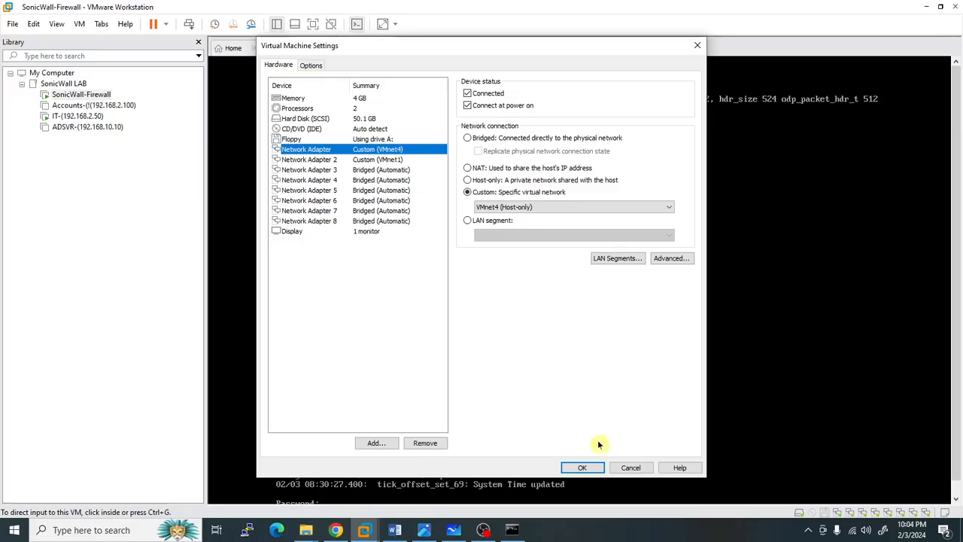
{"action": "left_click", "coordinate": [628, 467]}
- Switch the IT VM's network adapter from VMnet5 to custom VMnet4 (Host-only)
{"action": "right_click", "coordinate": [78, 116]}
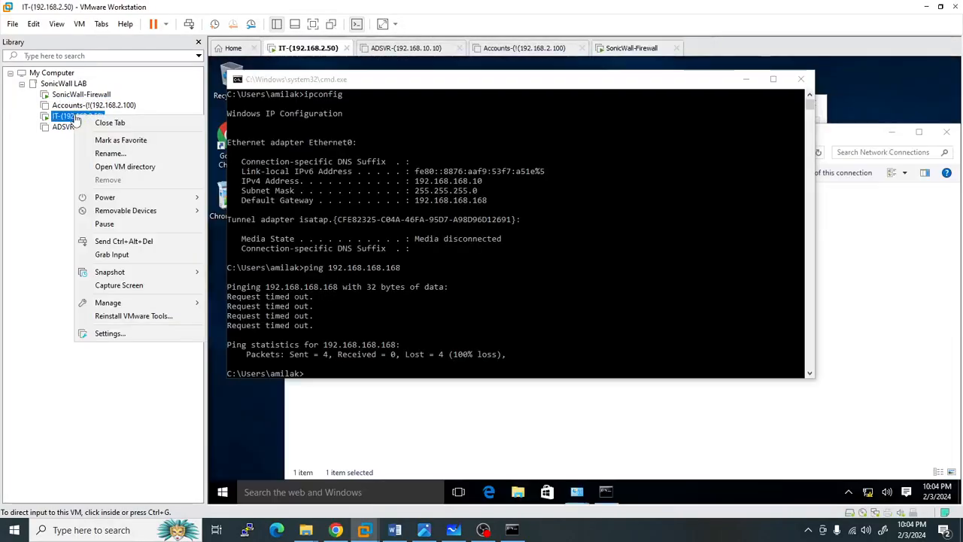
{"action": "left_click", "coordinate": [109, 338]}
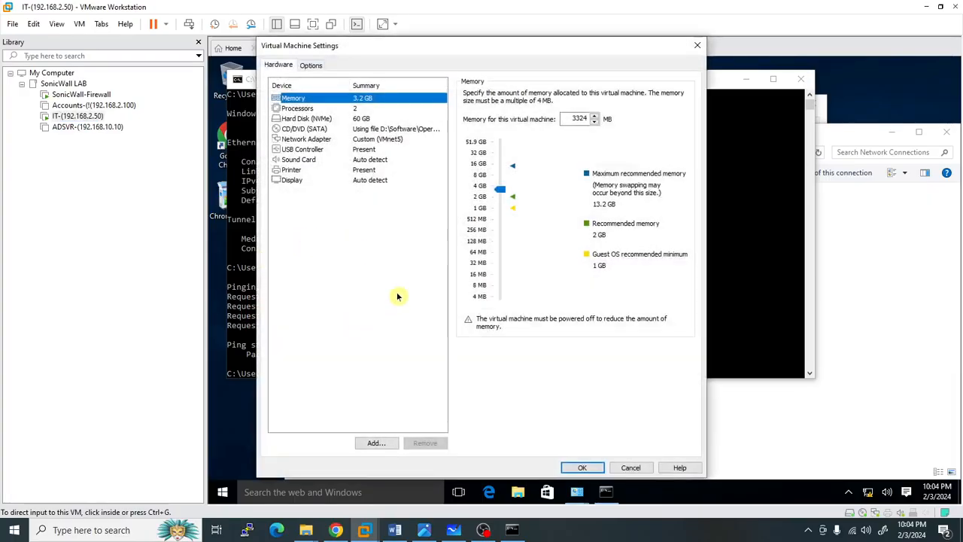
{"action": "left_click", "coordinate": [386, 141]}
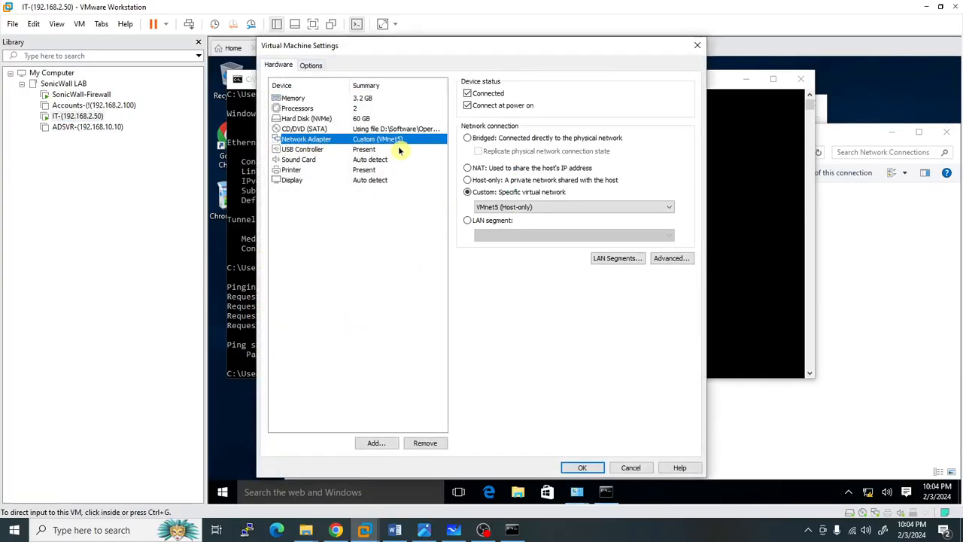
{"action": "left_click", "coordinate": [531, 207]}
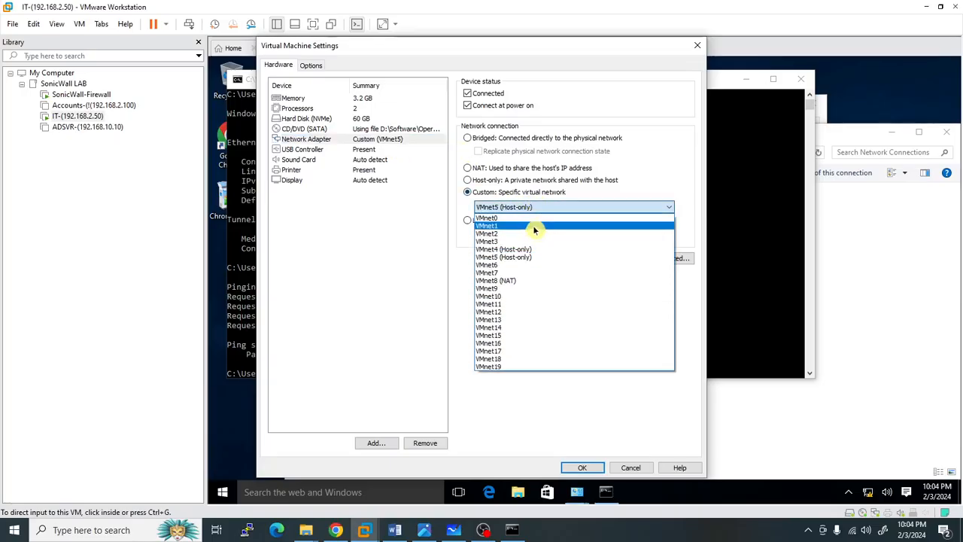
{"action": "left_click", "coordinate": [540, 250]}
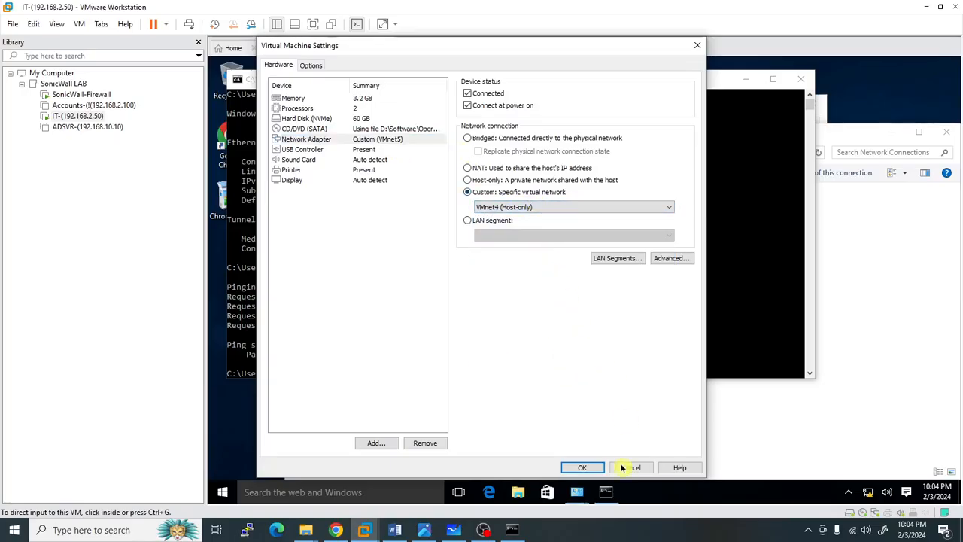
{"action": "left_click", "coordinate": [580, 467]}
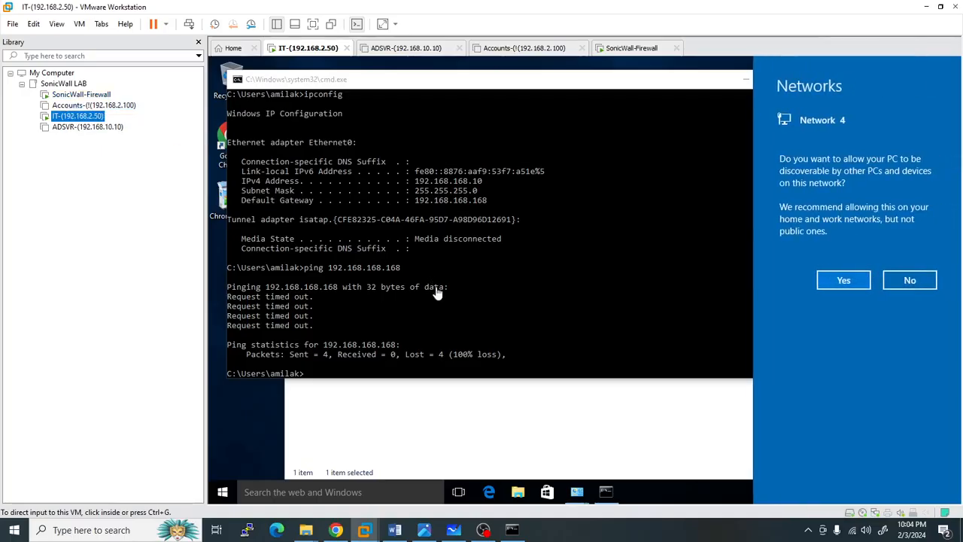
- Run 'ping 192.168.168.168 -t' until 9 of 9 replies return, then stop it and minimize cmd
{"action": "left_click", "coordinate": [313, 24]}
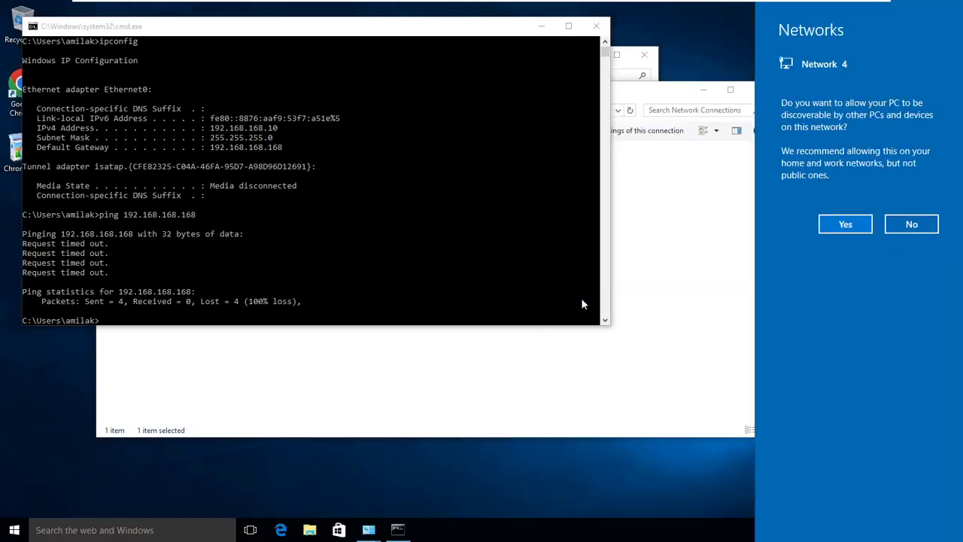
{"action": "left_click", "coordinate": [569, 27]}
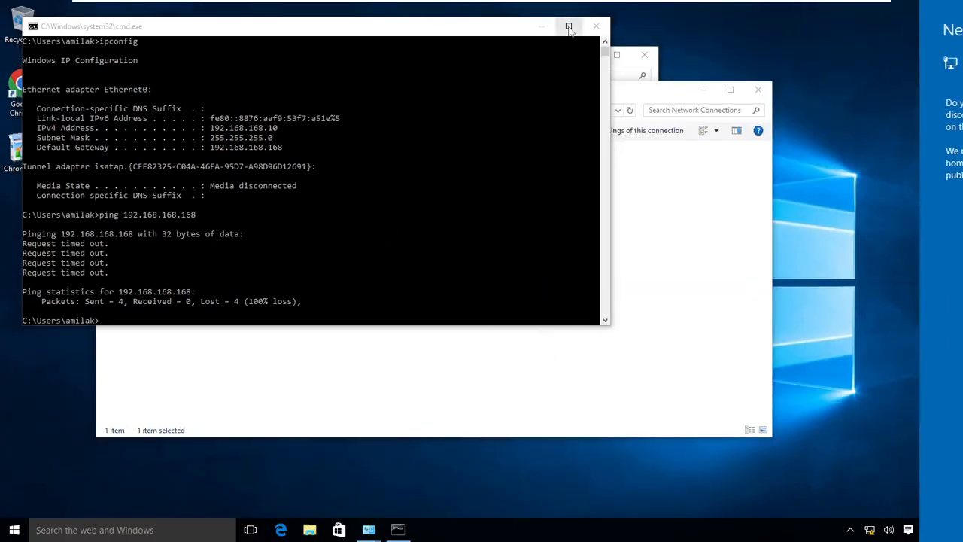
{"action": "left_click", "coordinate": [569, 27]}
{"action": "key", "text": "Up"}
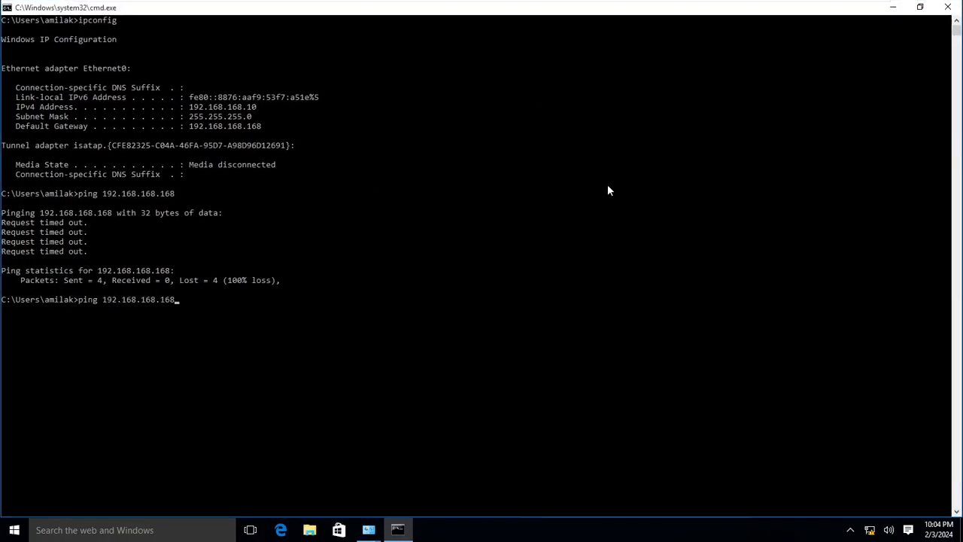
{"action": "type", "text": "-t"}
{"action": "key", "text": "Return"}
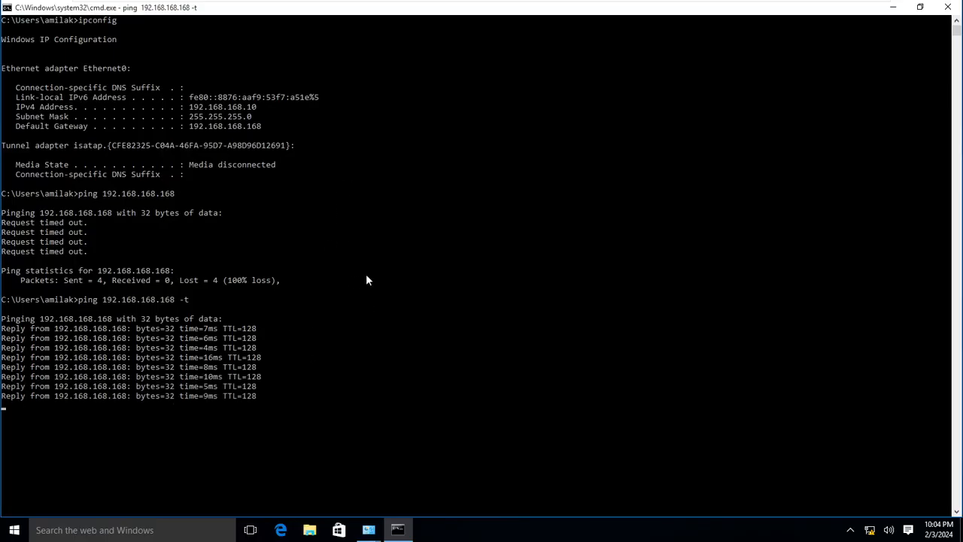
{"action": "key", "text": "ctrl+c"}
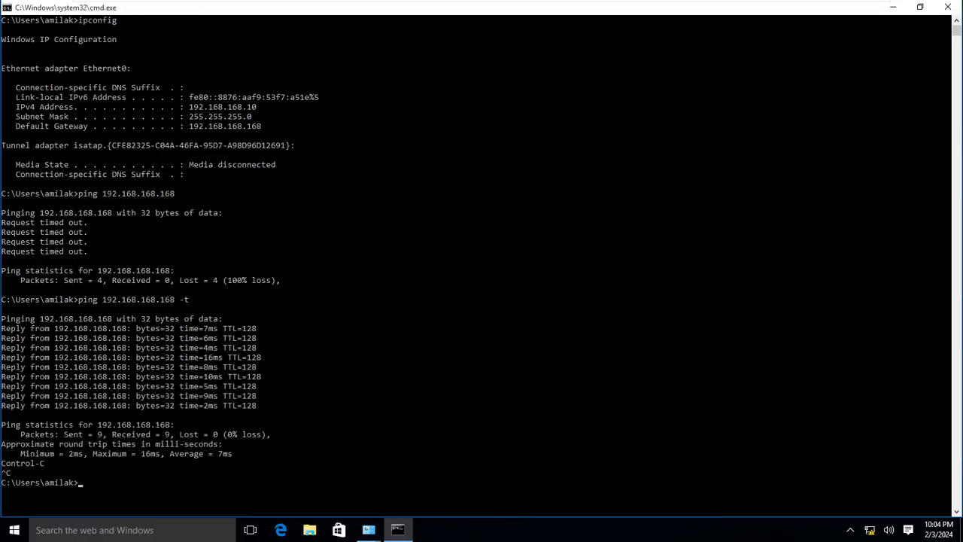
{"action": "left_click", "coordinate": [893, 7]}
{"action": "double_click", "coordinate": [25, 91]}
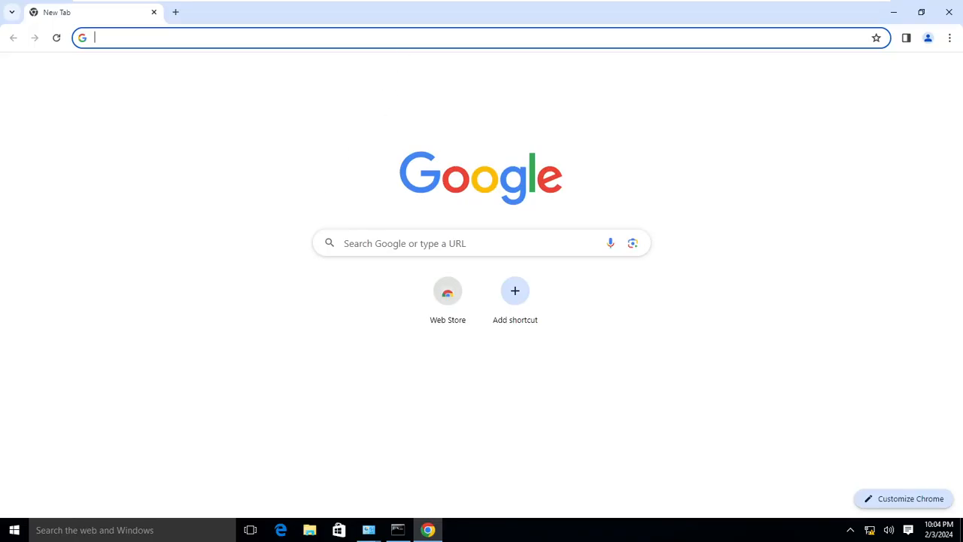
{"action": "type", "text": "https"}
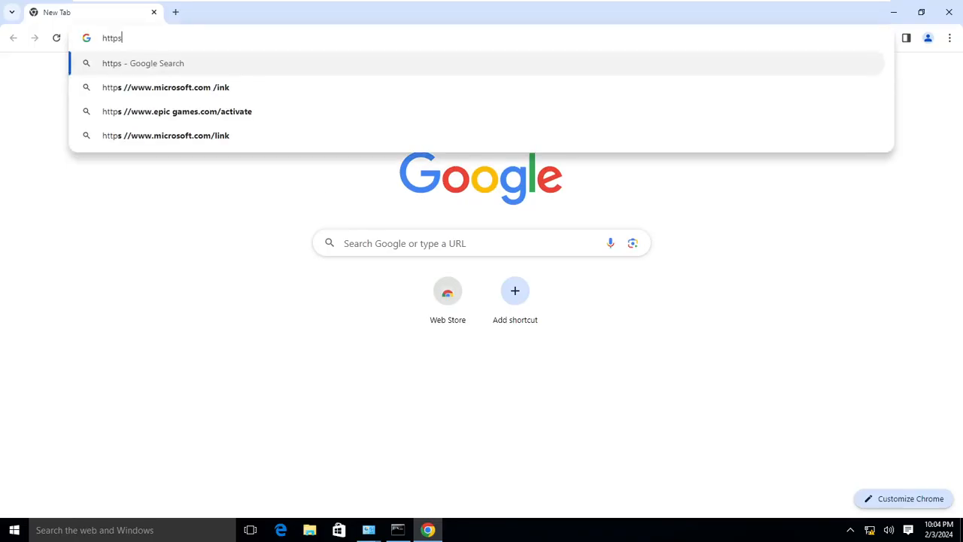
{"action": "type", "text": ":/"}
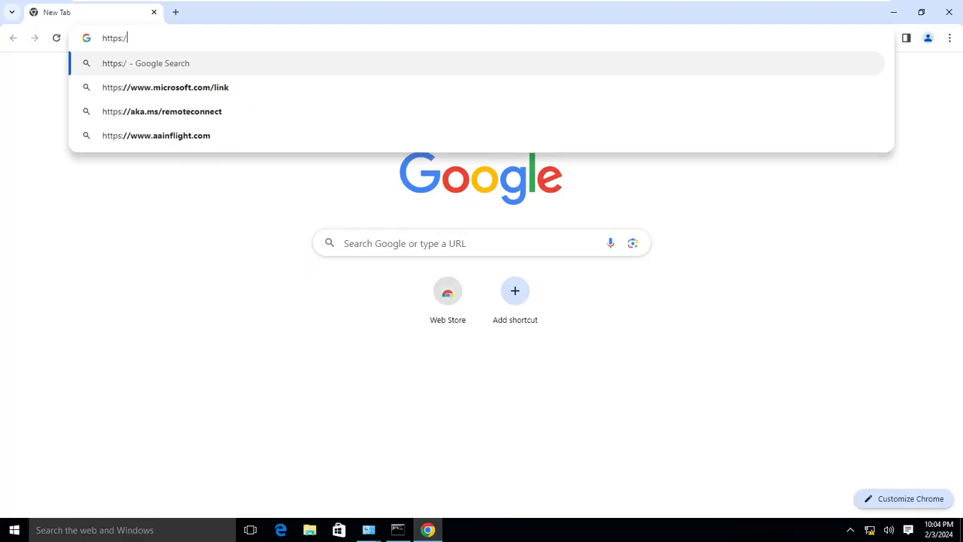
{"action": "type", "text": "/192."}
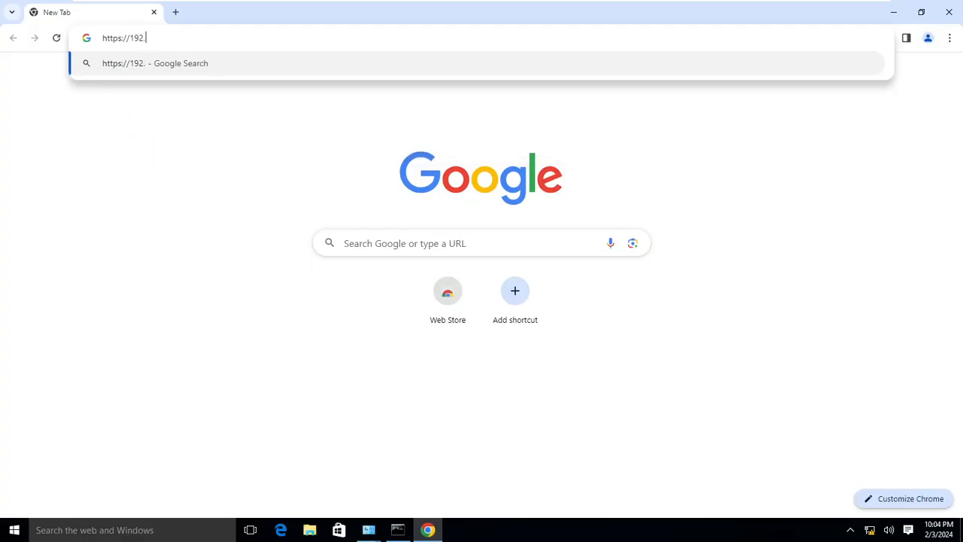
{"action": "type", "text": "168.168"}
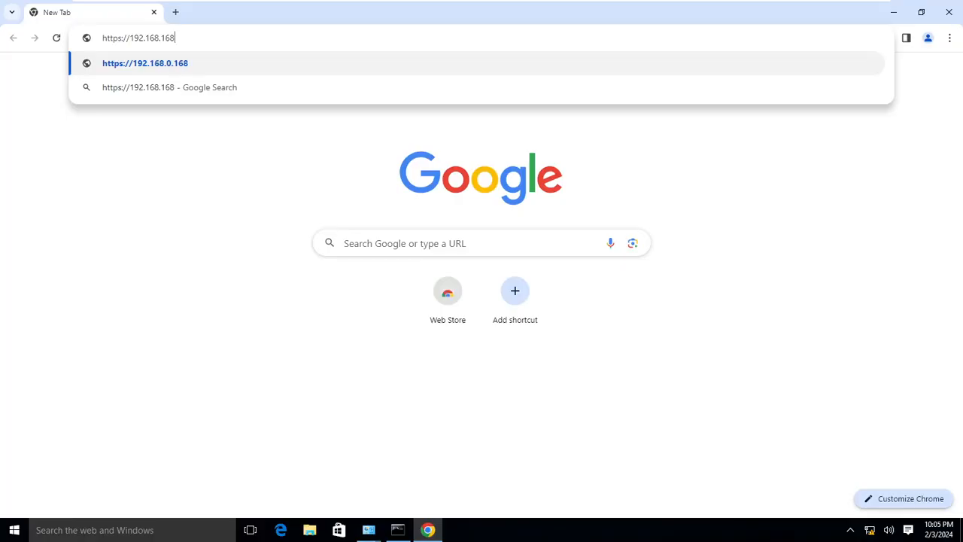
{"action": "type", "text": ".168"}
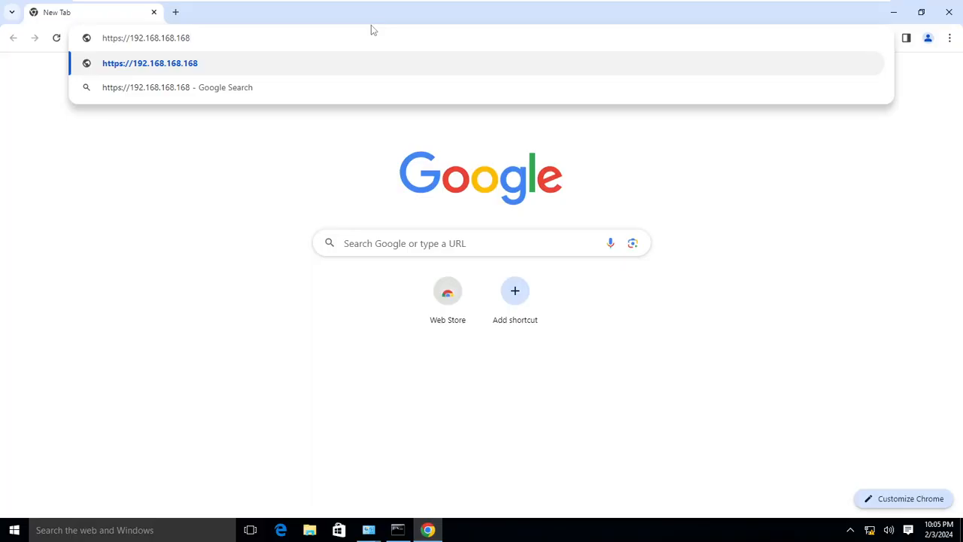
{"action": "key", "text": "Return"}
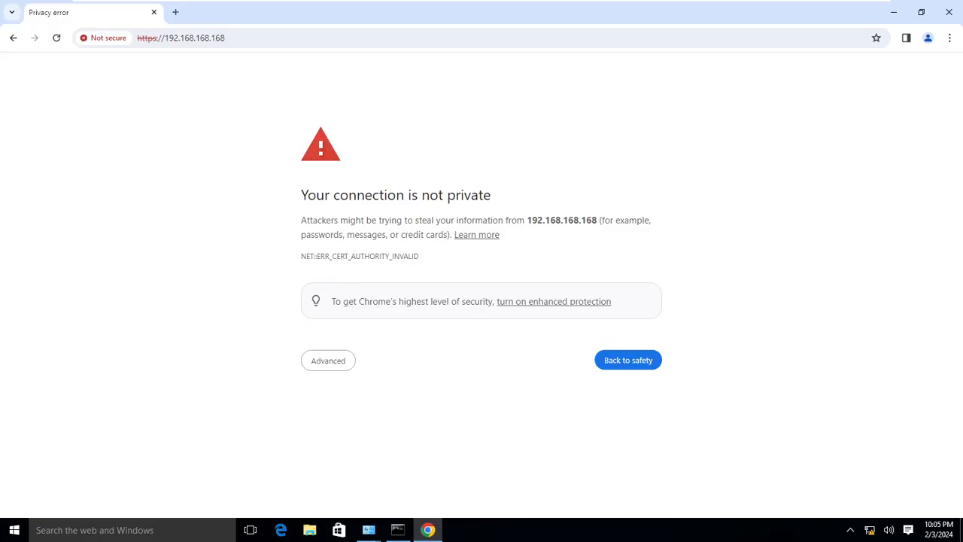
- Bypass the certificate warning via Advanced > Proceed to 192.168.168.168 (unsafe)
{"action": "left_click", "coordinate": [338, 368]}
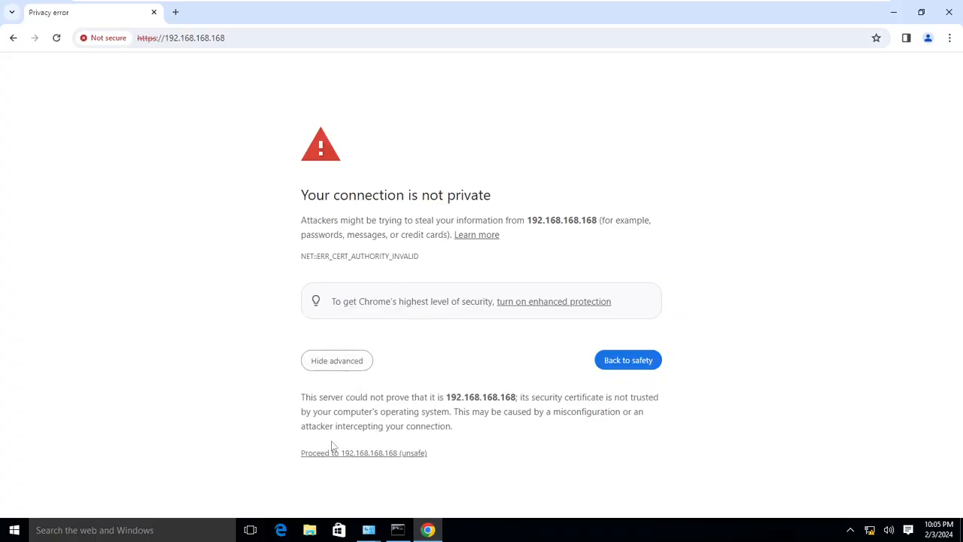
{"action": "left_click", "coordinate": [378, 453]}
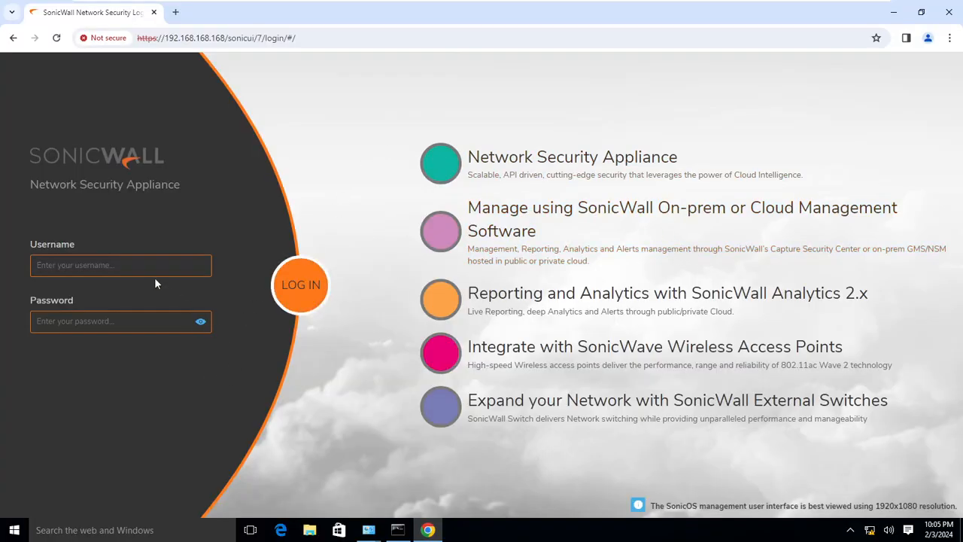
- Log in to SonicOS with username admin and the default password
{"action": "left_click", "coordinate": [120, 266]}
{"action": "type", "text": "admin"}
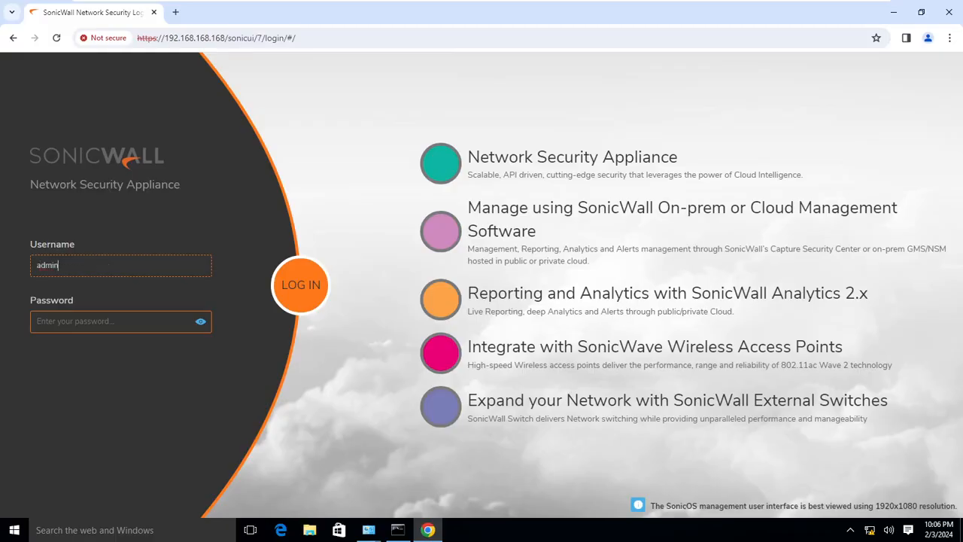
{"action": "key", "text": "Tab"}
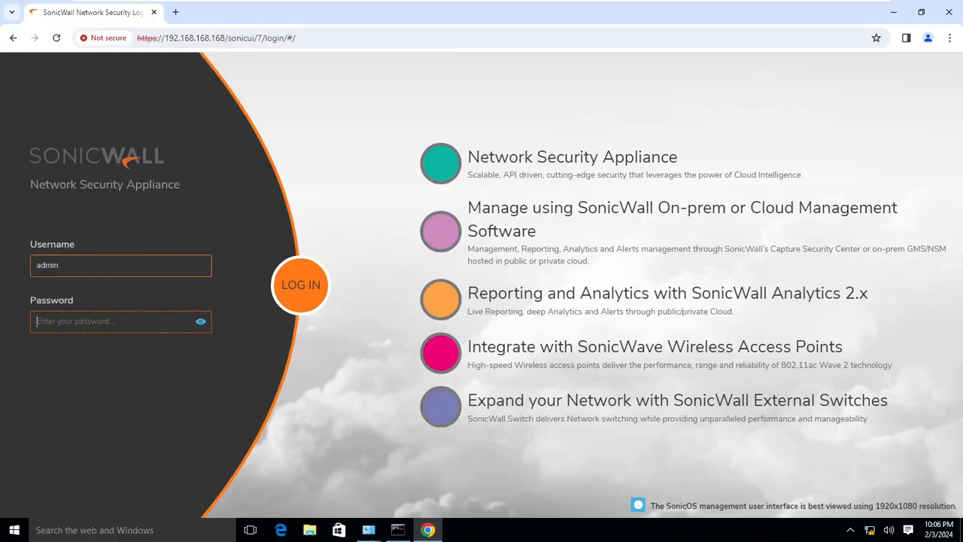
{"action": "type", "text": "password"}
{"action": "left_click", "coordinate": [304, 286]}
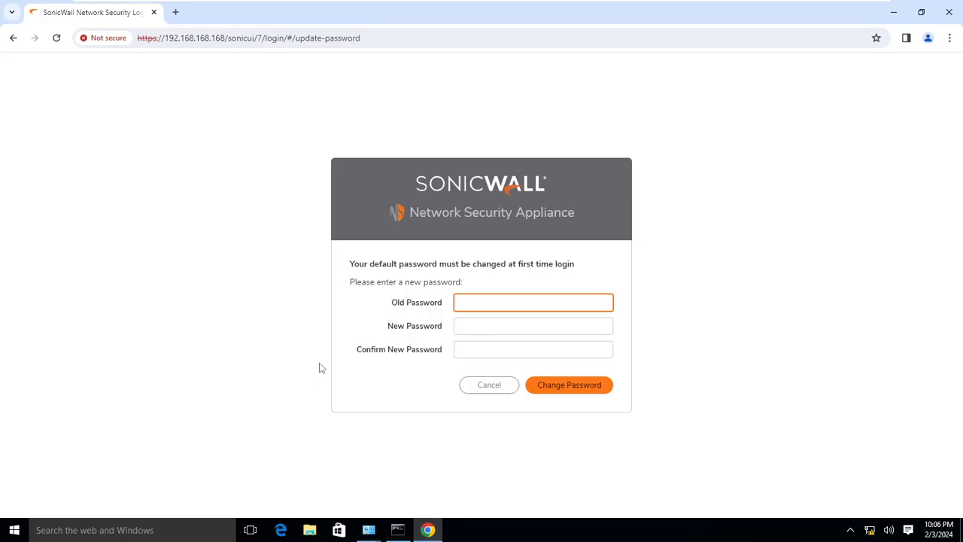
- Exit full screen, check the SonicWall-Firewall console, then return to the IT-(192.168.2.50) client VM
{"action": "mouse_move", "coordinate": [606, 4]}
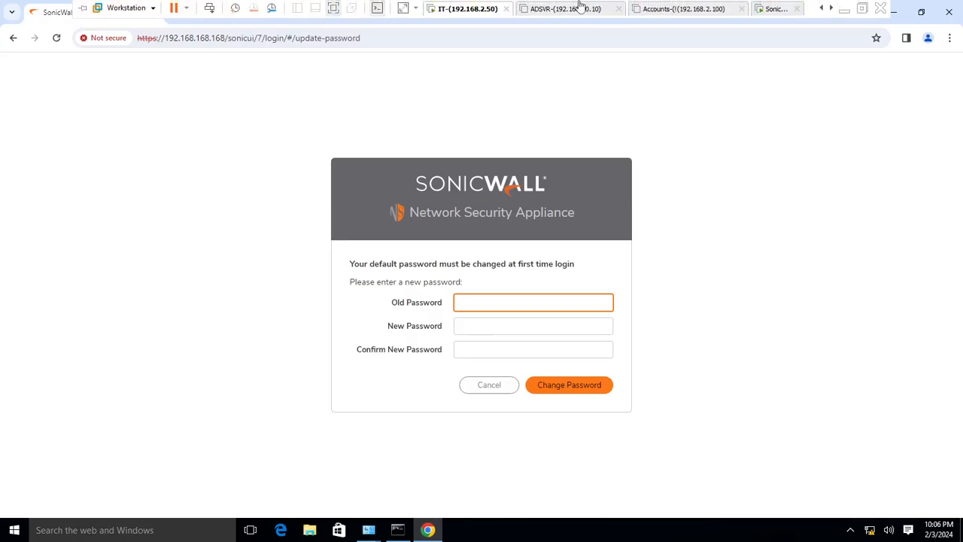
{"action": "left_click", "coordinate": [333, 9]}
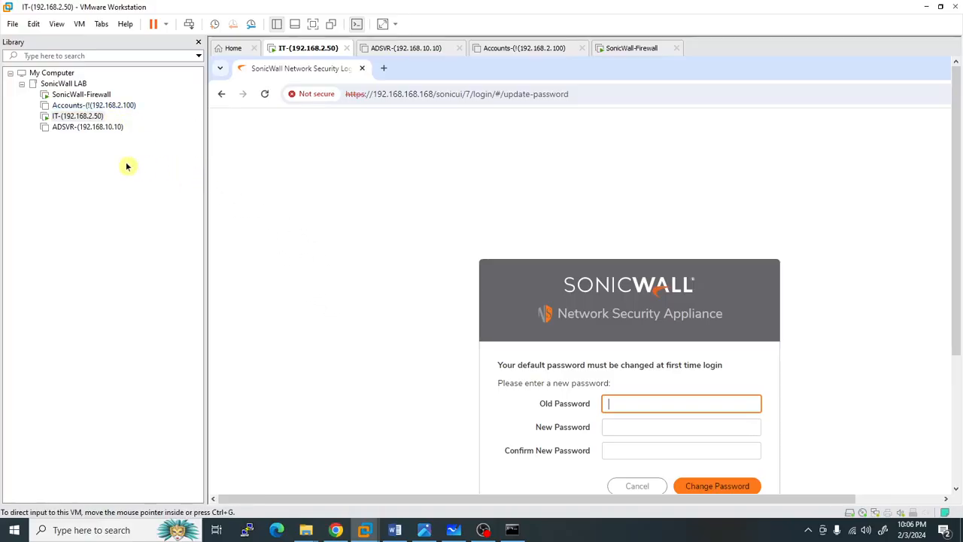
{"action": "left_click", "coordinate": [87, 98]}
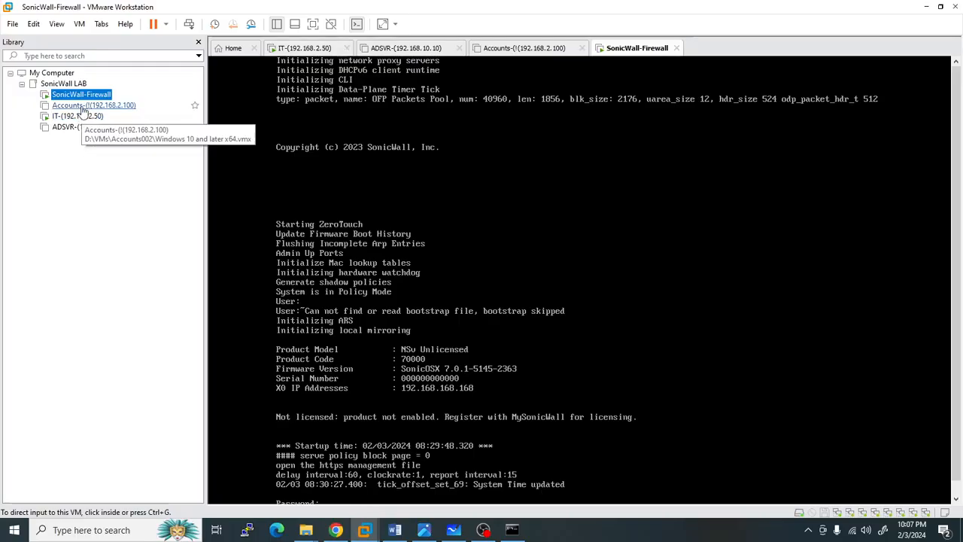
{"action": "left_click", "coordinate": [78, 116]}
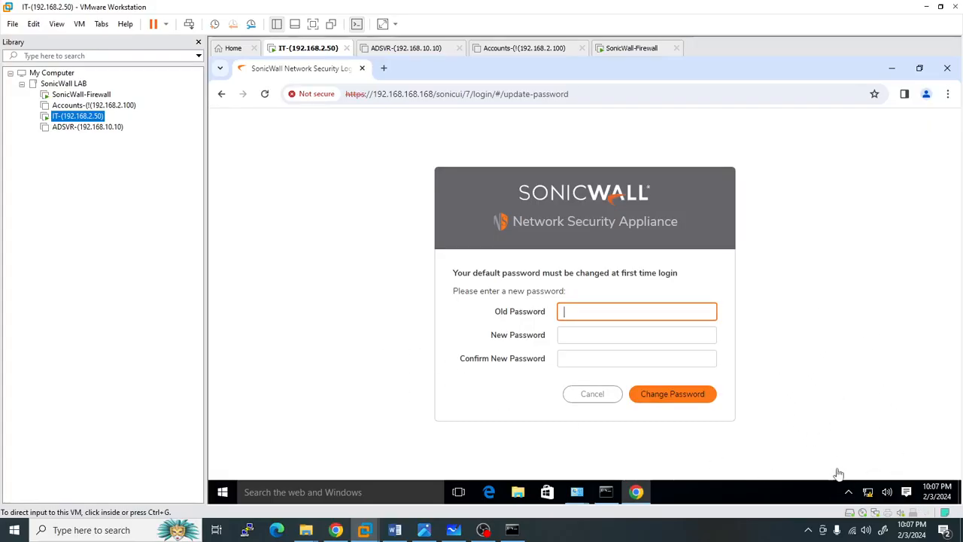
{"action": "left_click", "coordinate": [809, 530]}
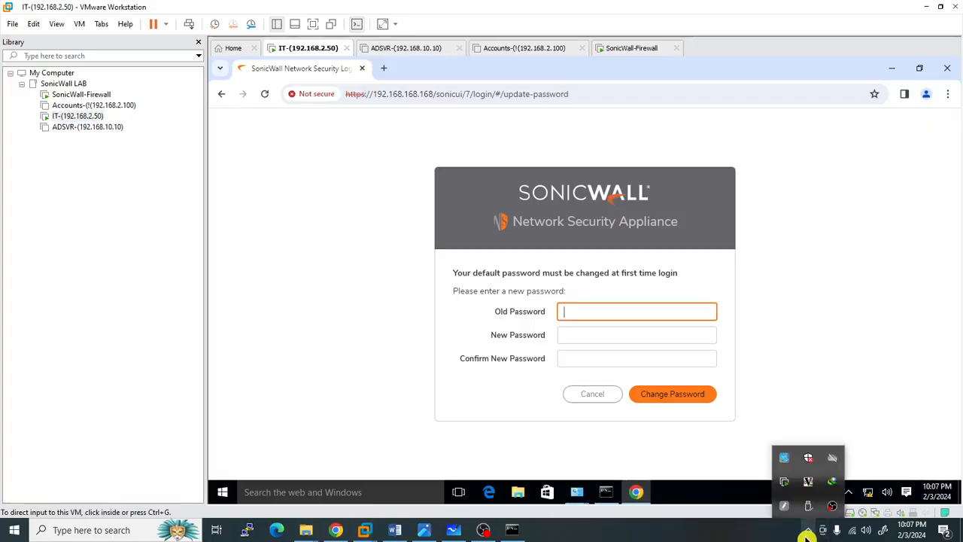